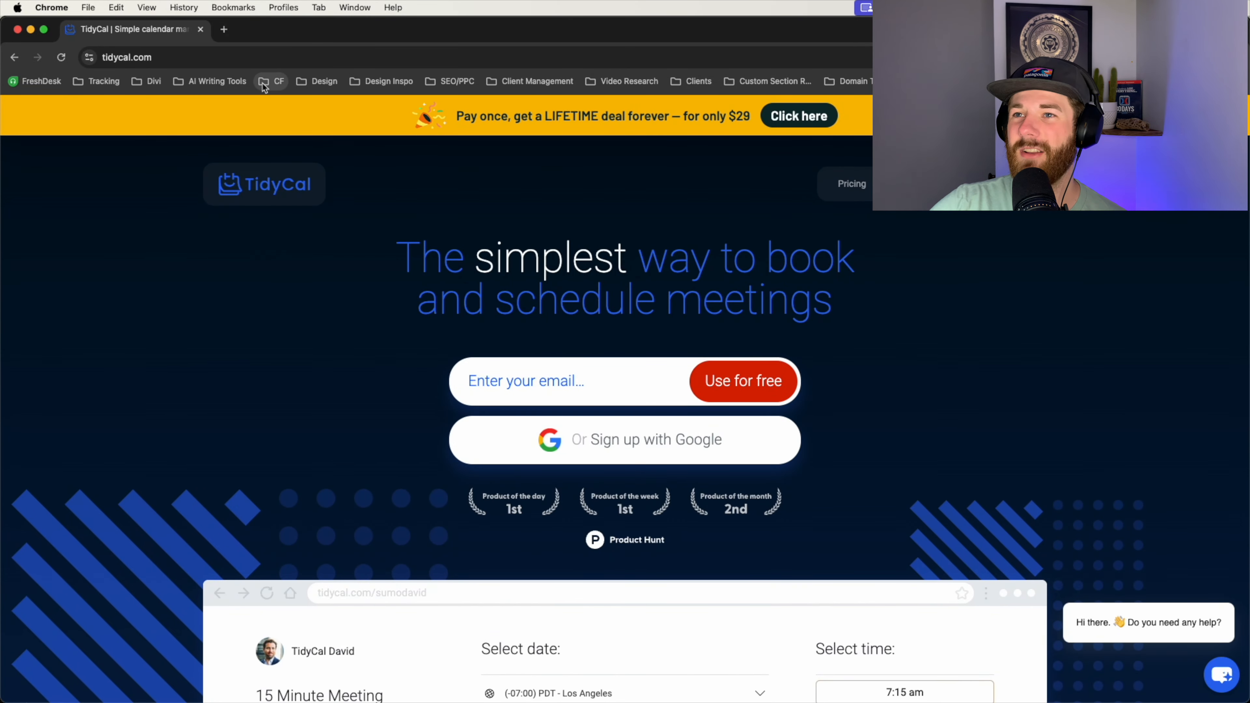
Step: Go to the Booking Types dashboard listing 60 Minute Strategy, Strategy Call and Tech Help
drag(269, 31, 236, 29)
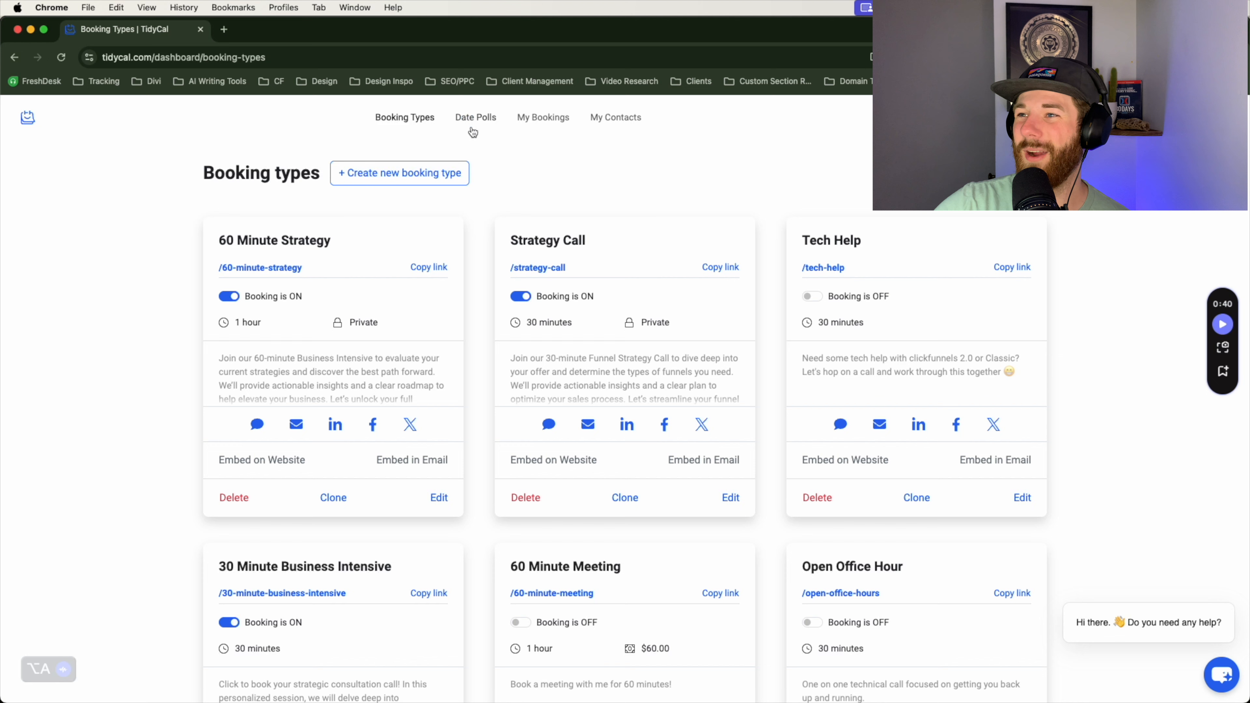
click(475, 118)
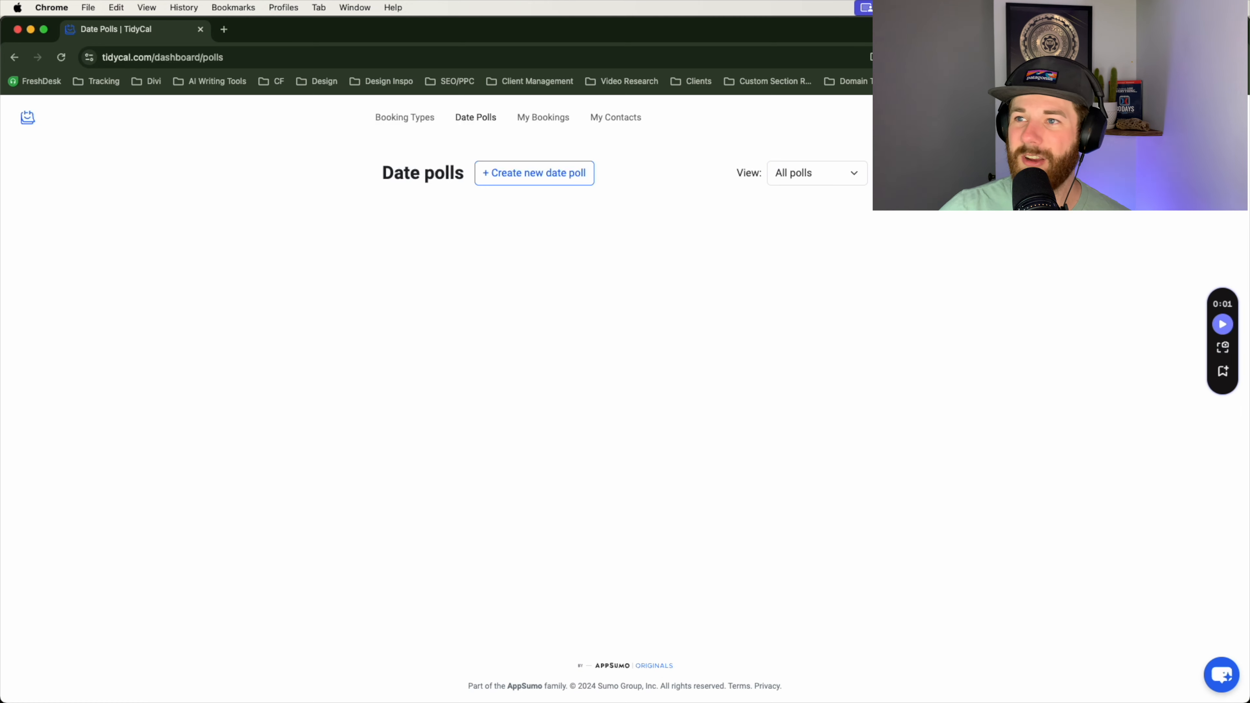
click(1218, 118)
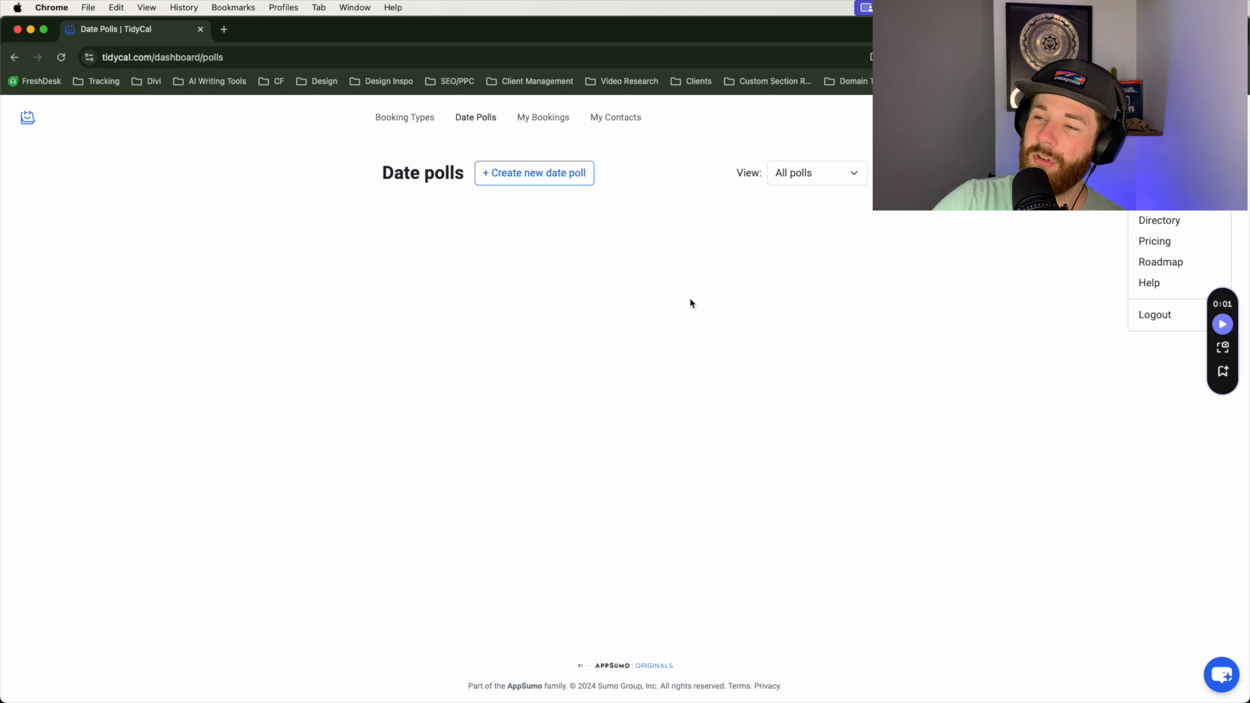
click(409, 122)
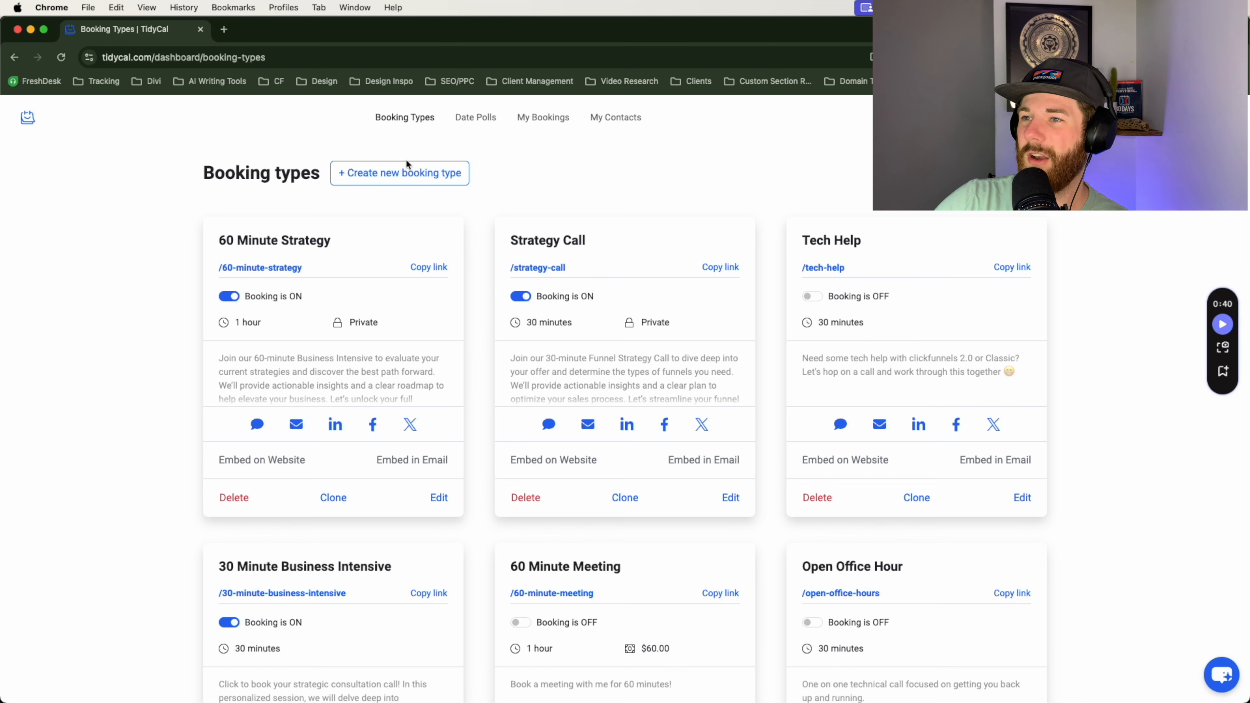
click(412, 183)
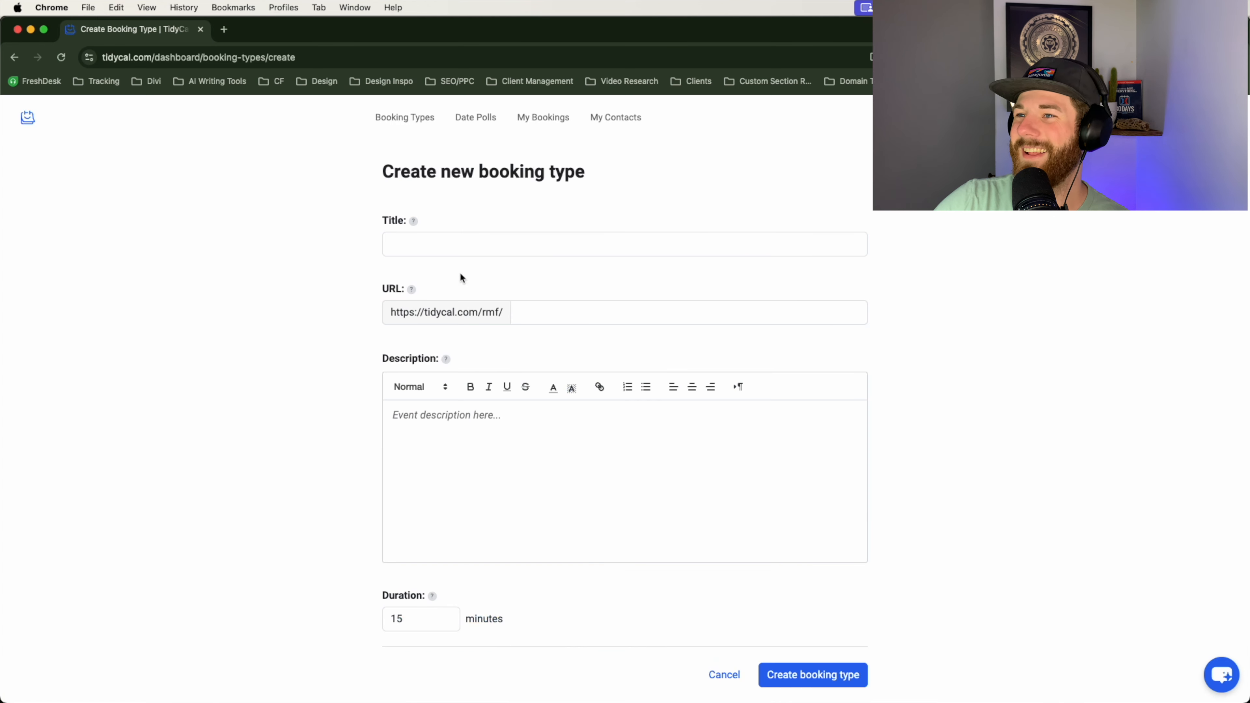
Step: Enter the title 'testing' and the description 'testing booking event'
click(437, 249)
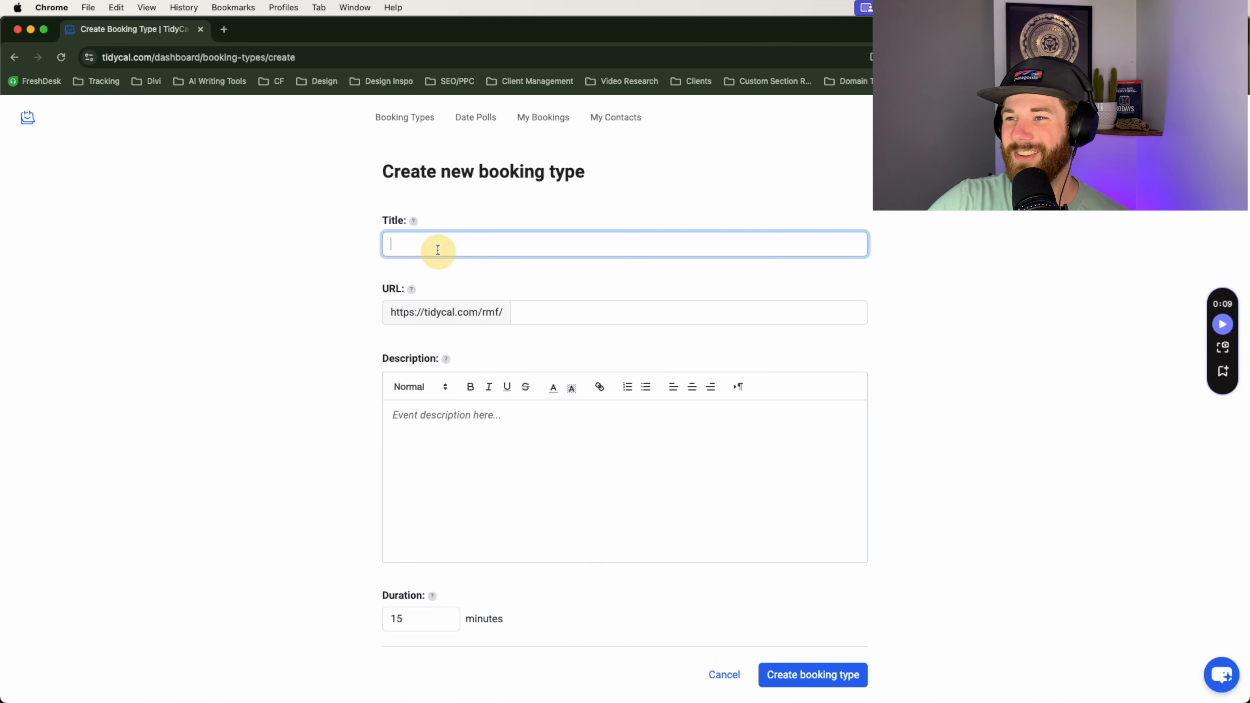
text(testing)
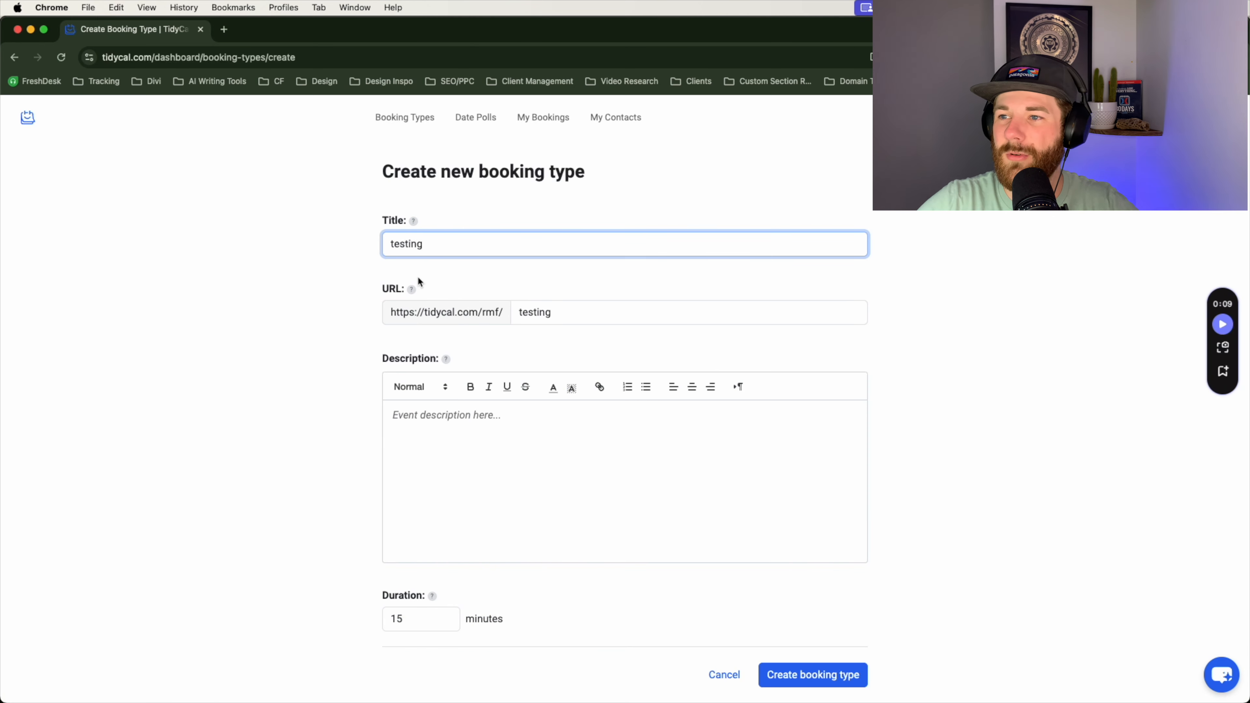
scroll(417, 276, down, 2)
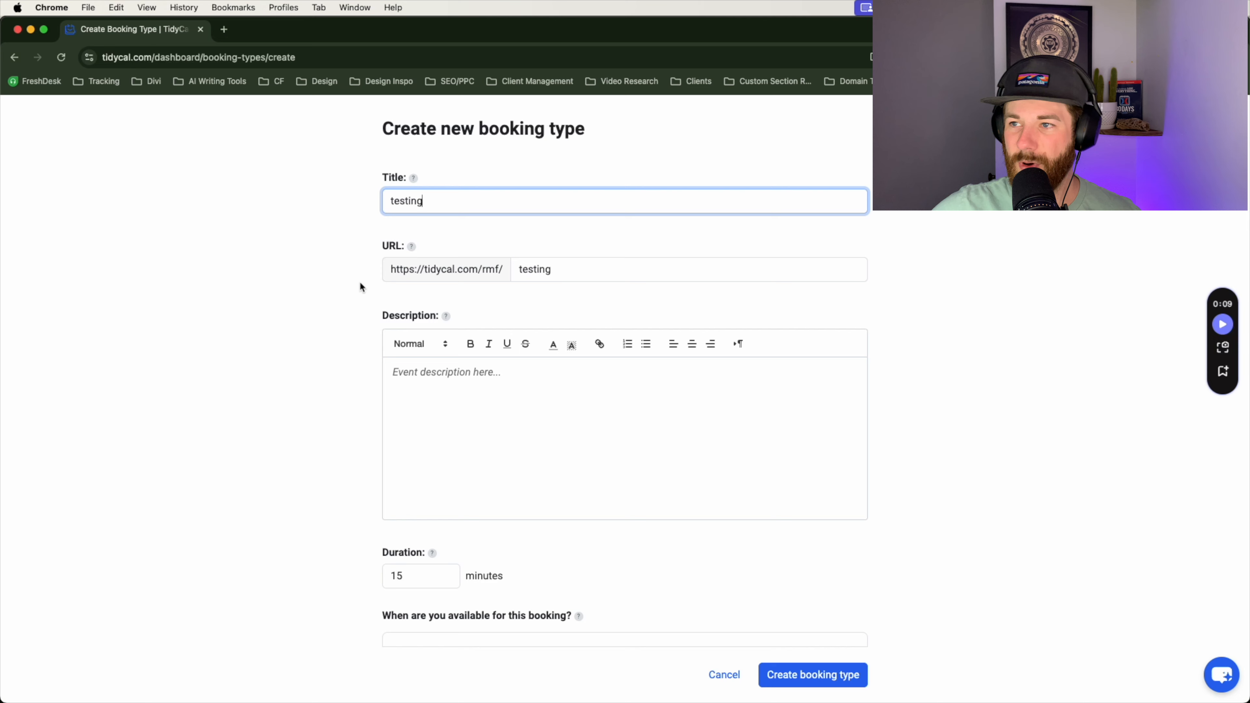
scroll(360, 283, down, 3)
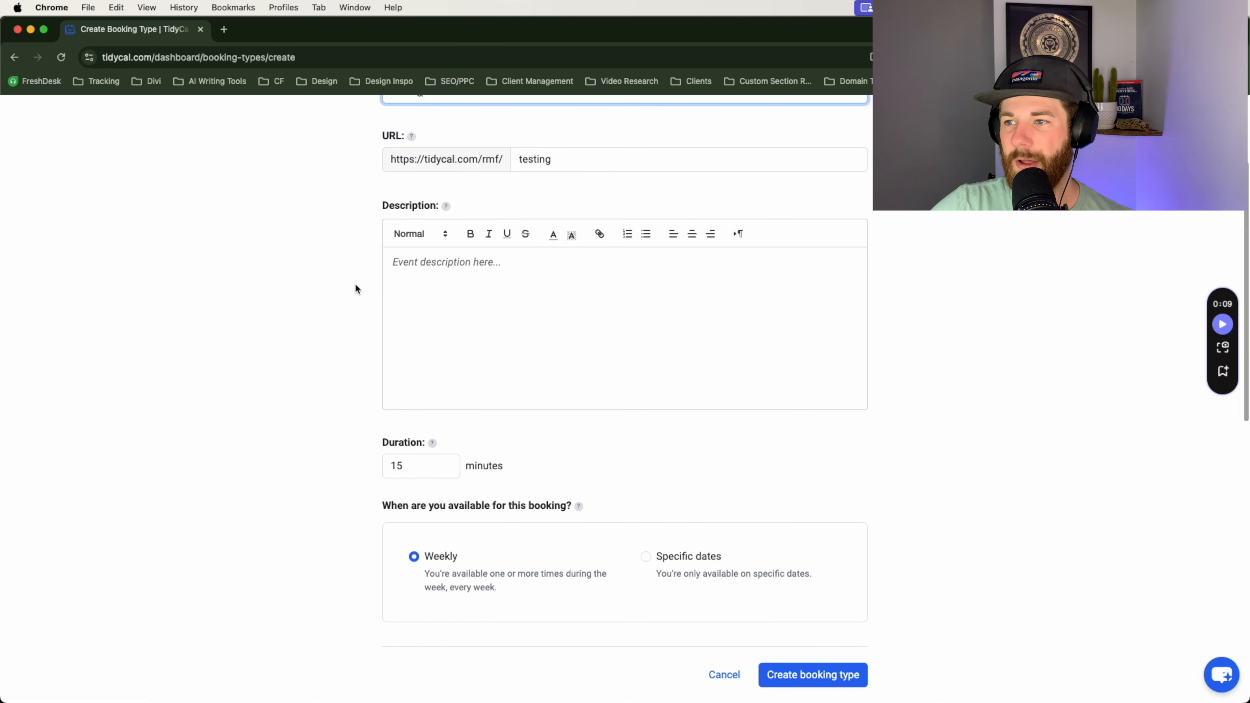
scroll(355, 286, down, 1)
scroll(345, 300, down, 1)
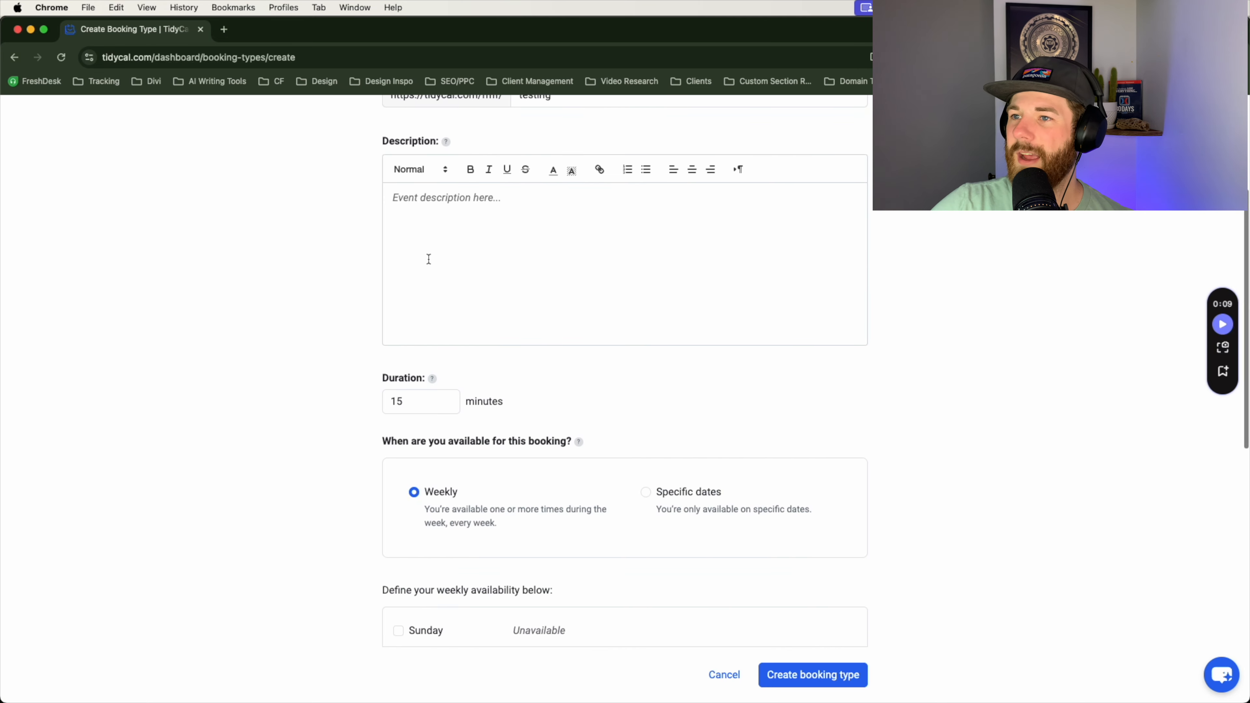
click(464, 234)
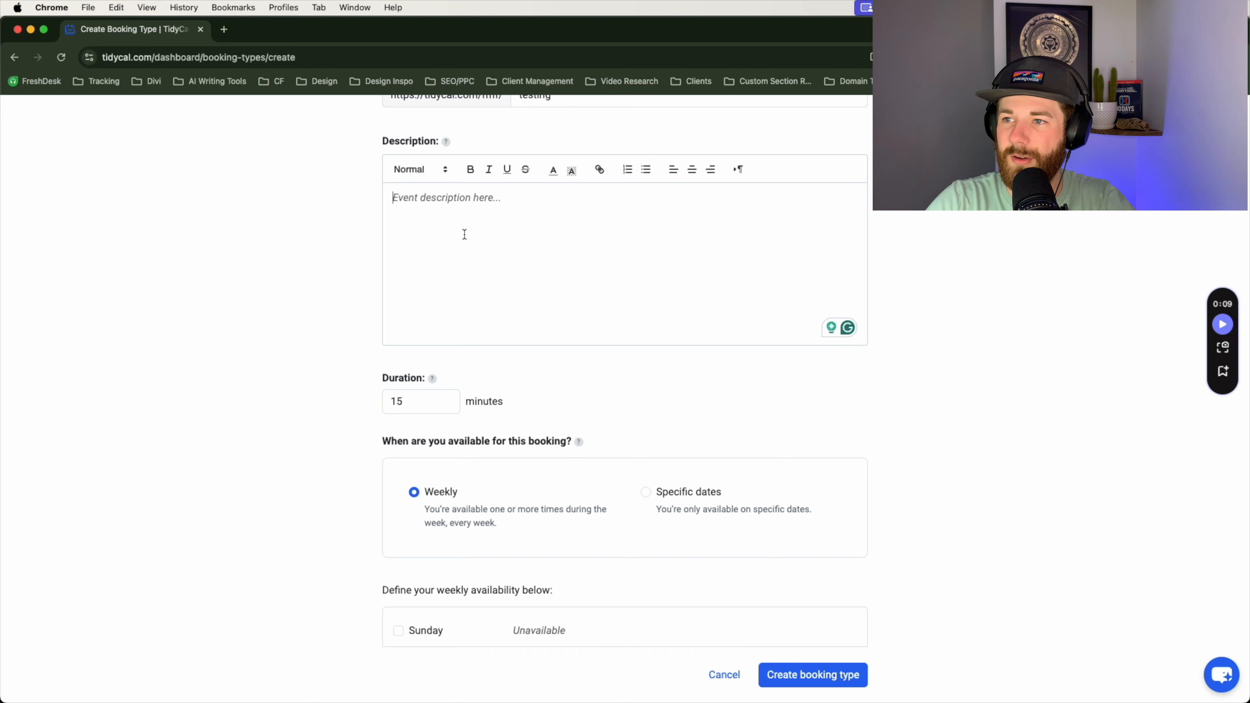
text(testing boo)
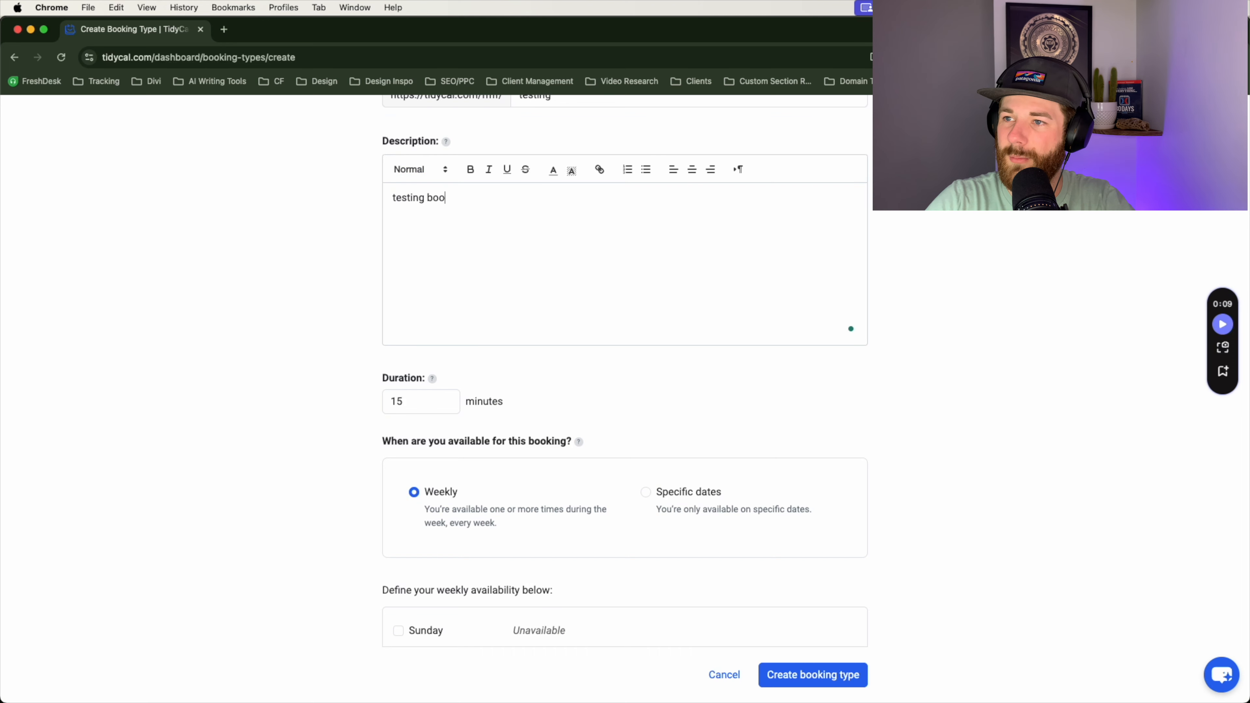
text(king event)
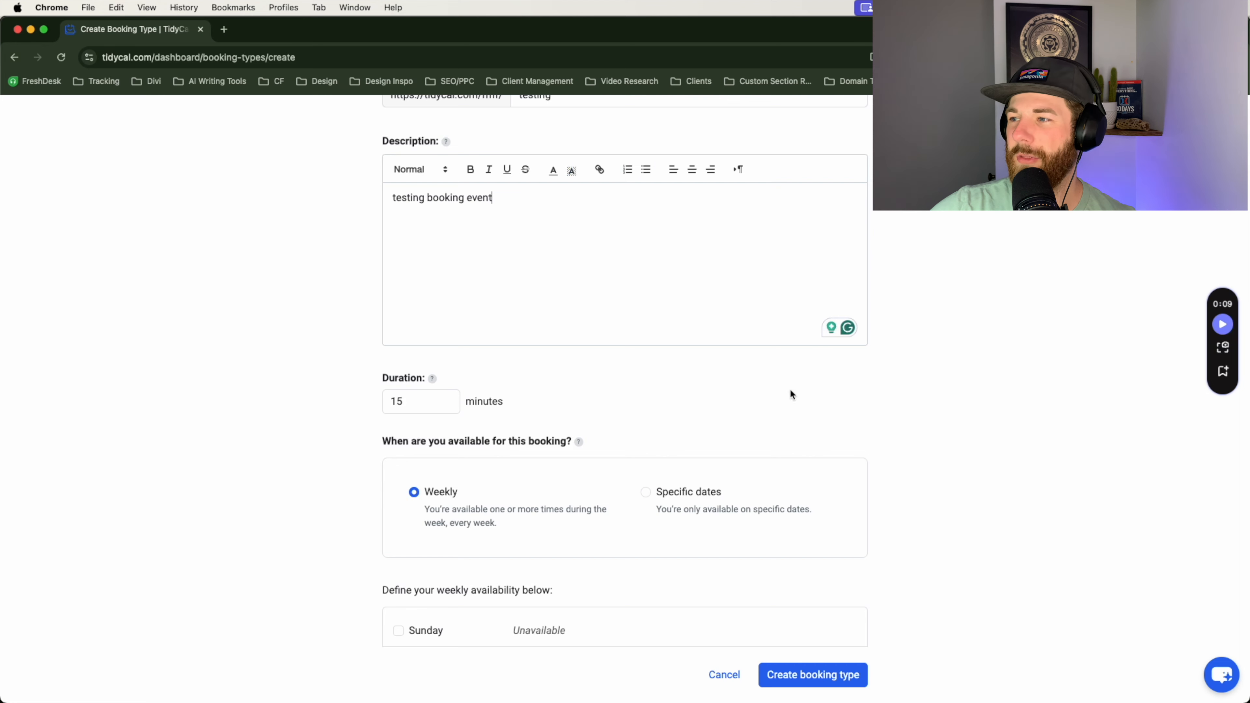
Step: Change the duration from 15 to 60 minutes
scroll(963, 397, down, 3)
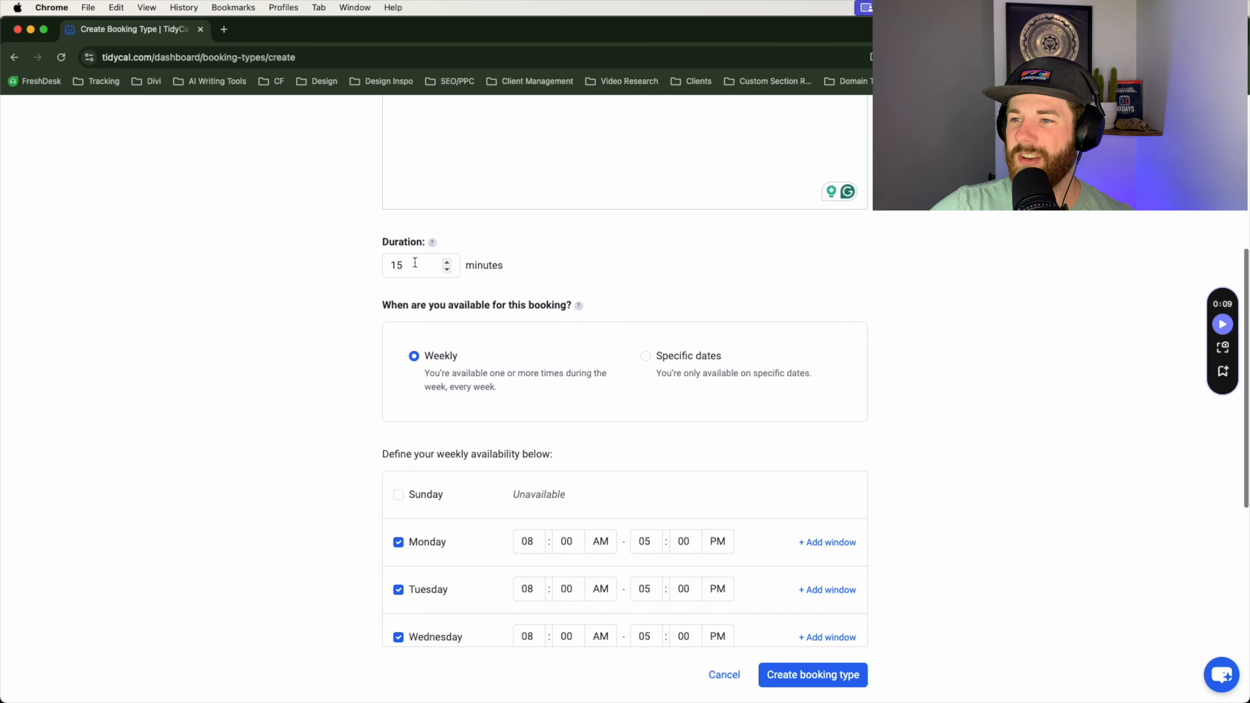
double_click(432, 270)
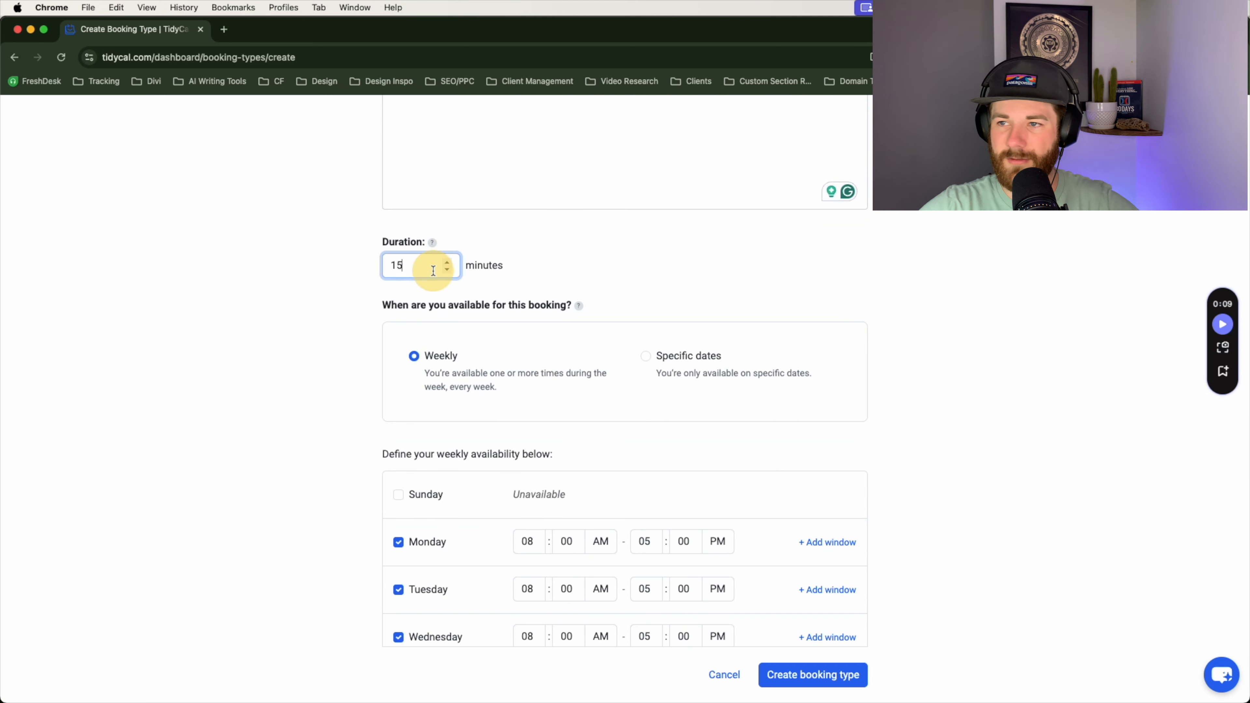
key(BackSpace)
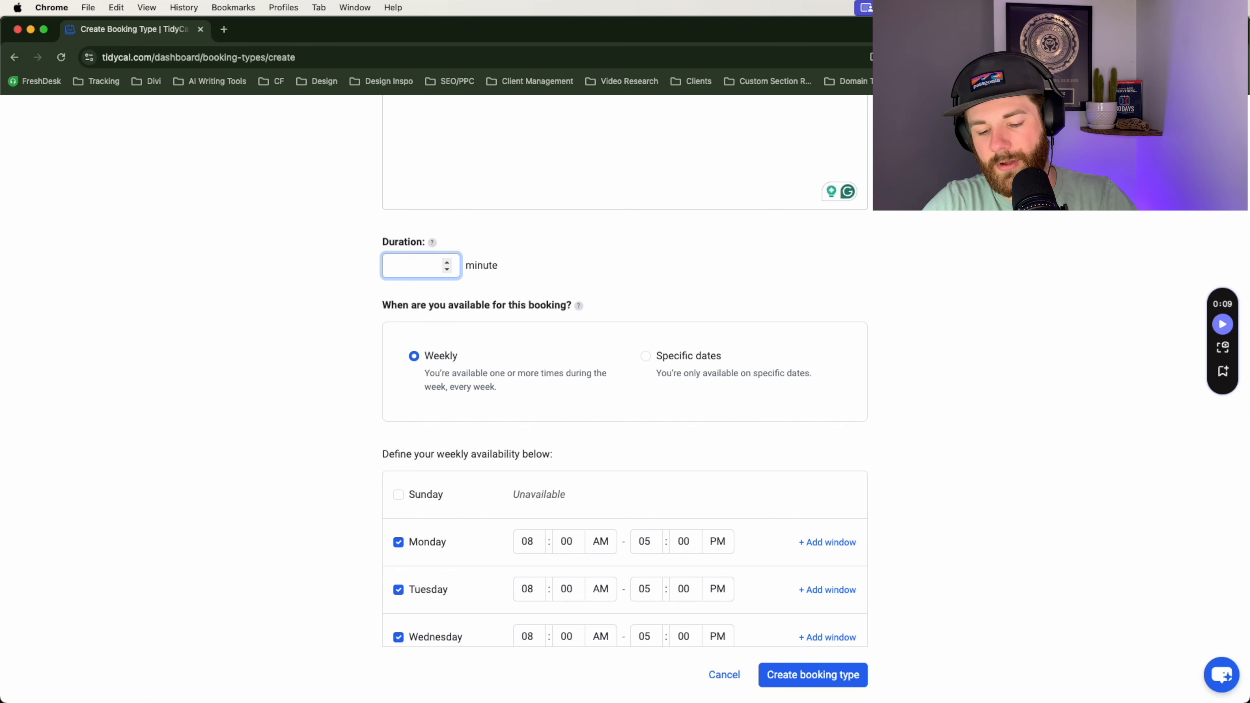
click(531, 269)
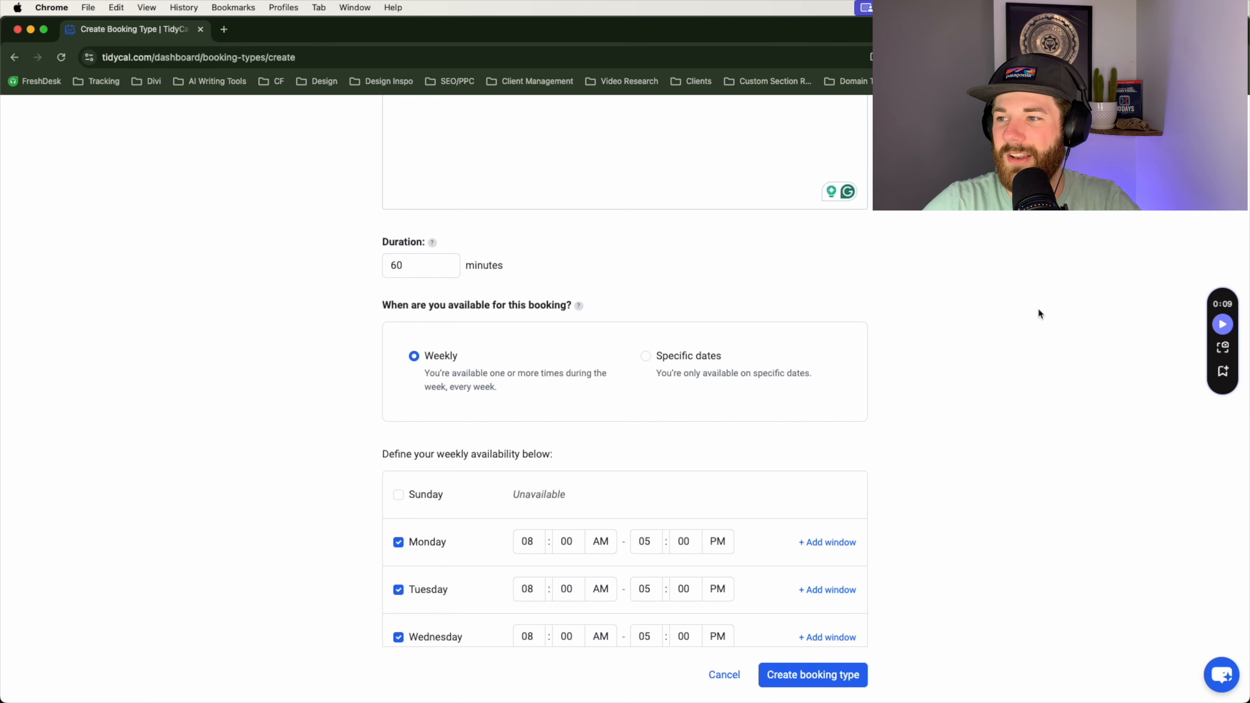
scroll(974, 394, down, 5)
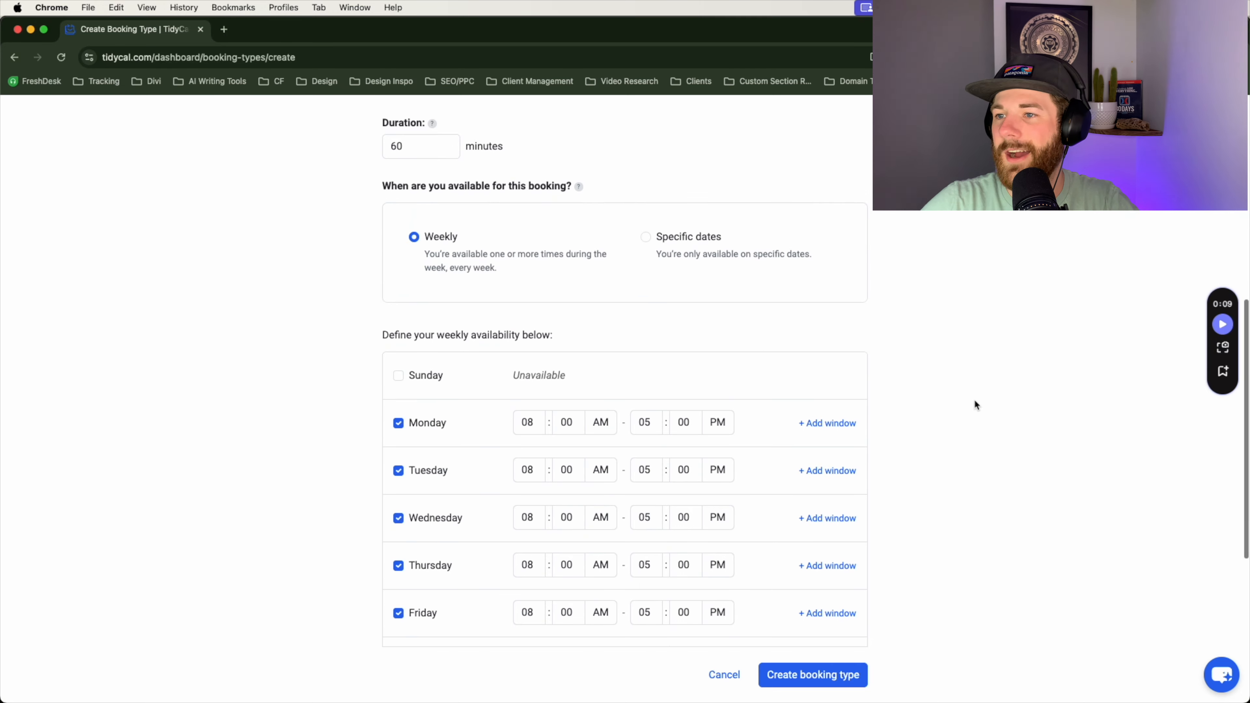
scroll(974, 401, down, 2)
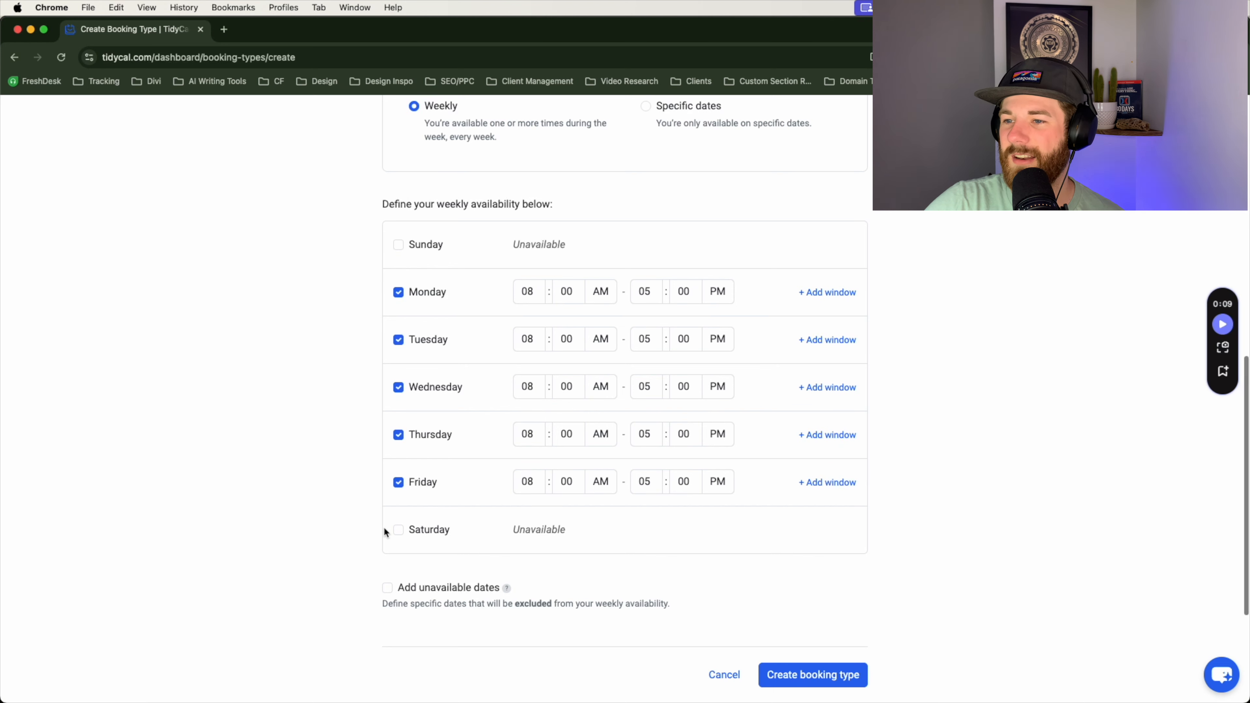
Step: Make Tuesday, Wednesday and Friday unavailable
click(399, 483)
click(400, 388)
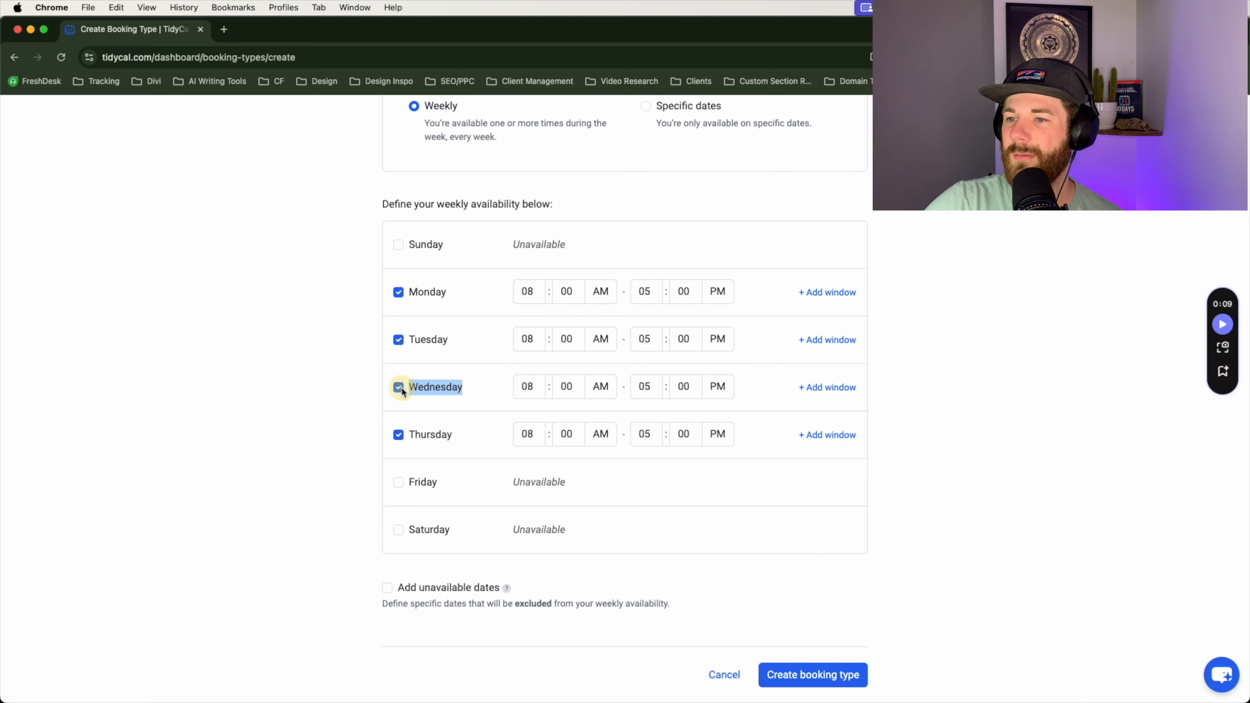
click(401, 339)
scroll(880, 471, down, 1)
scroll(881, 471, down, 1)
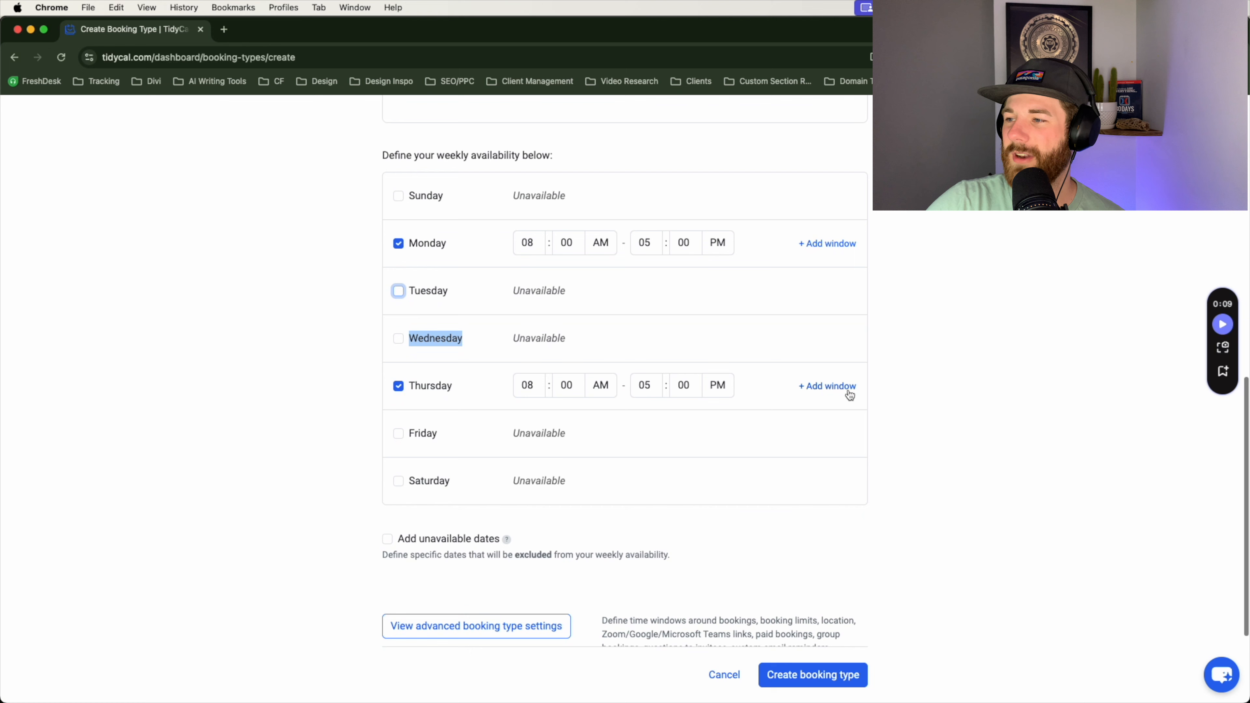
Step: Add a second Thursday window and set the first window to 08:00–09:00 AM
click(836, 387)
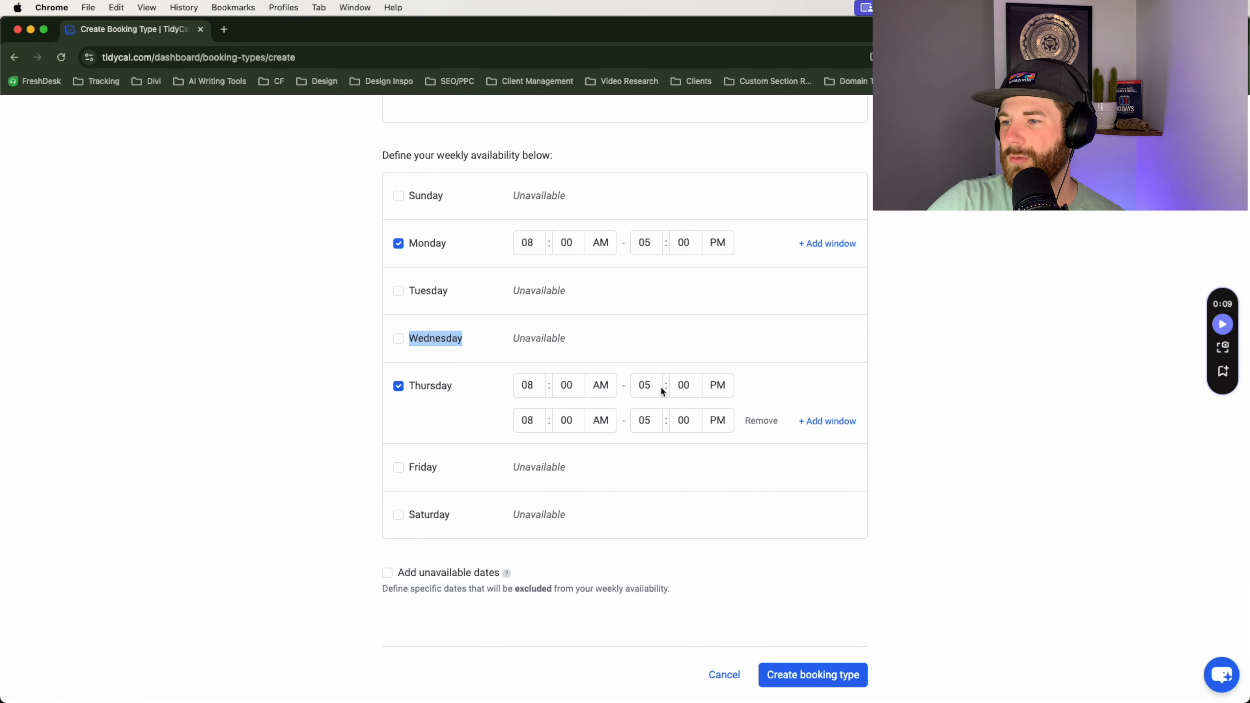
click(647, 385)
click(647, 386)
click(649, 389)
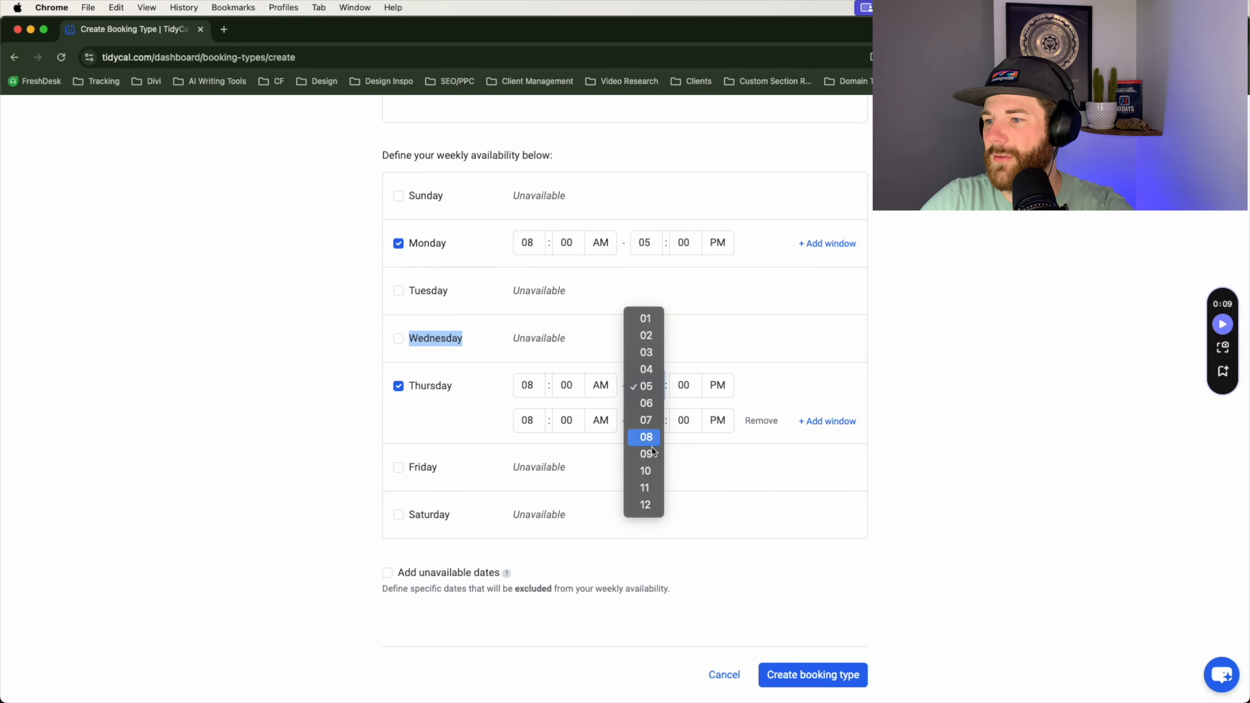
click(657, 454)
click(719, 390)
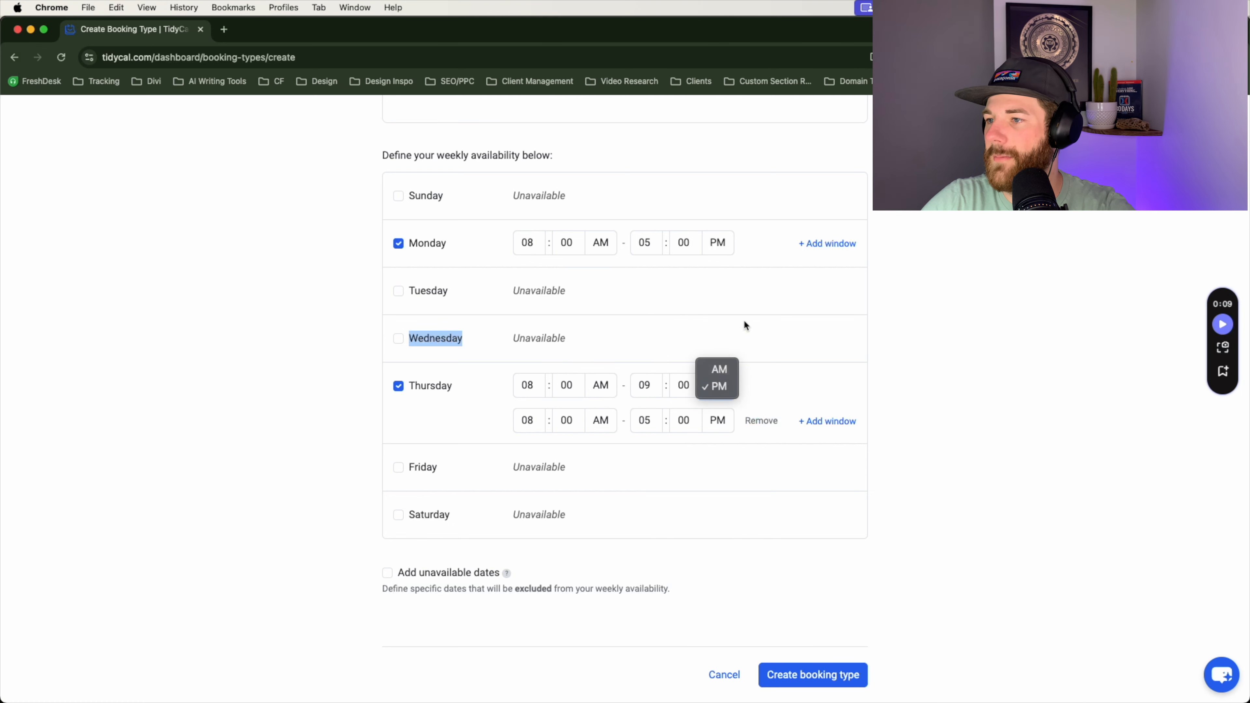
click(722, 367)
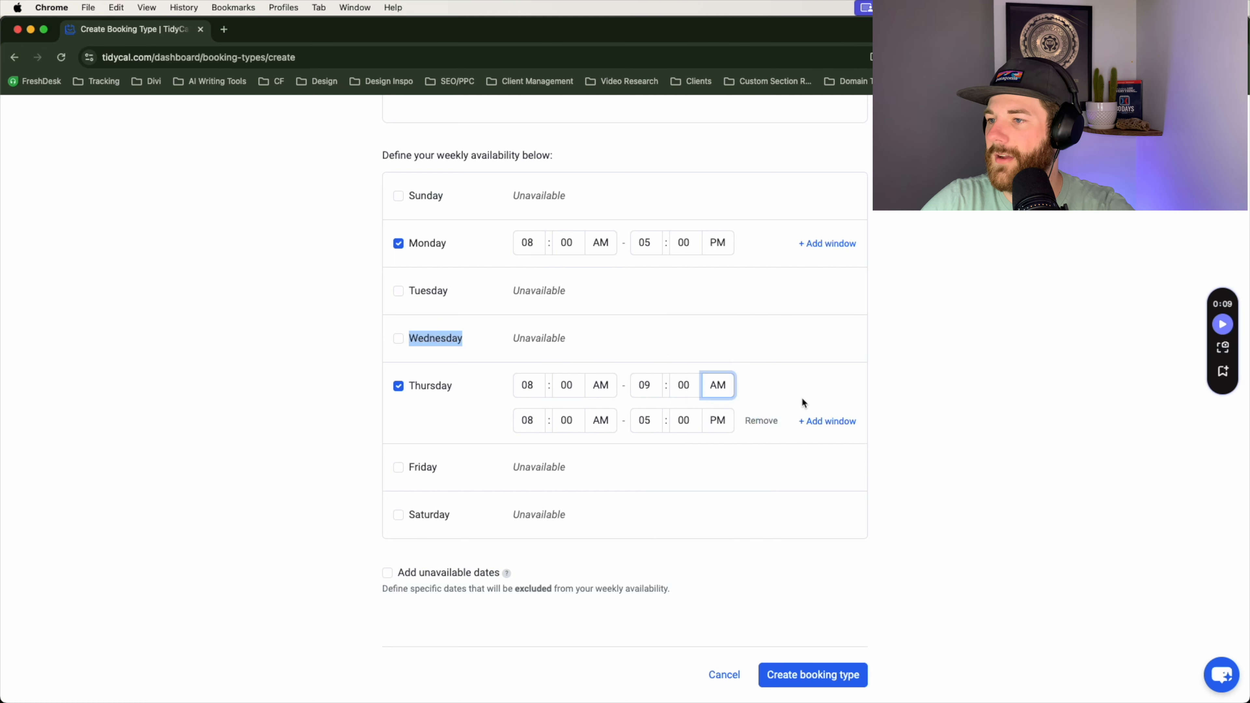
Step: Set Thursday's second window to 08:00 PM–09:00 PM
click(526, 424)
click(529, 419)
click(646, 424)
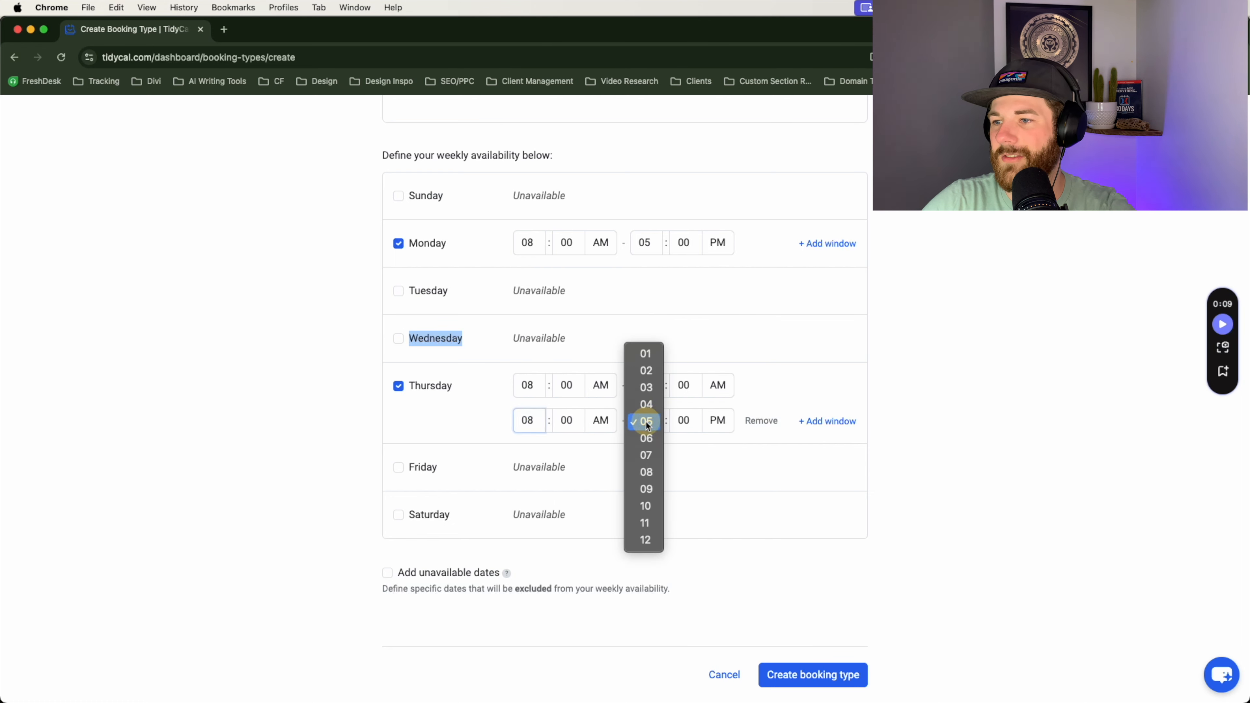
click(714, 438)
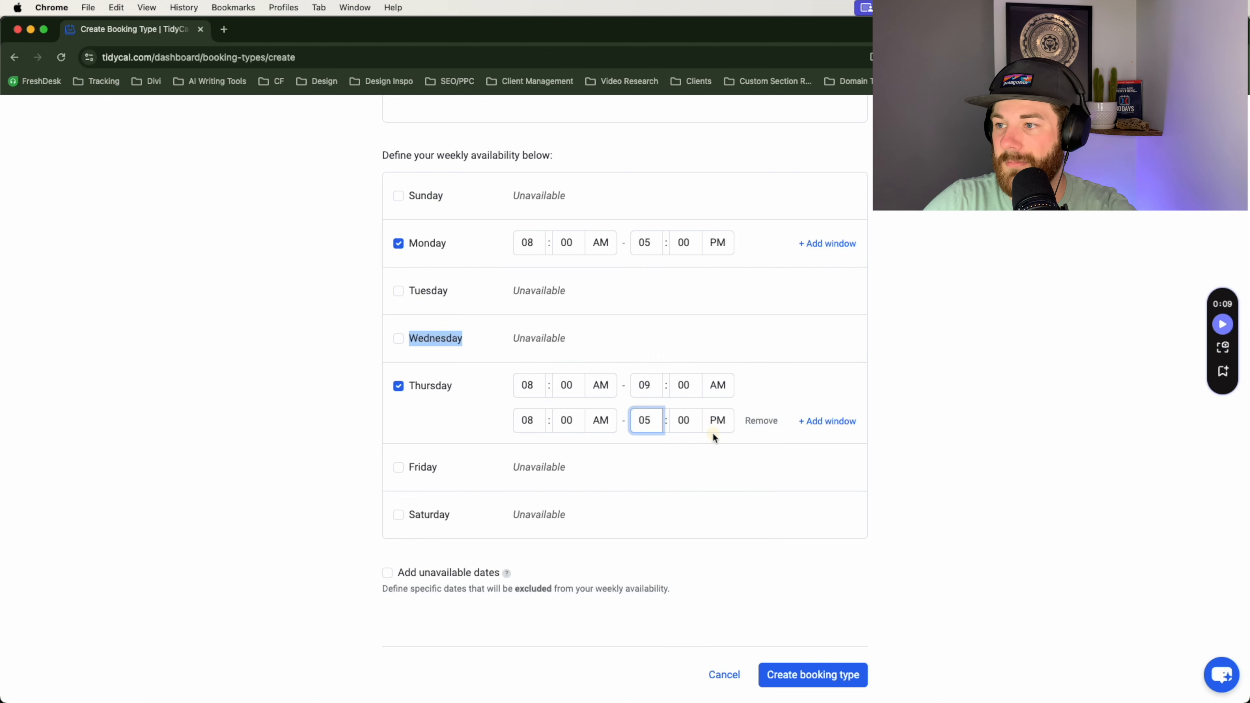
click(600, 420)
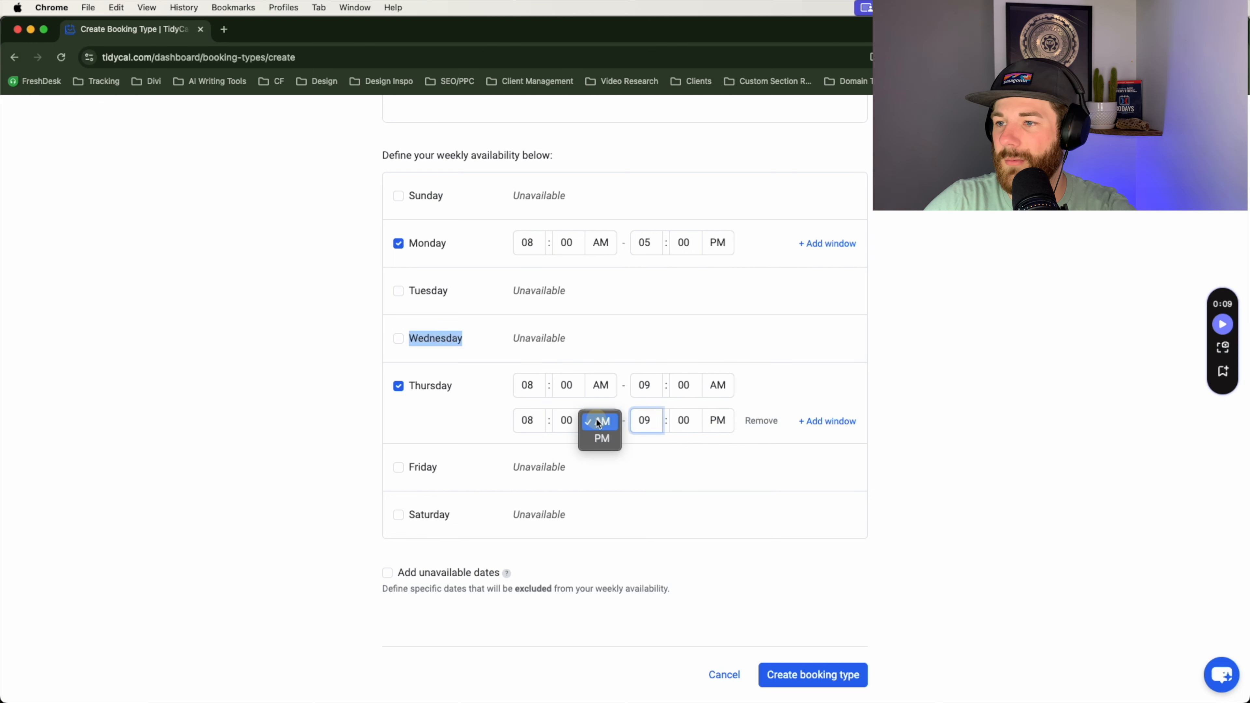
click(598, 437)
click(846, 390)
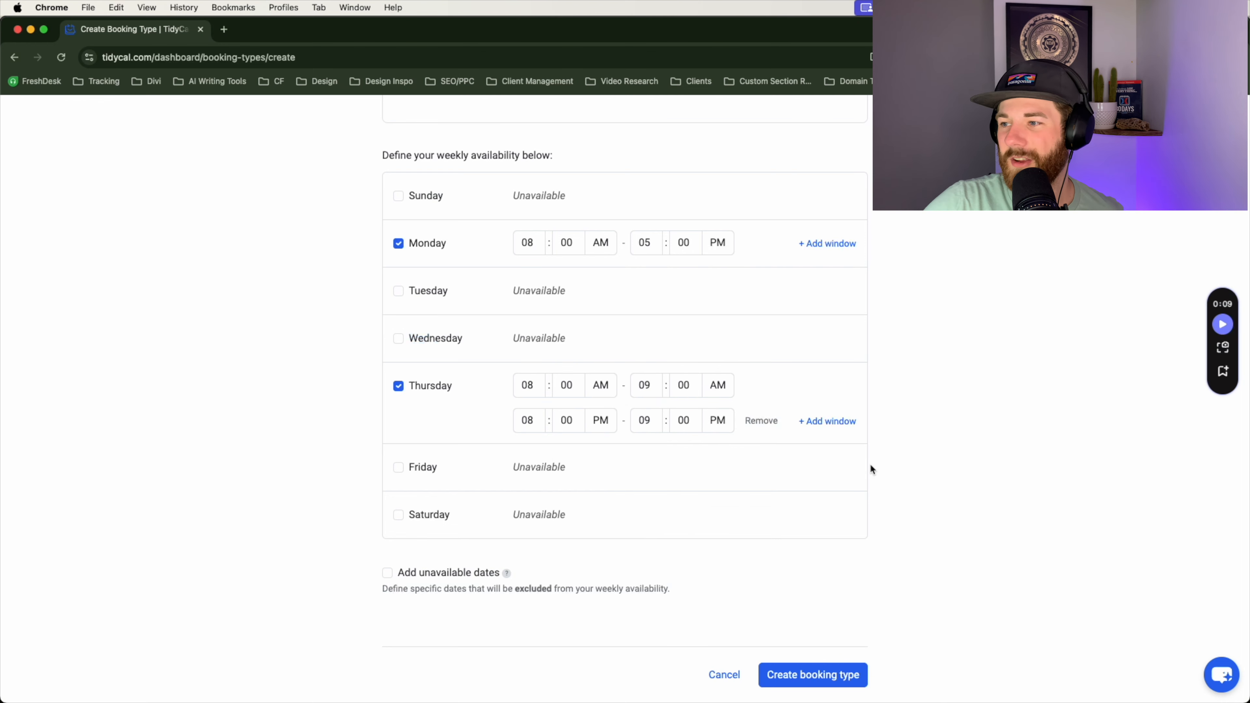
scroll(820, 470, down, 4)
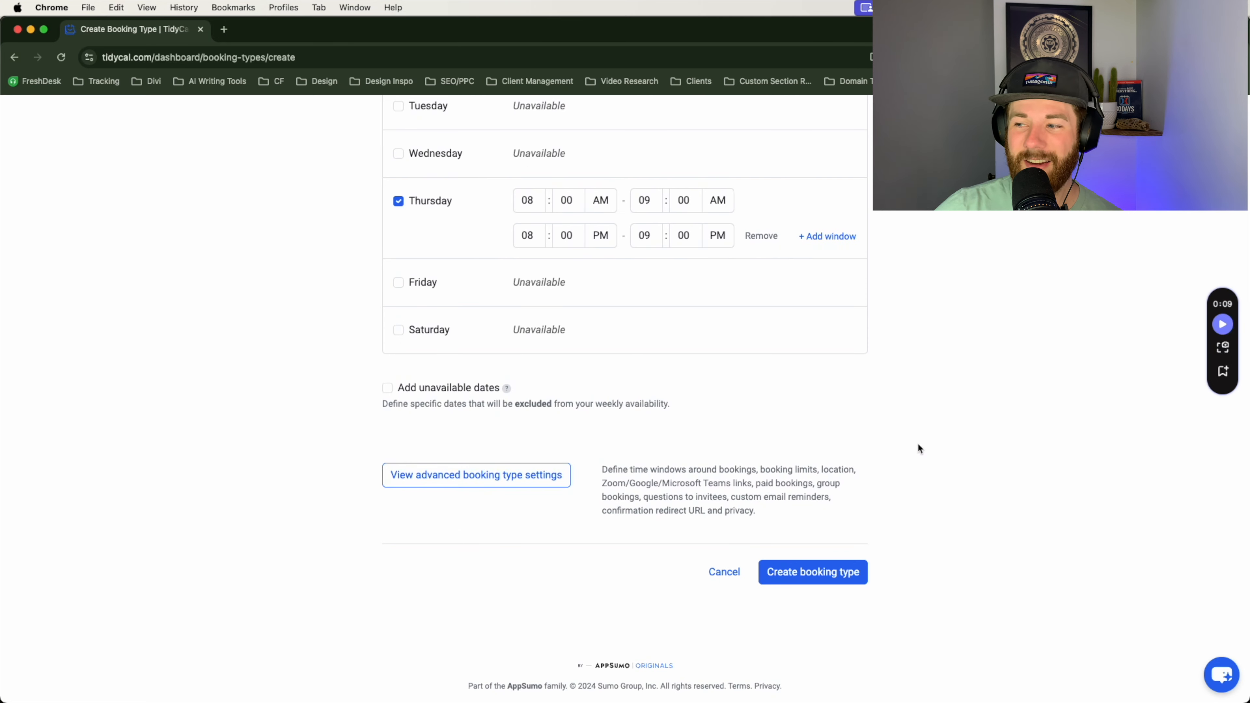
Step: Save the booking type and browse the August 19, 22, 26 and 29 slots in its preview
click(809, 581)
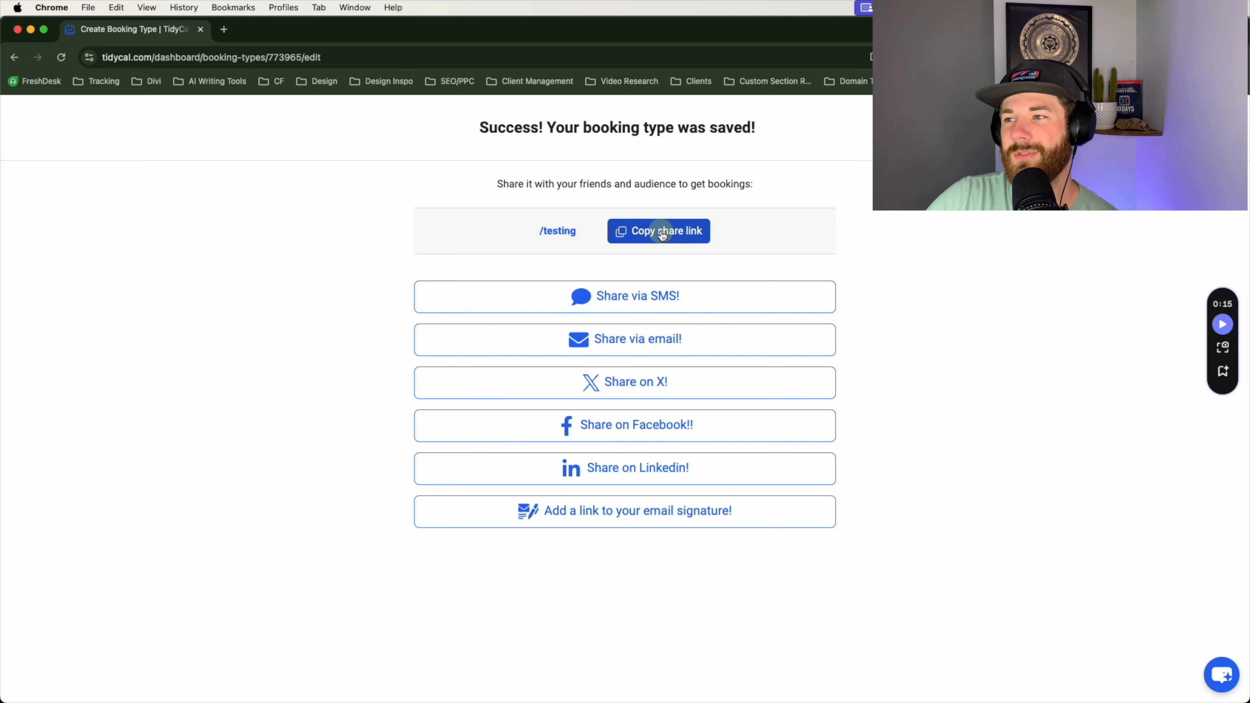
click(632, 234)
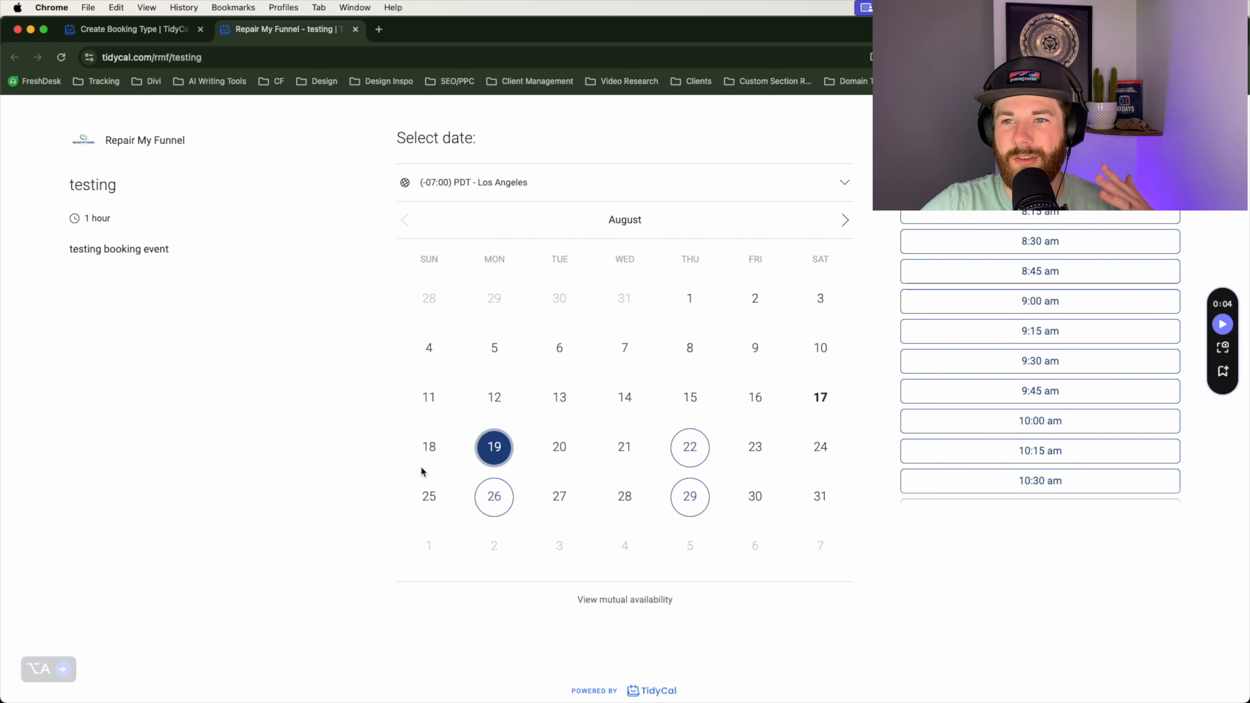
click(706, 447)
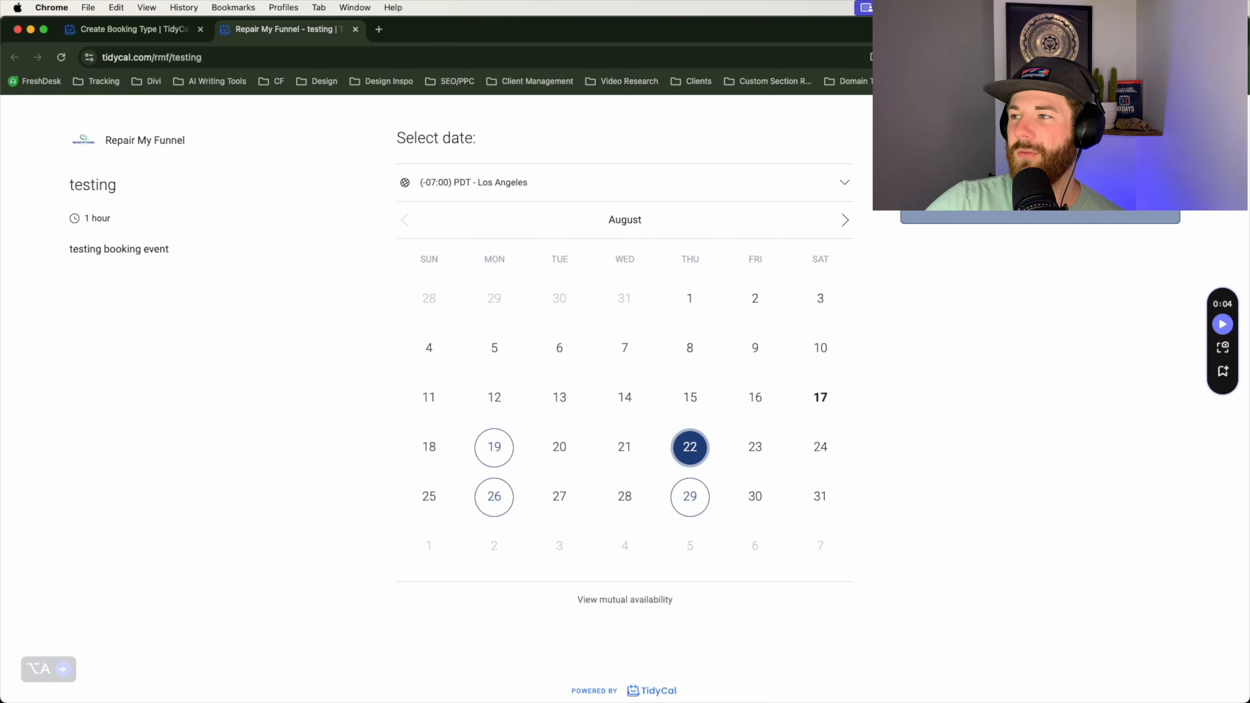
click(491, 500)
click(691, 503)
click(492, 457)
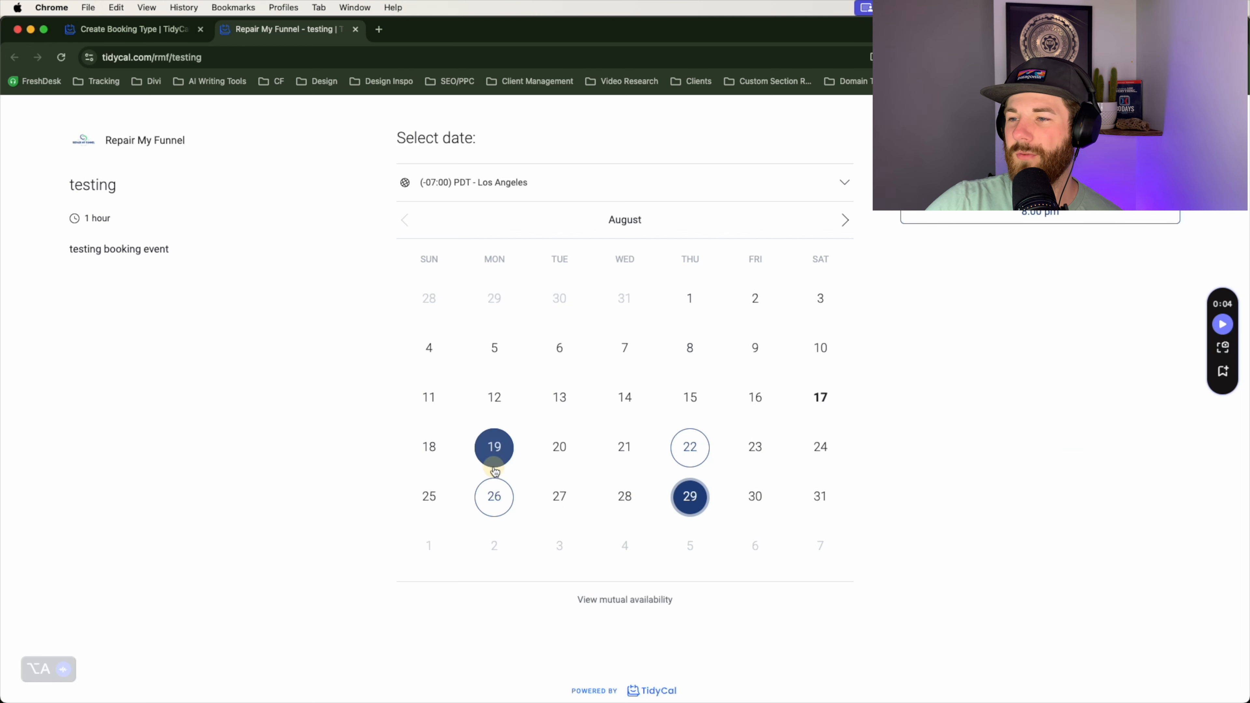
click(692, 502)
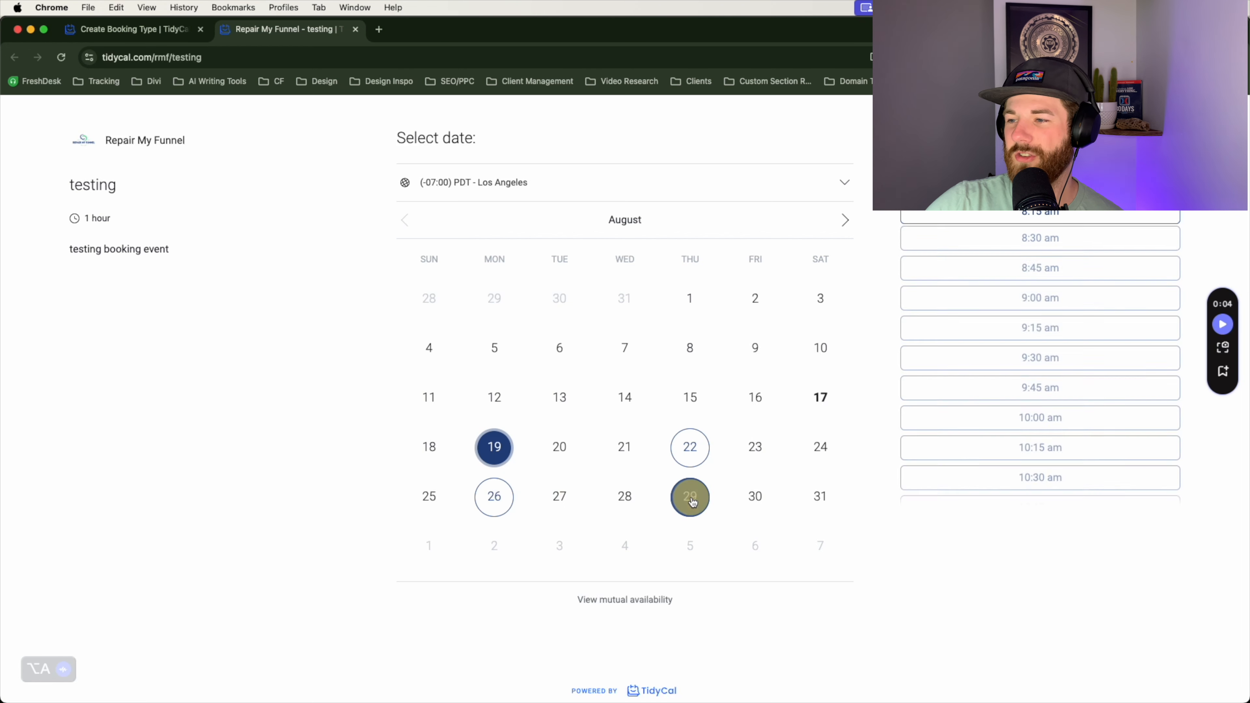
Step: Close the preview and dismiss the success page to return to the edit form
click(356, 29)
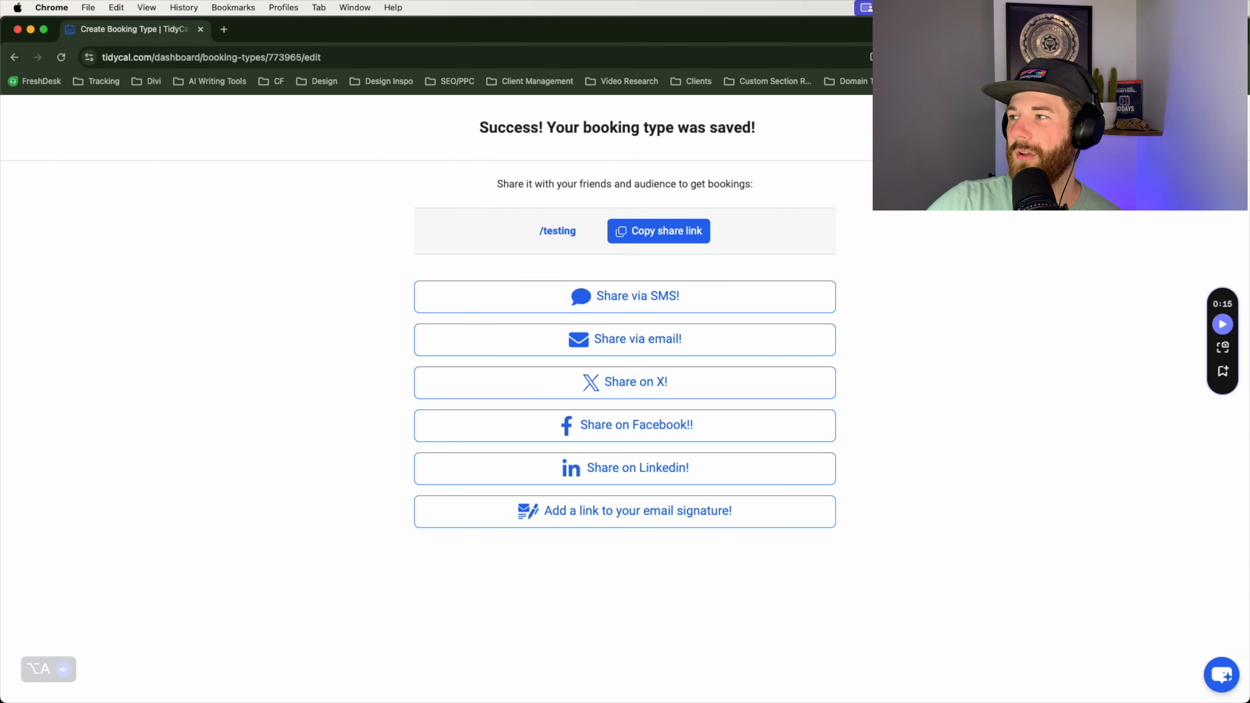
click(1225, 127)
scroll(608, 456, down, 15)
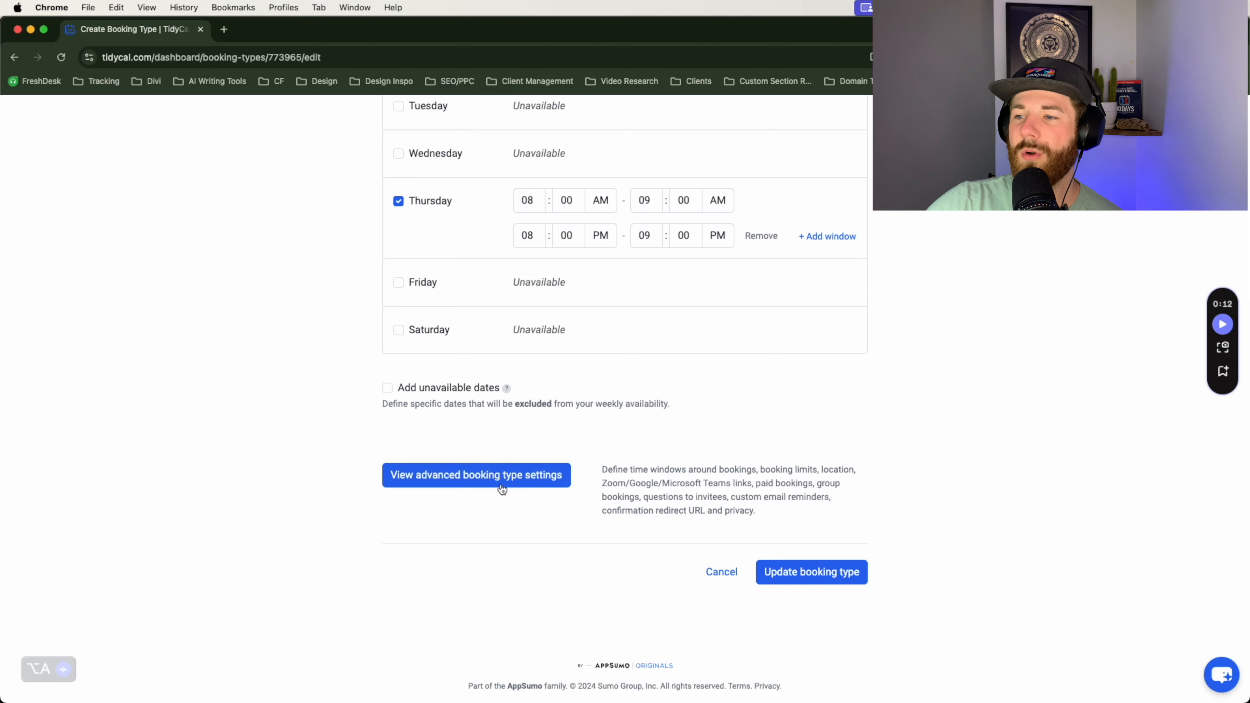
Step: Expand the advanced settings and set the minimum booking notice to 4 hours
click(501, 488)
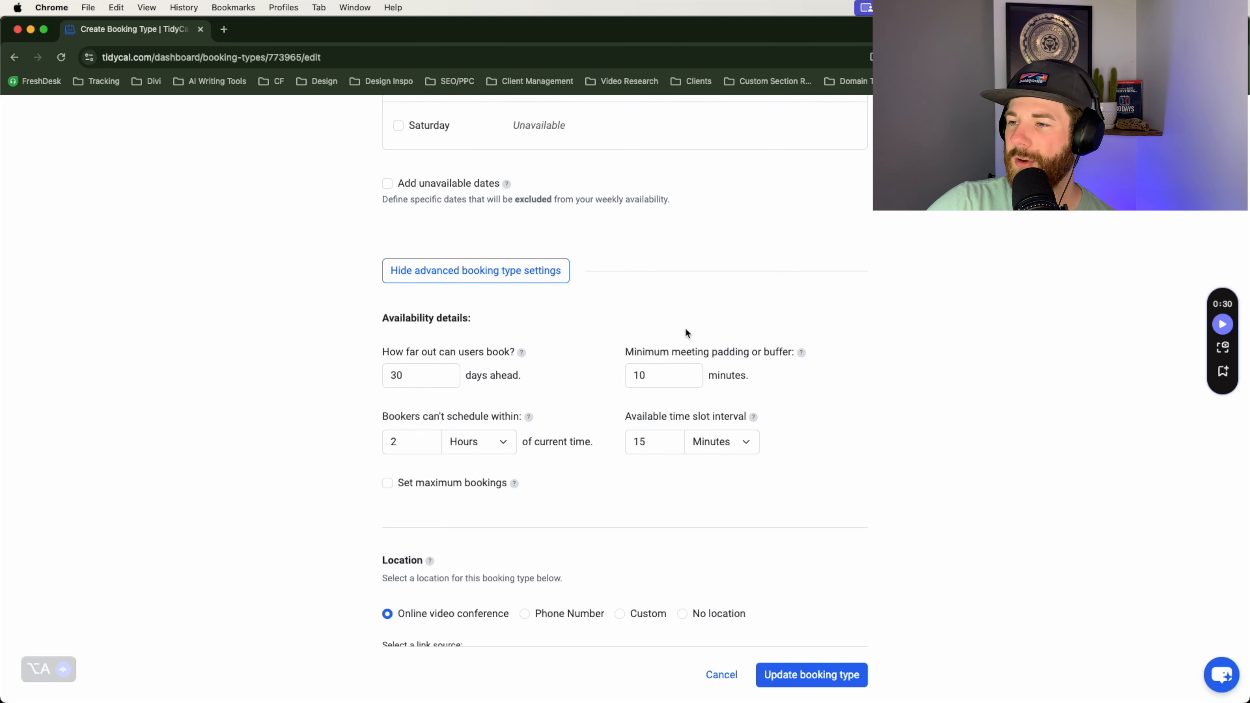
scroll(687, 333, down, 3)
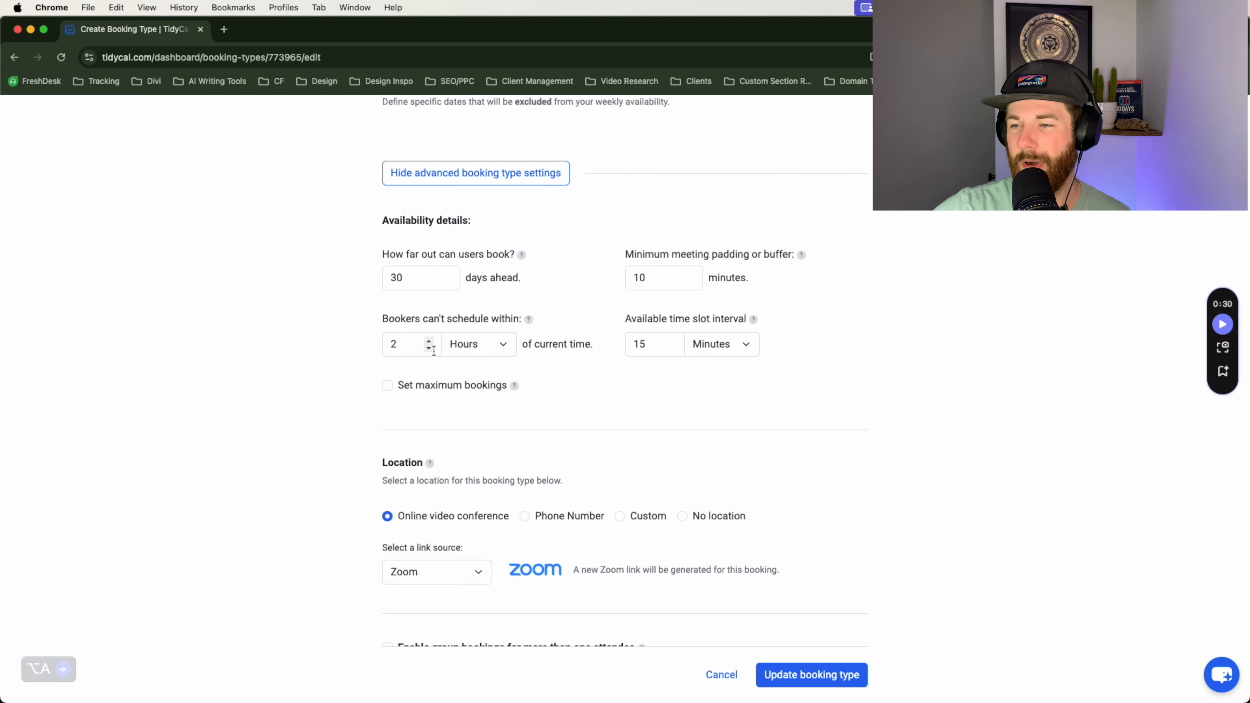
click(485, 344)
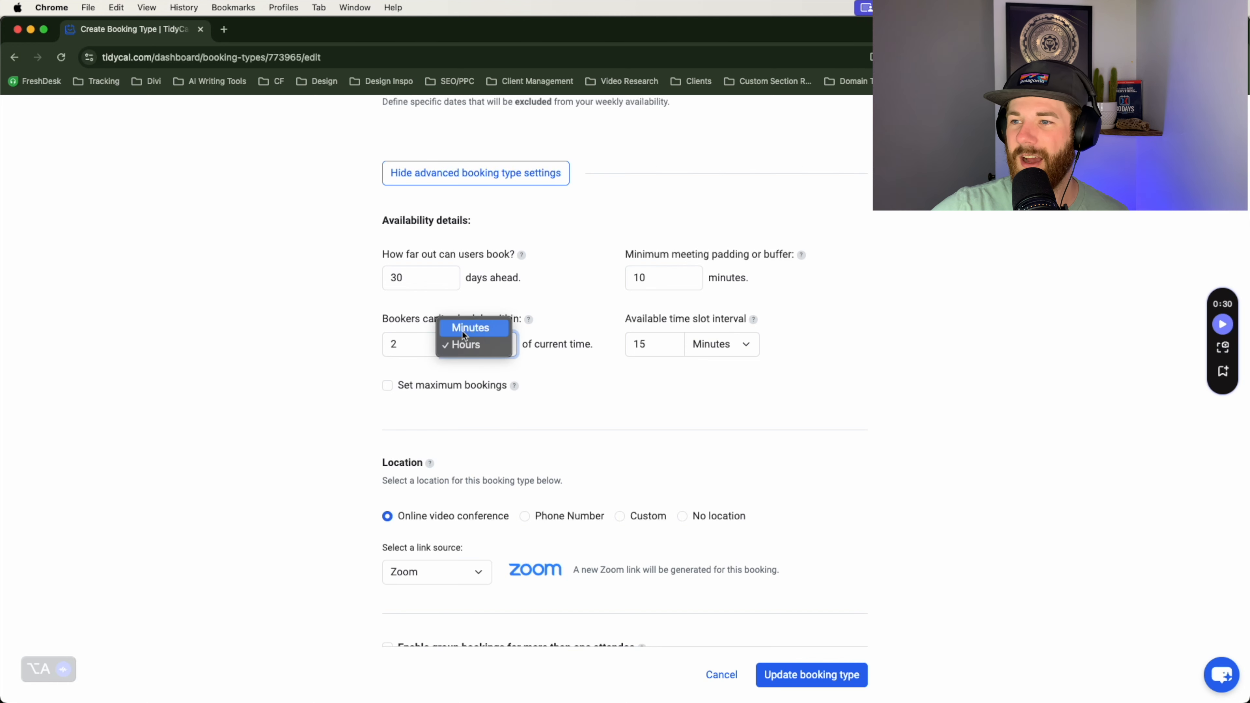
click(348, 356)
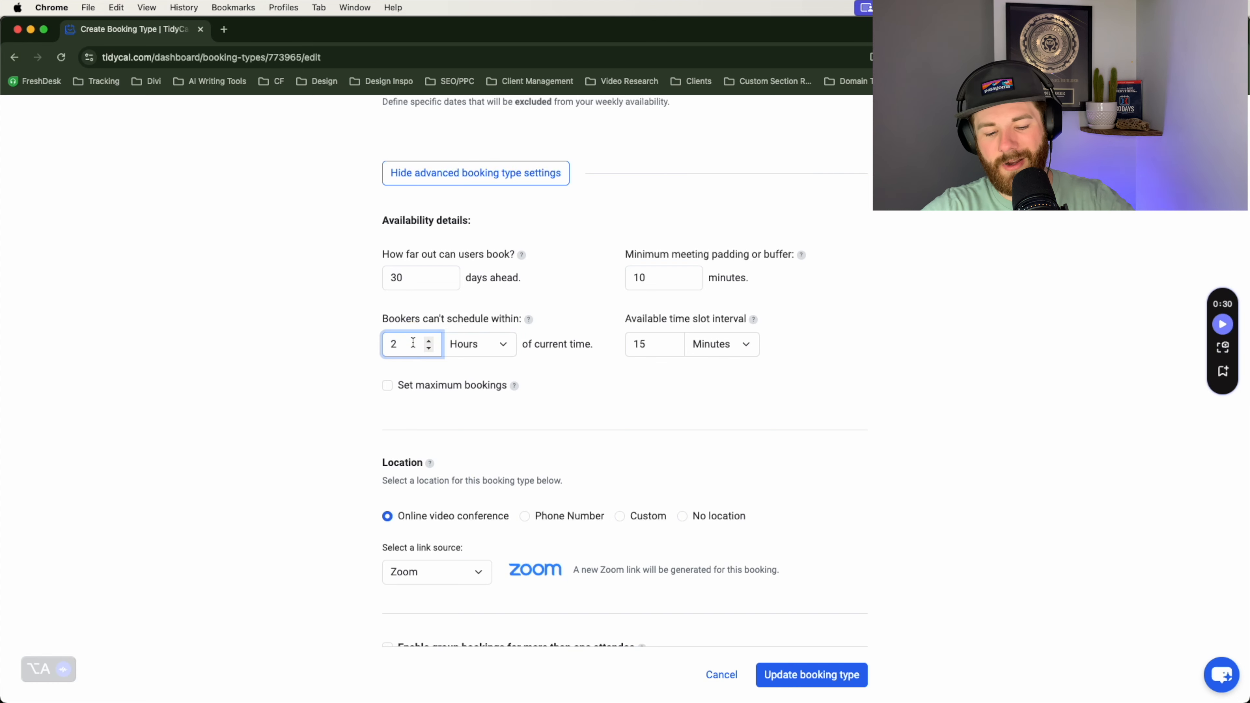
click(337, 351)
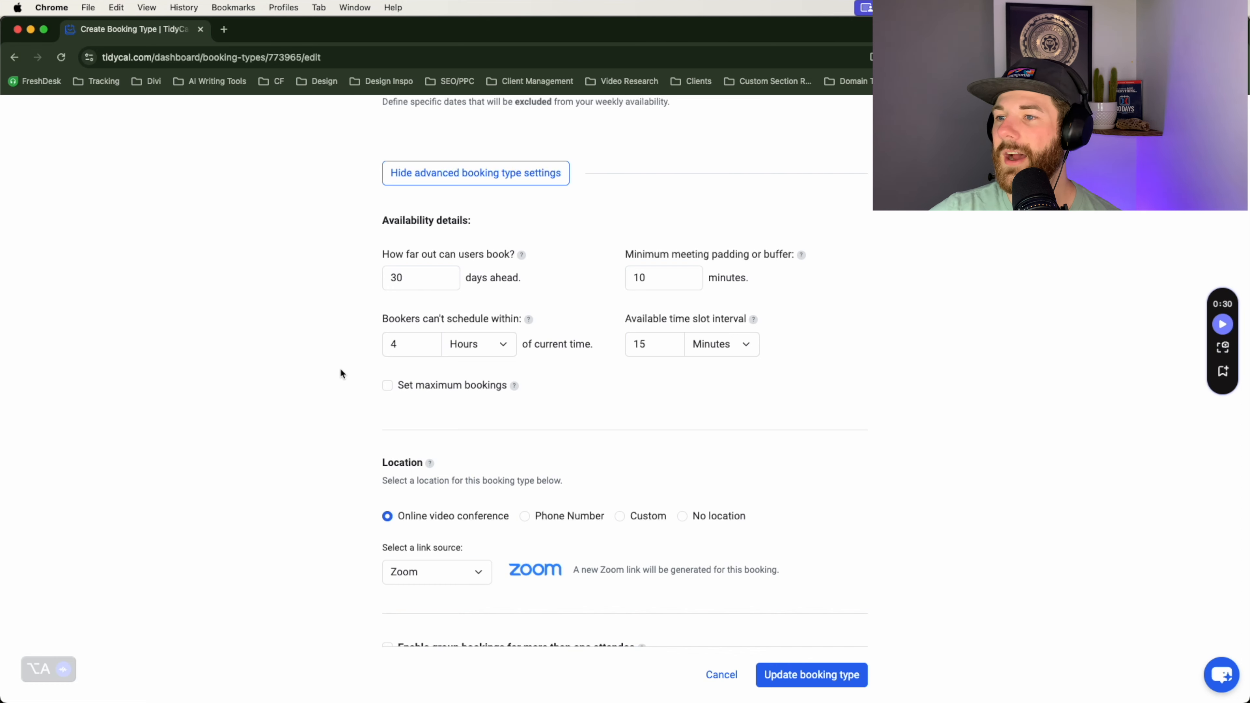
scroll(344, 364, down, 5)
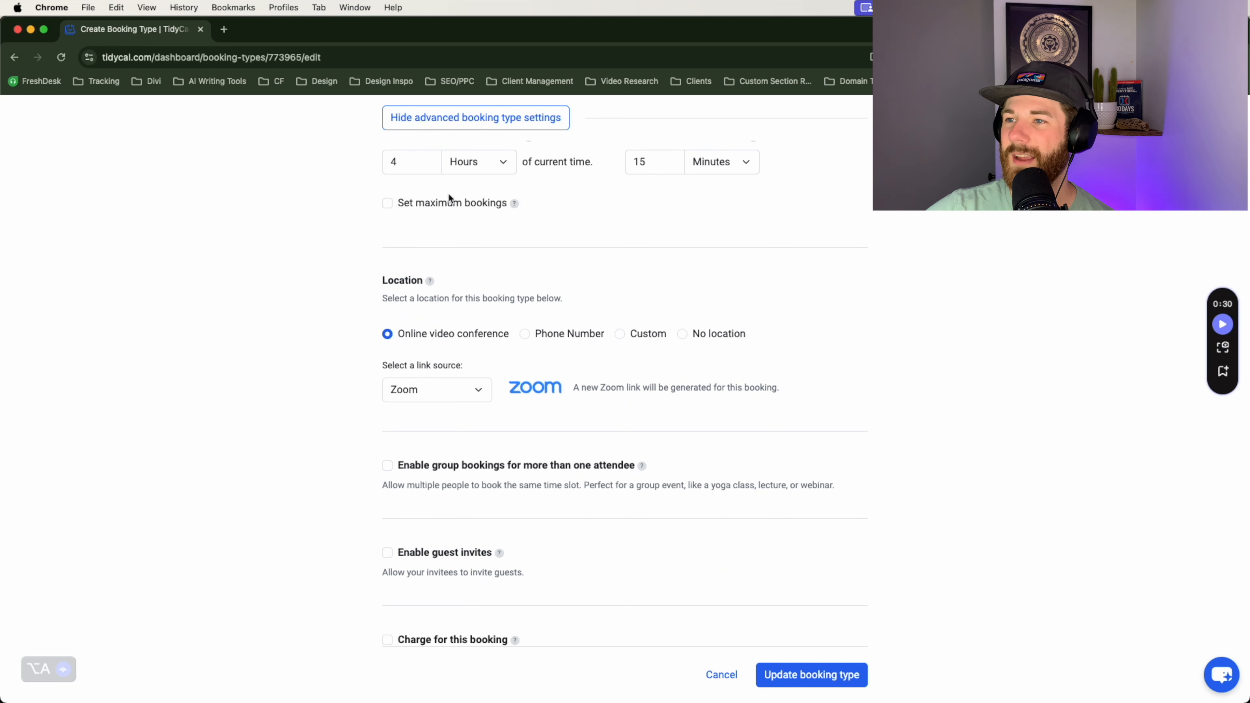
scroll(385, 206, up, 6)
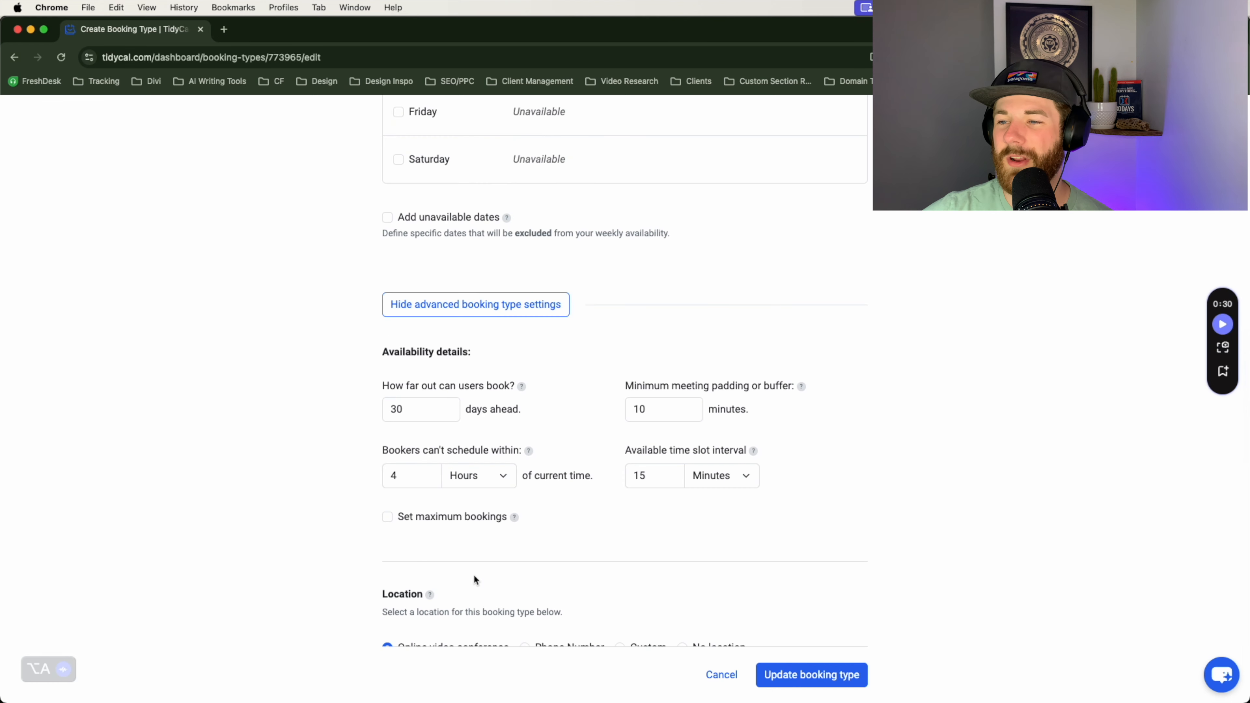
scroll(411, 530, down, 2)
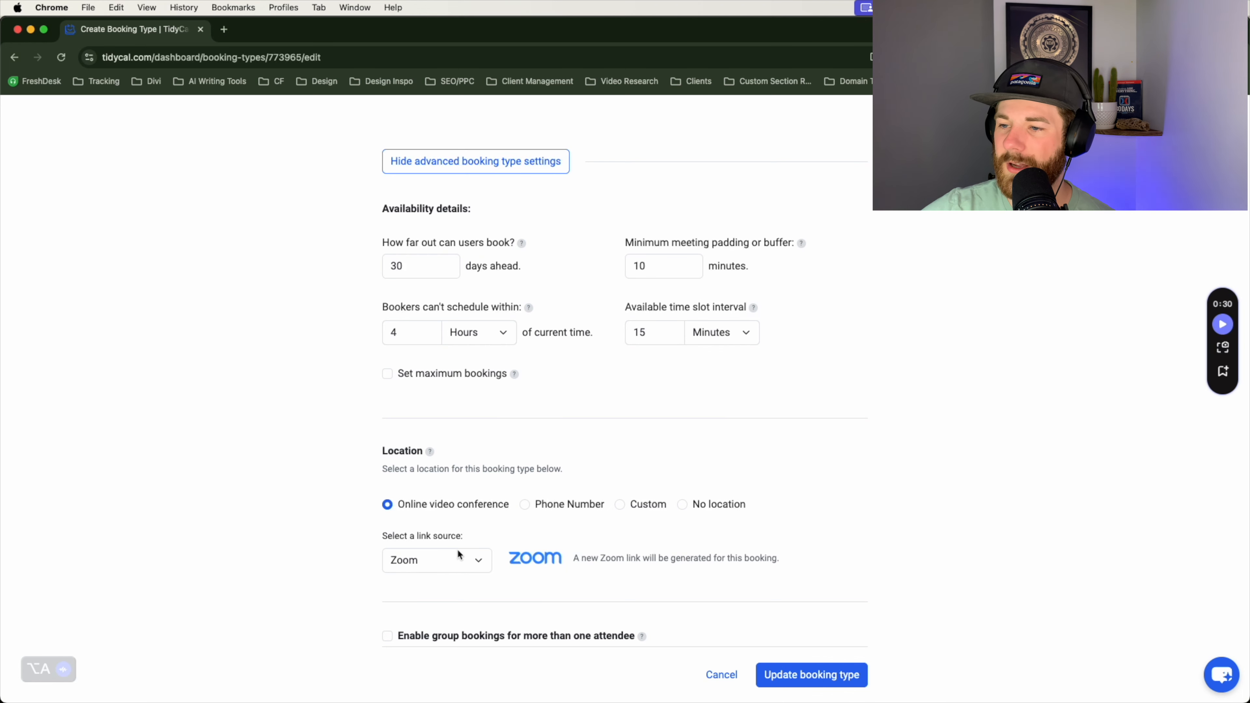
click(480, 561)
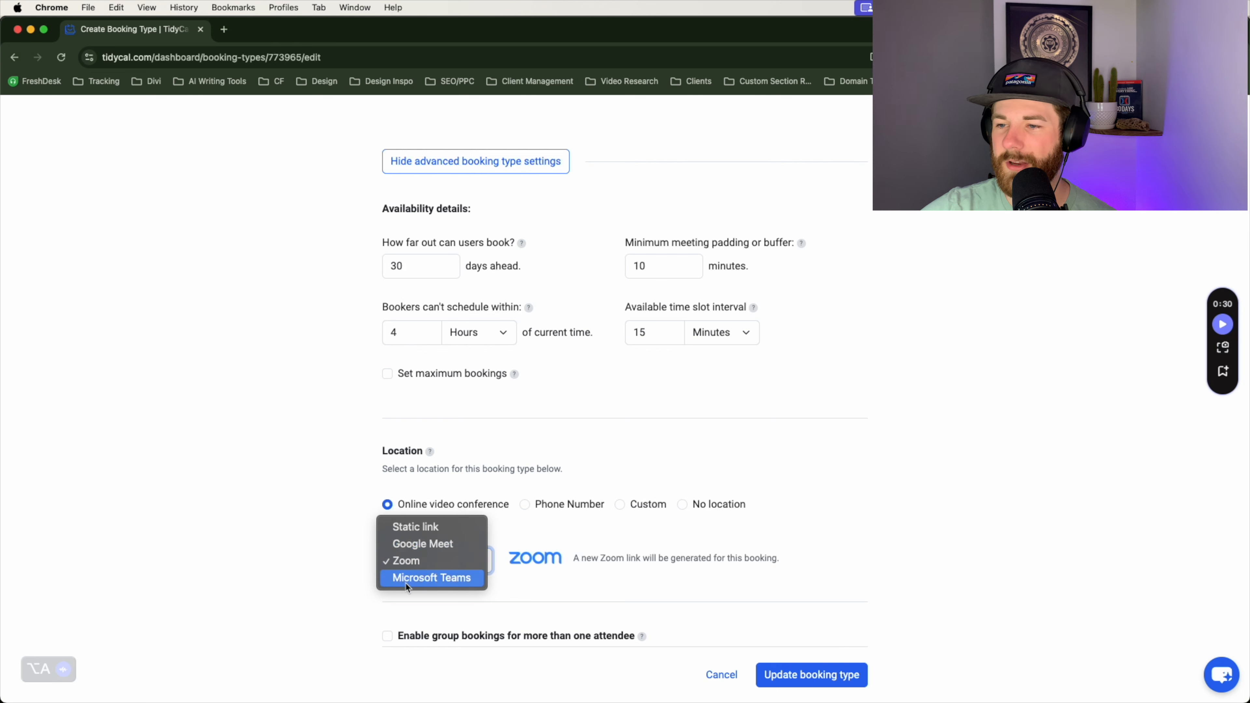
click(445, 565)
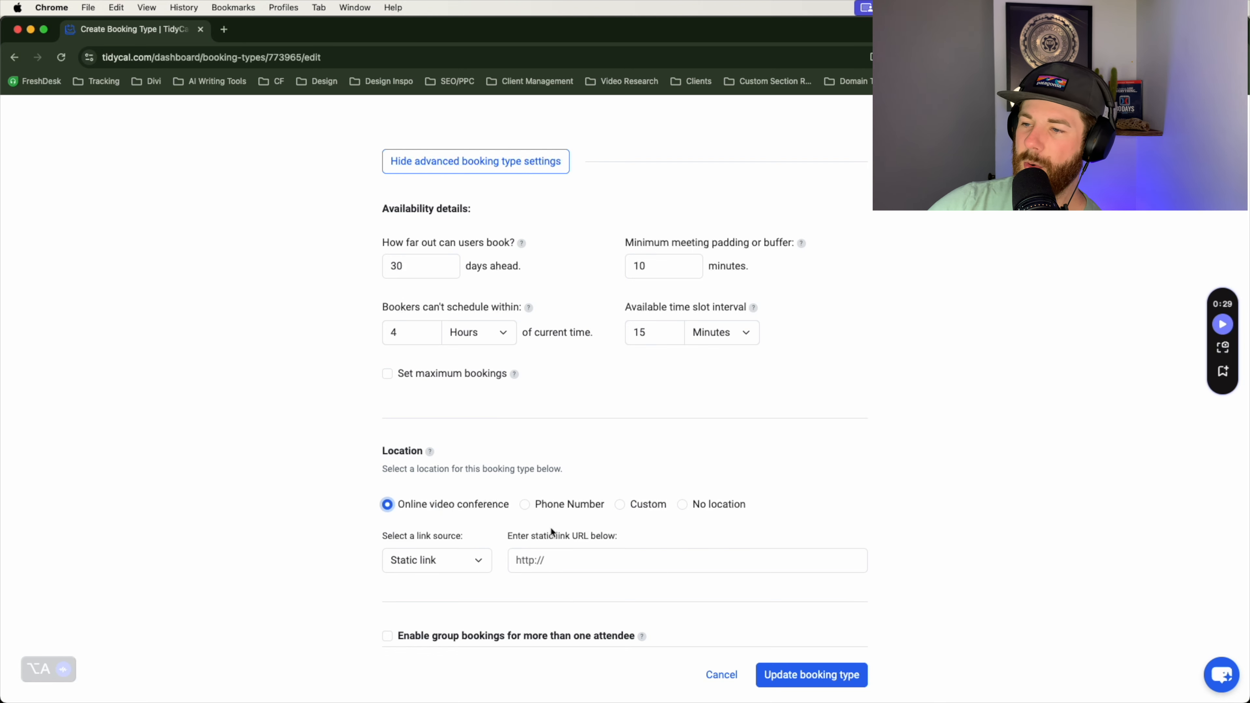
click(525, 504)
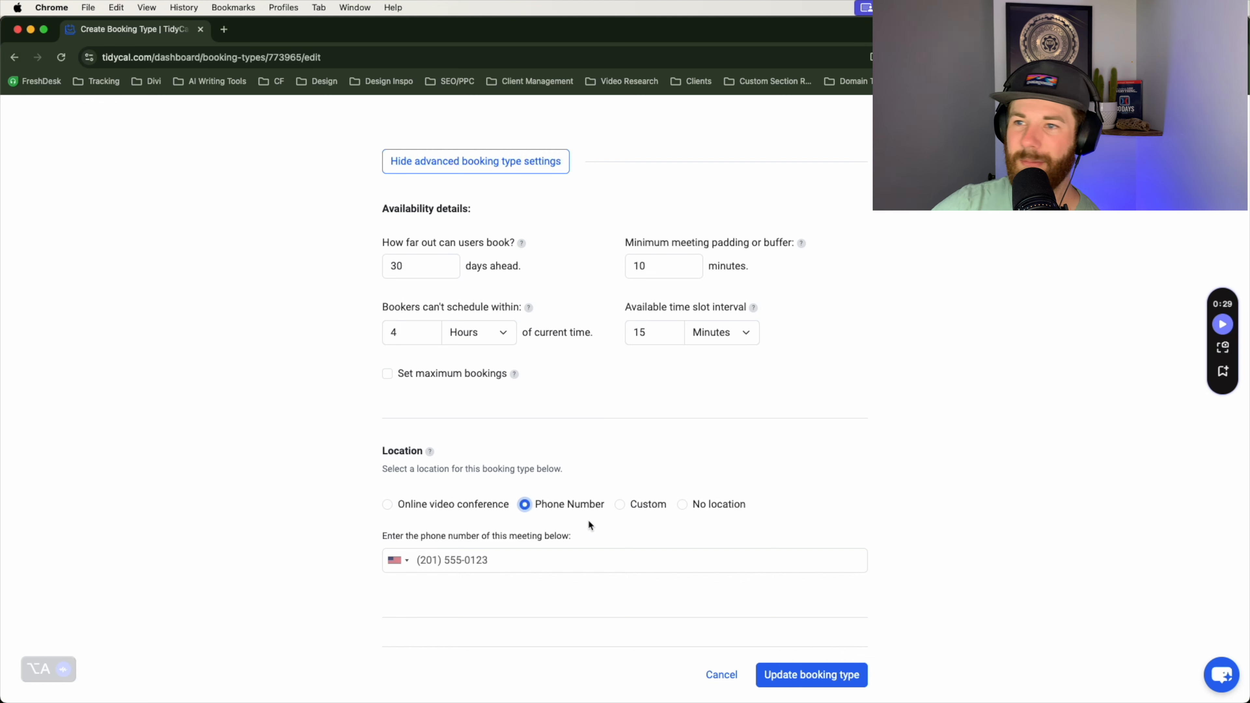
click(620, 505)
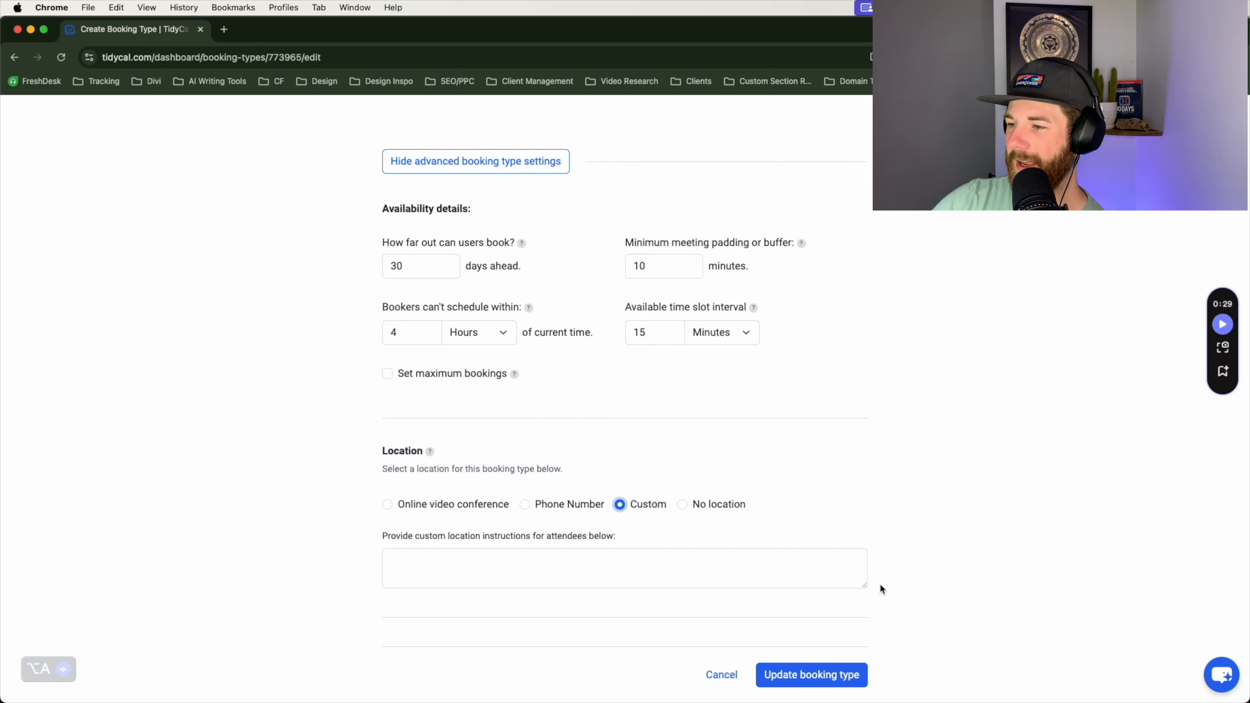
drag(864, 587, 865, 624)
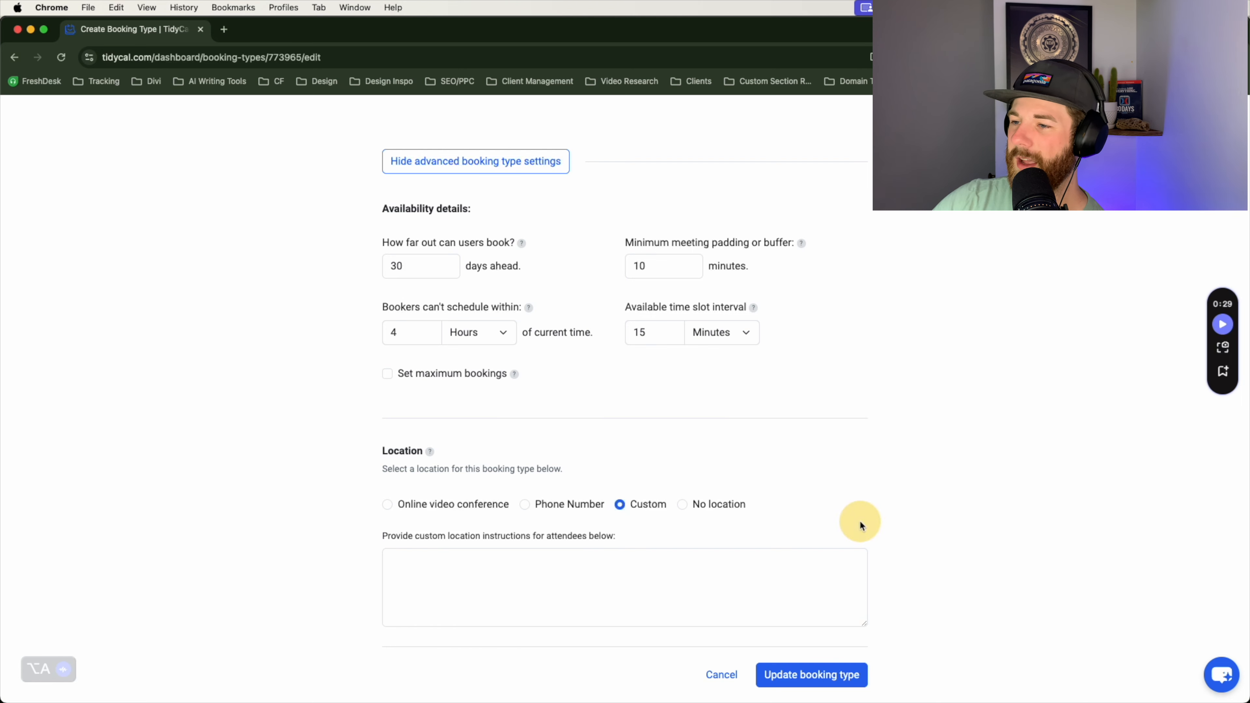
click(681, 503)
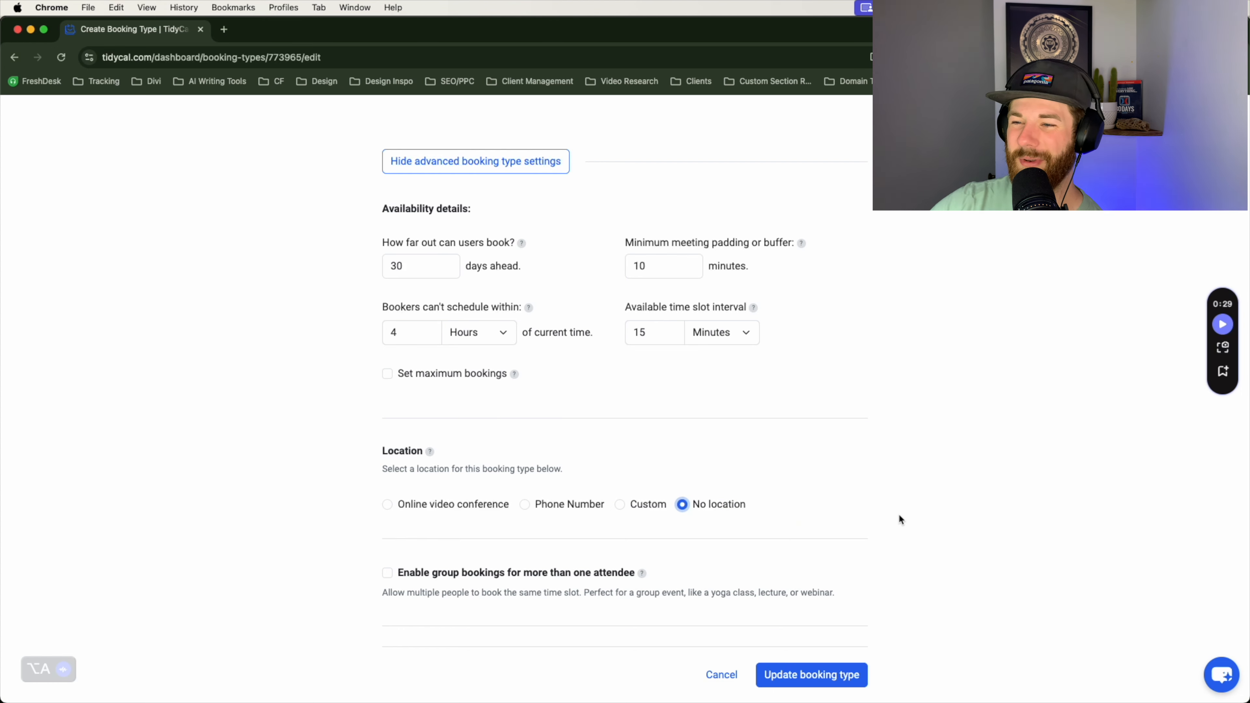
click(412, 505)
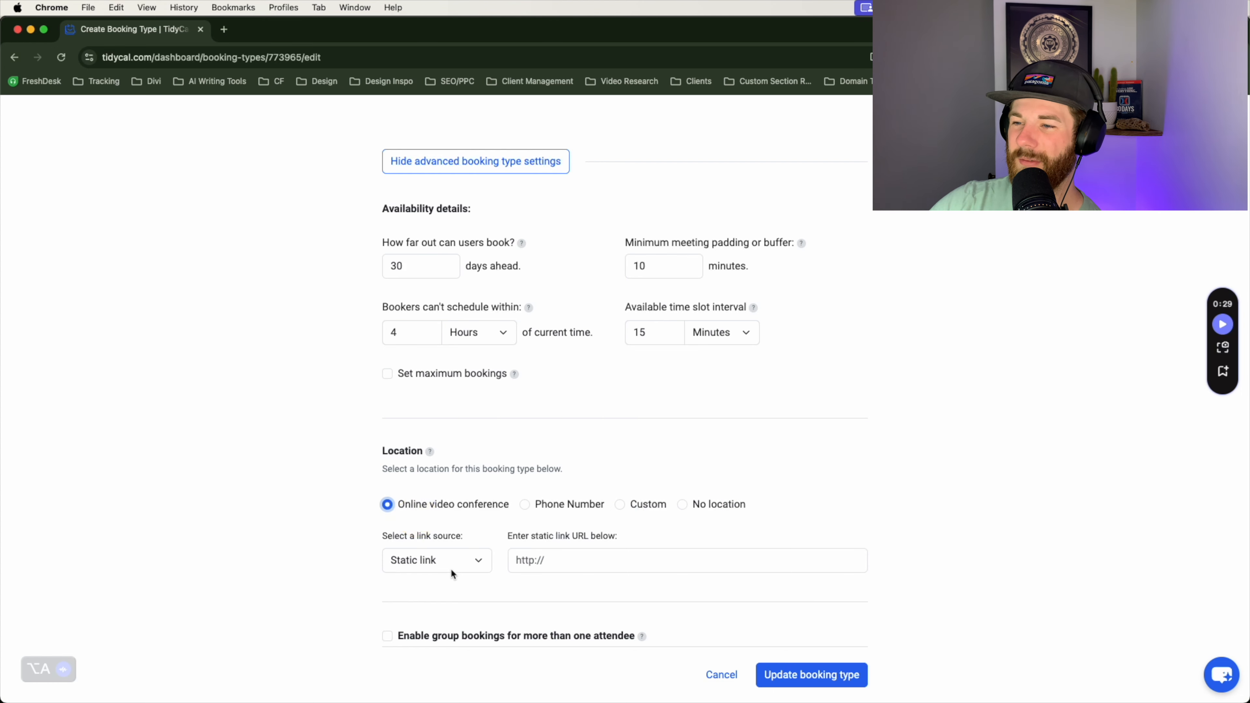
click(433, 558)
click(405, 592)
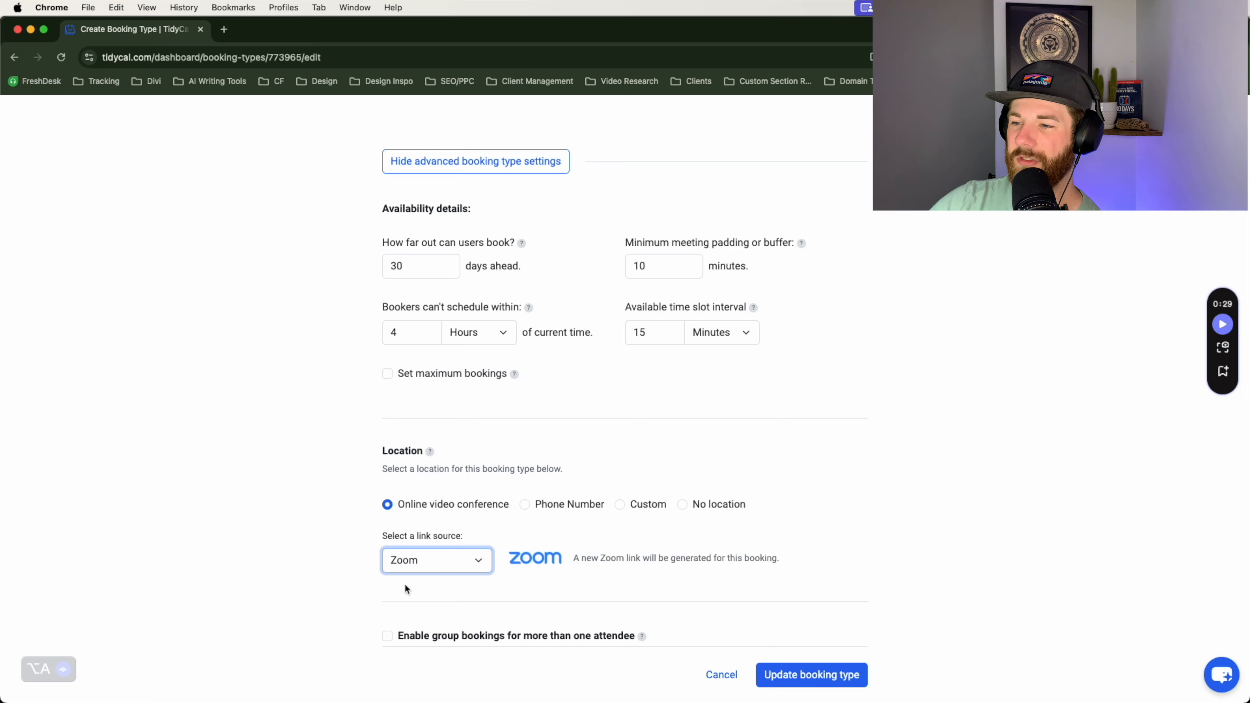
scroll(393, 585, down, 4)
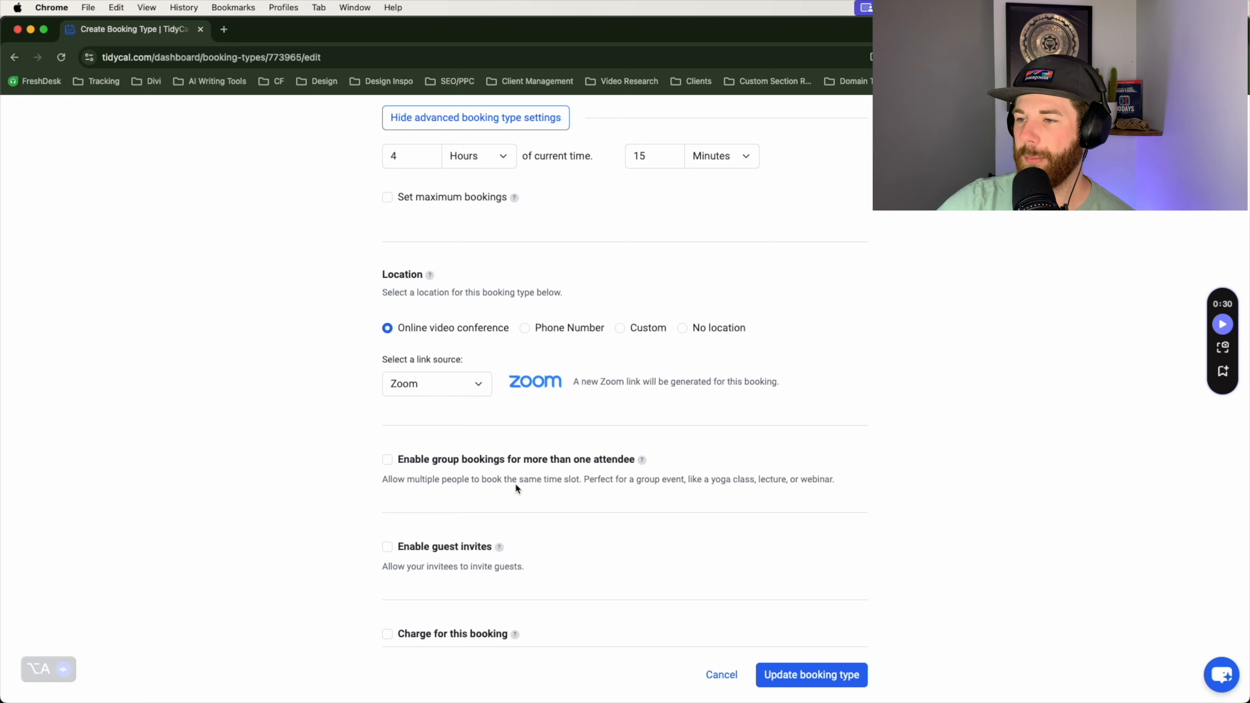
Step: Enable group bookings with up to 2 attendees per time slot
drag(594, 480, 797, 481)
click(831, 483)
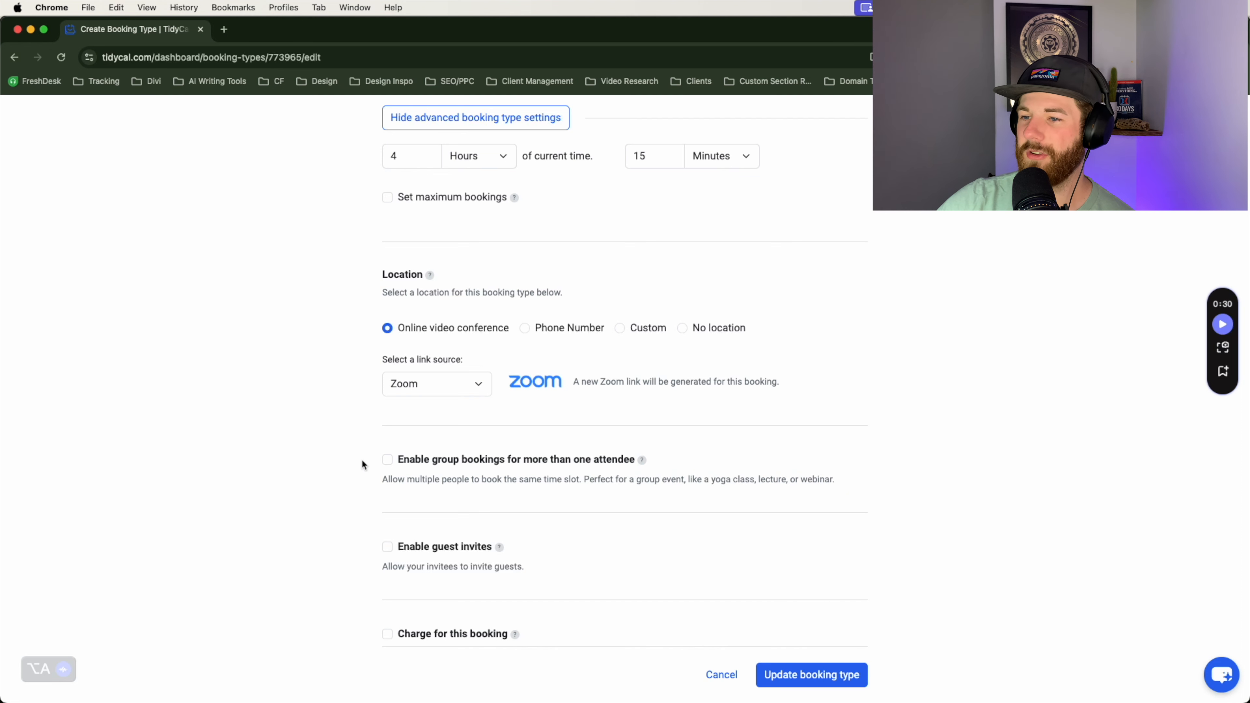
click(391, 463)
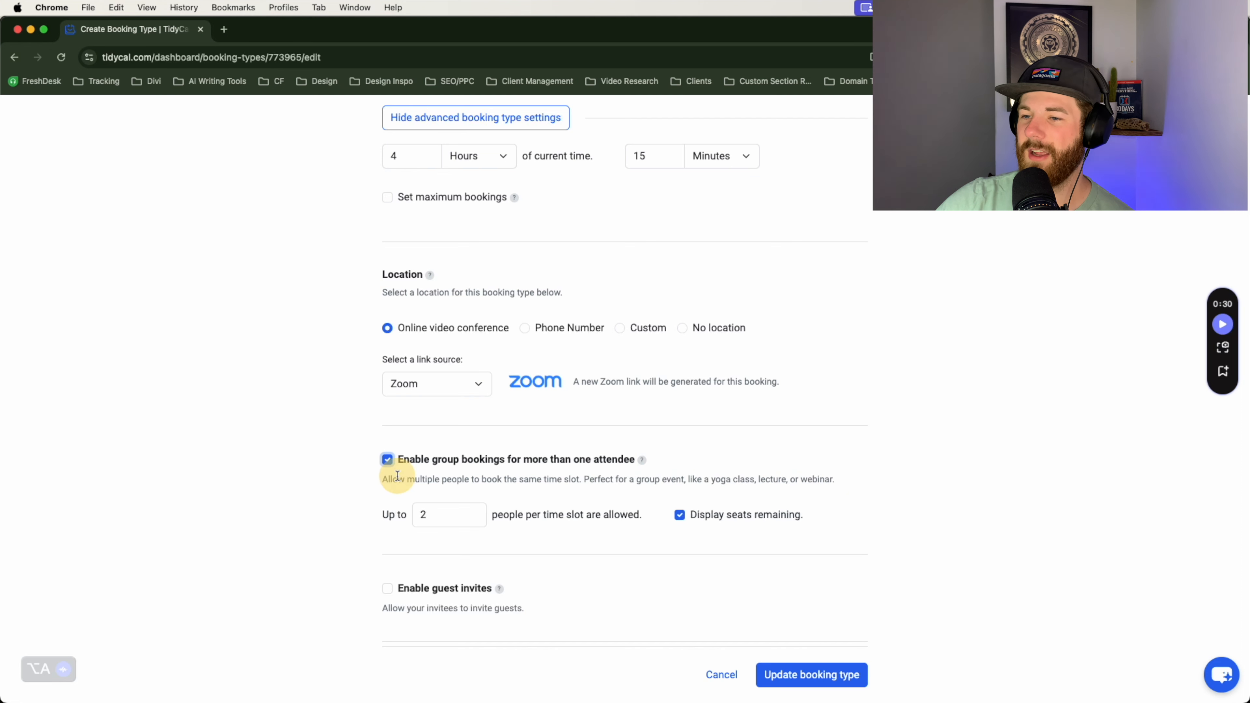
drag(453, 522, 370, 519)
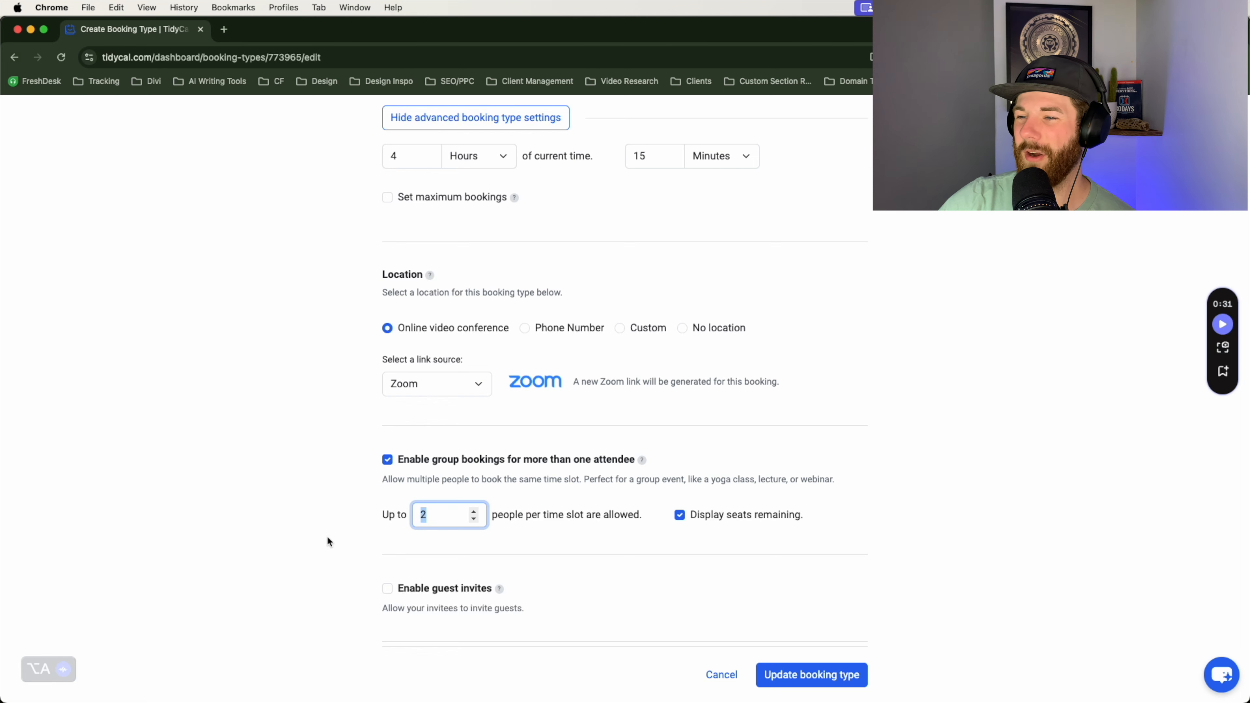
click(550, 522)
scroll(898, 531, down, 5)
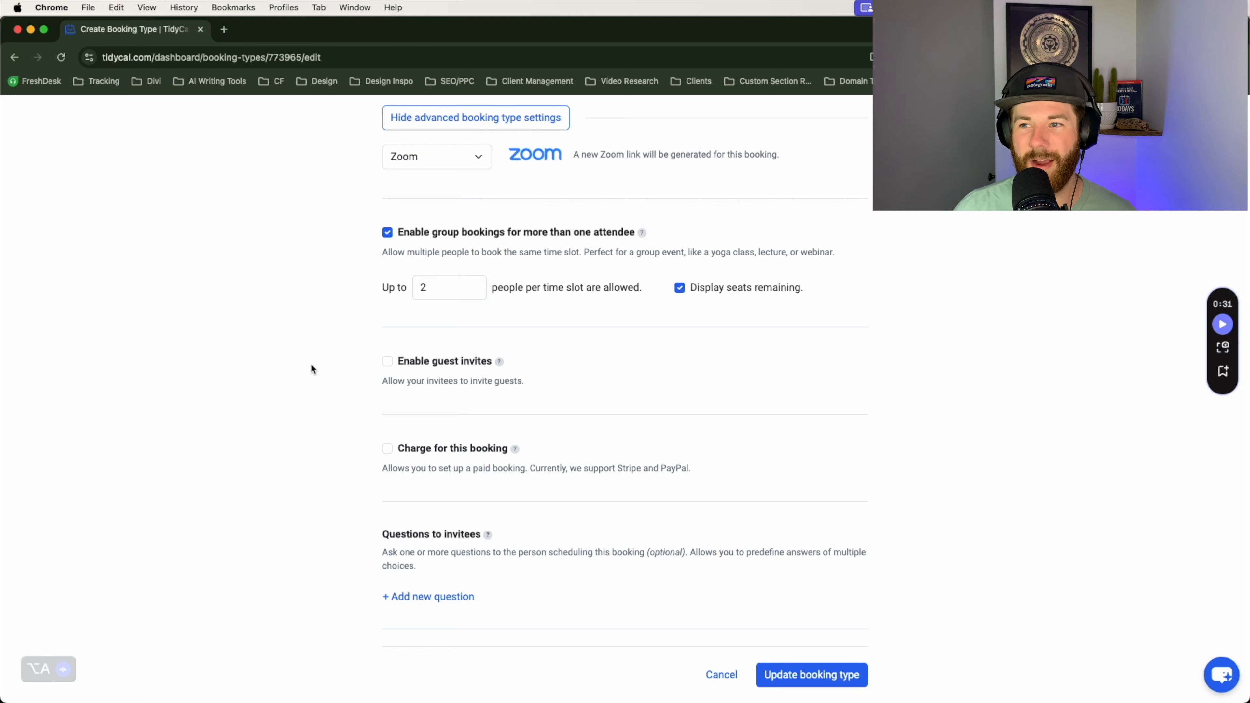
Step: Enable guest invites allowing up to 2 guests per booker
click(387, 361)
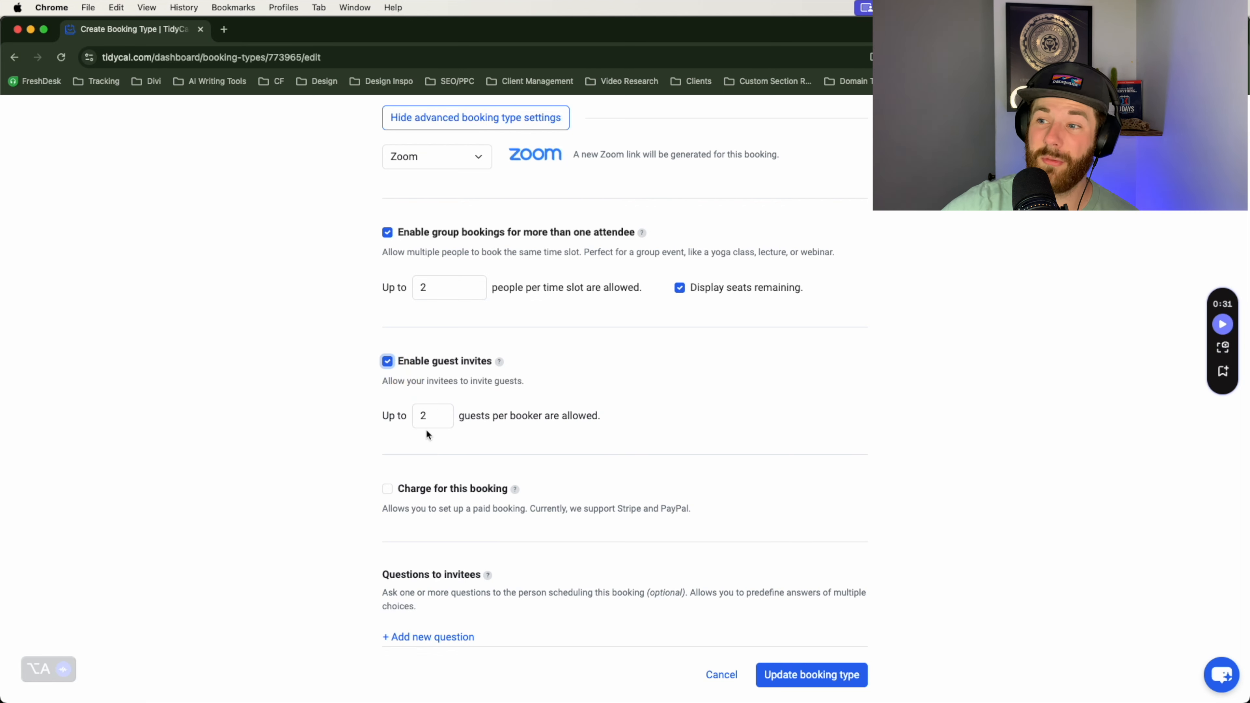
scroll(372, 297, down, 3)
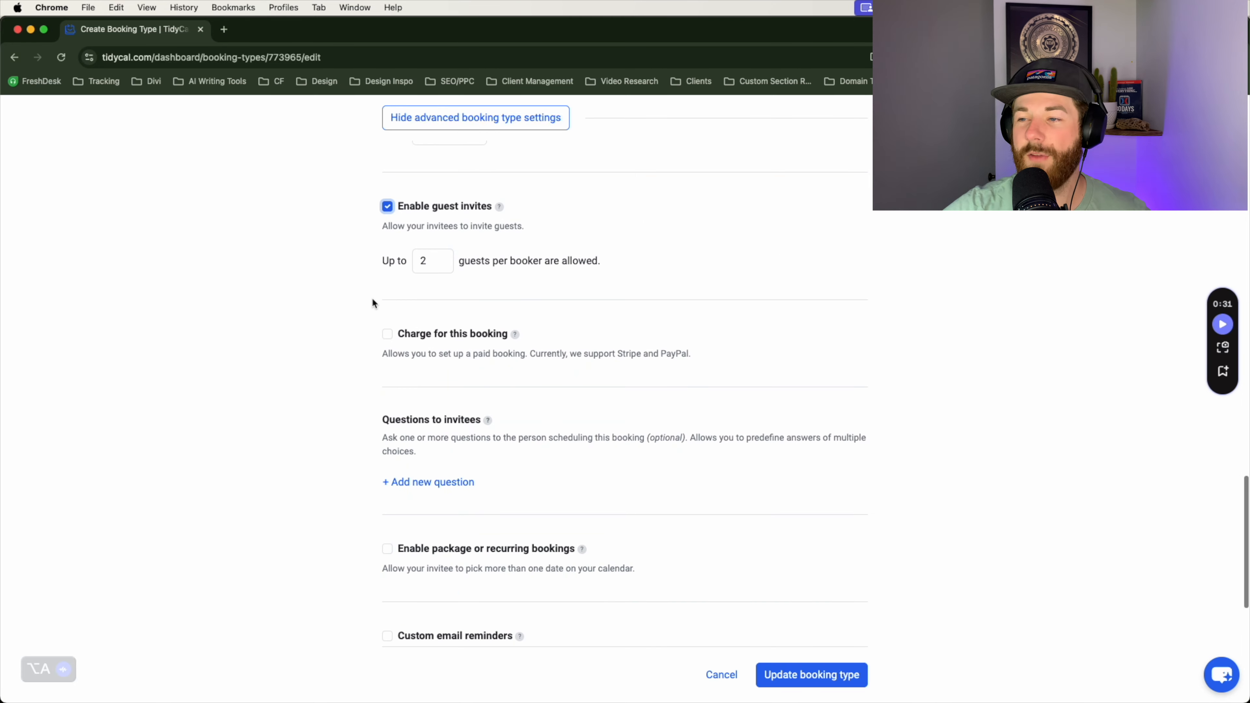
scroll(374, 300, down, 1)
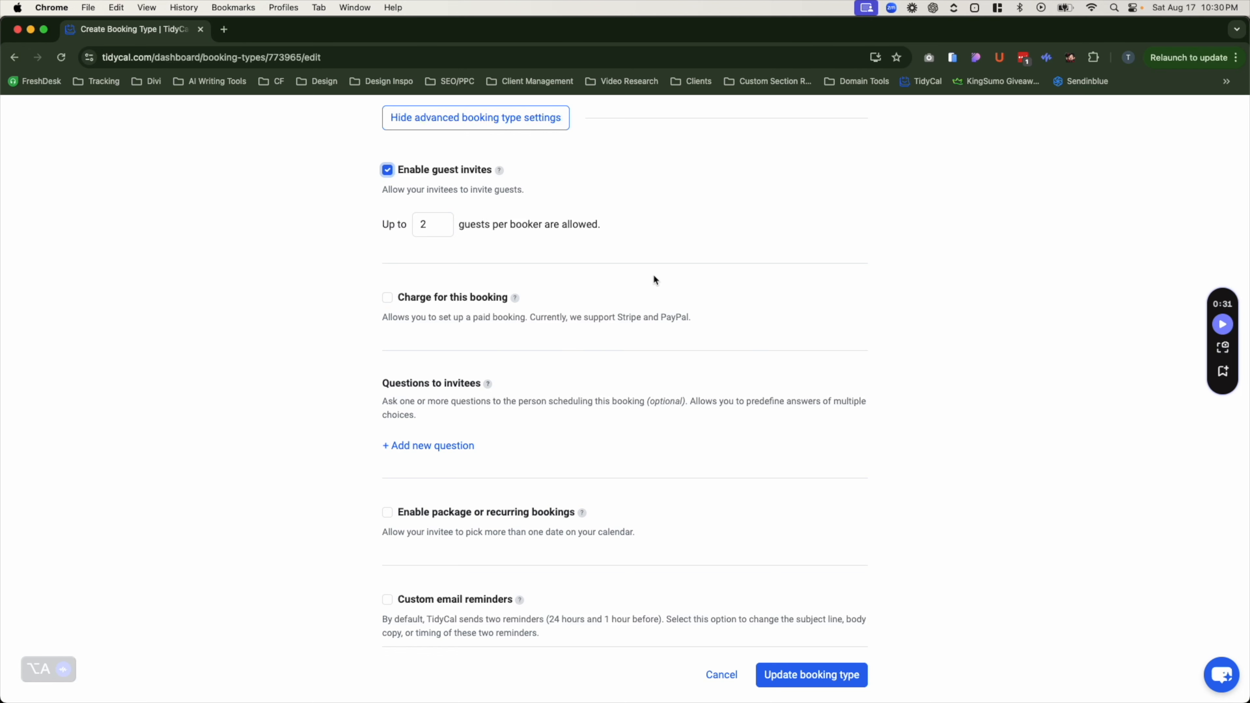
Step: Charge for this booking, keeping PayPal as the payment method
scroll(654, 279, up, 15)
click(1219, 121)
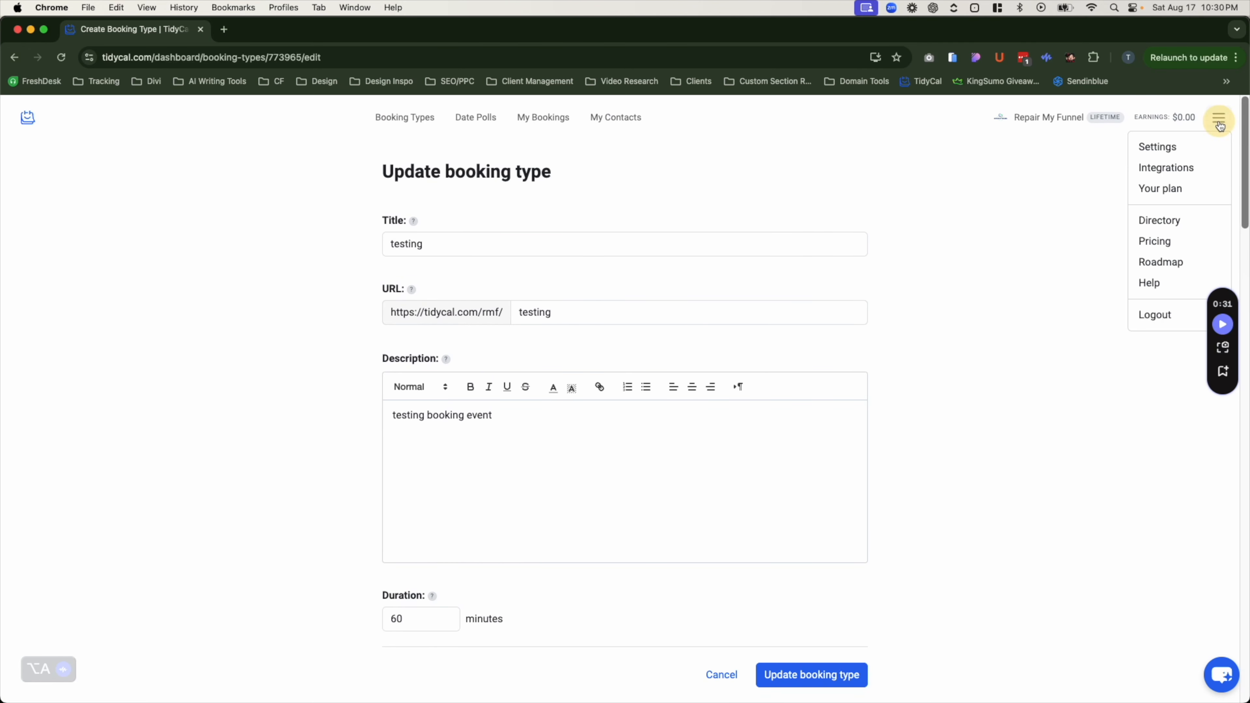
click(1221, 112)
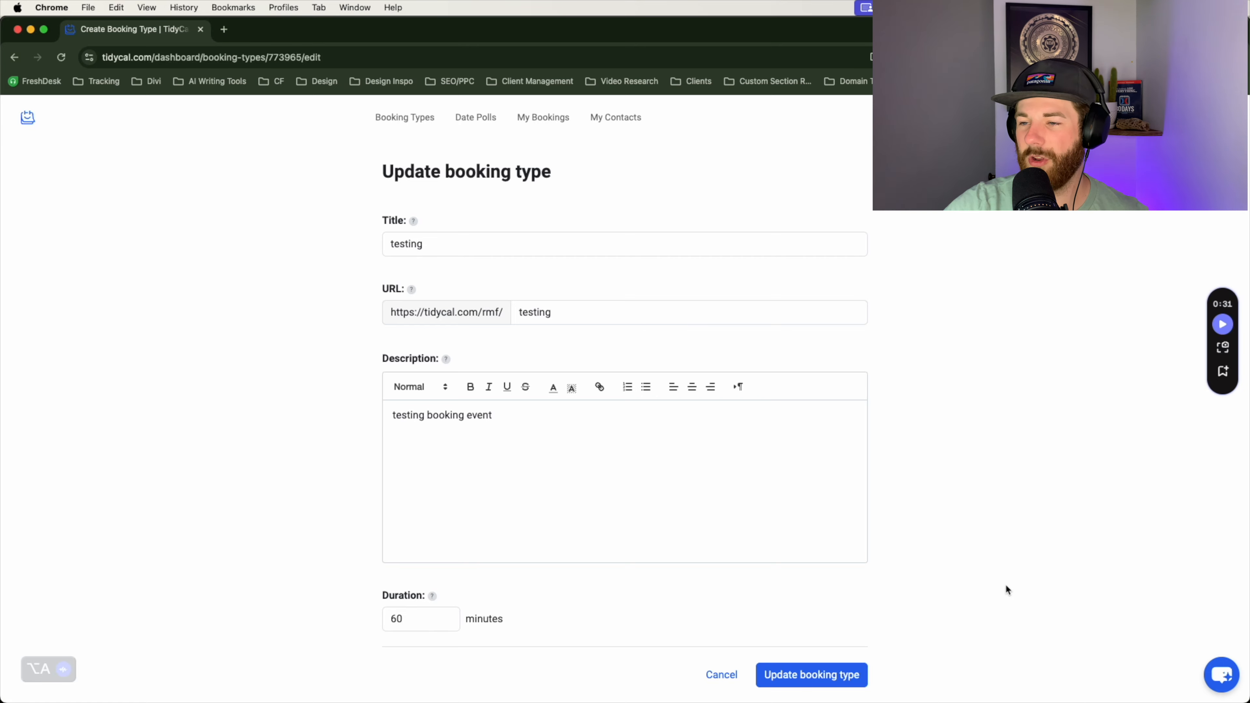
scroll(1005, 584, down, 15)
scroll(972, 573, down, 20)
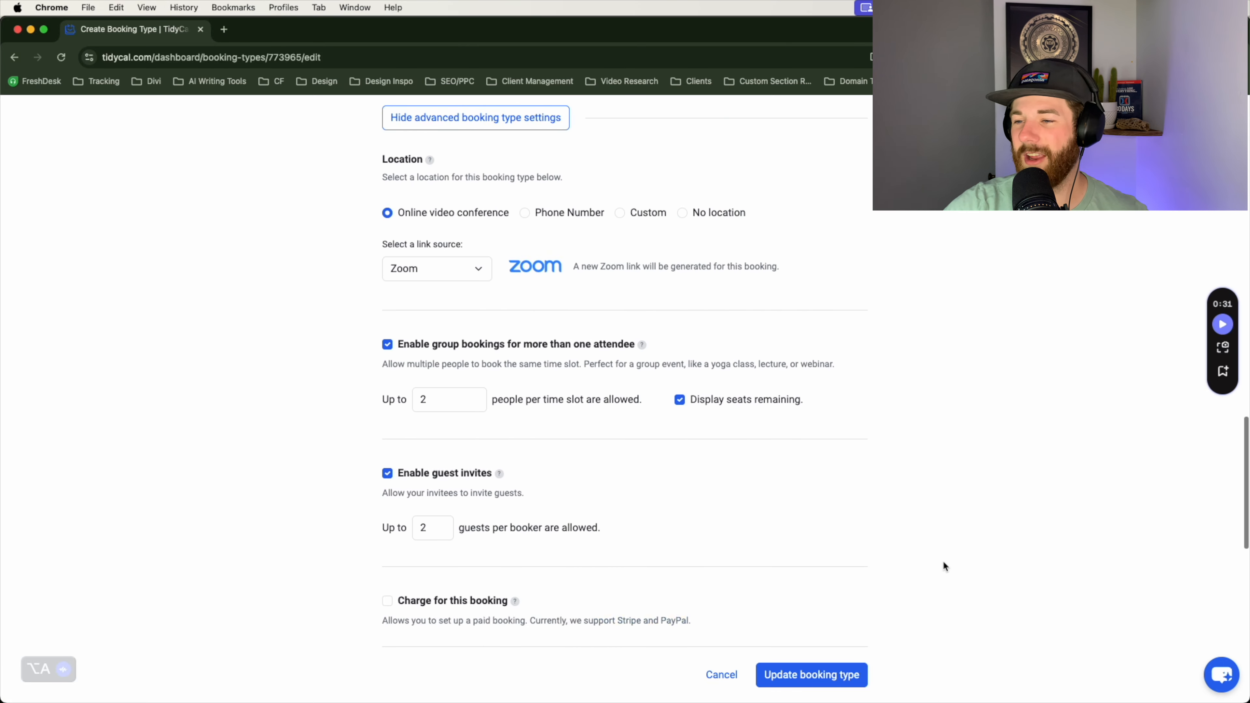
scroll(590, 457, down, 3)
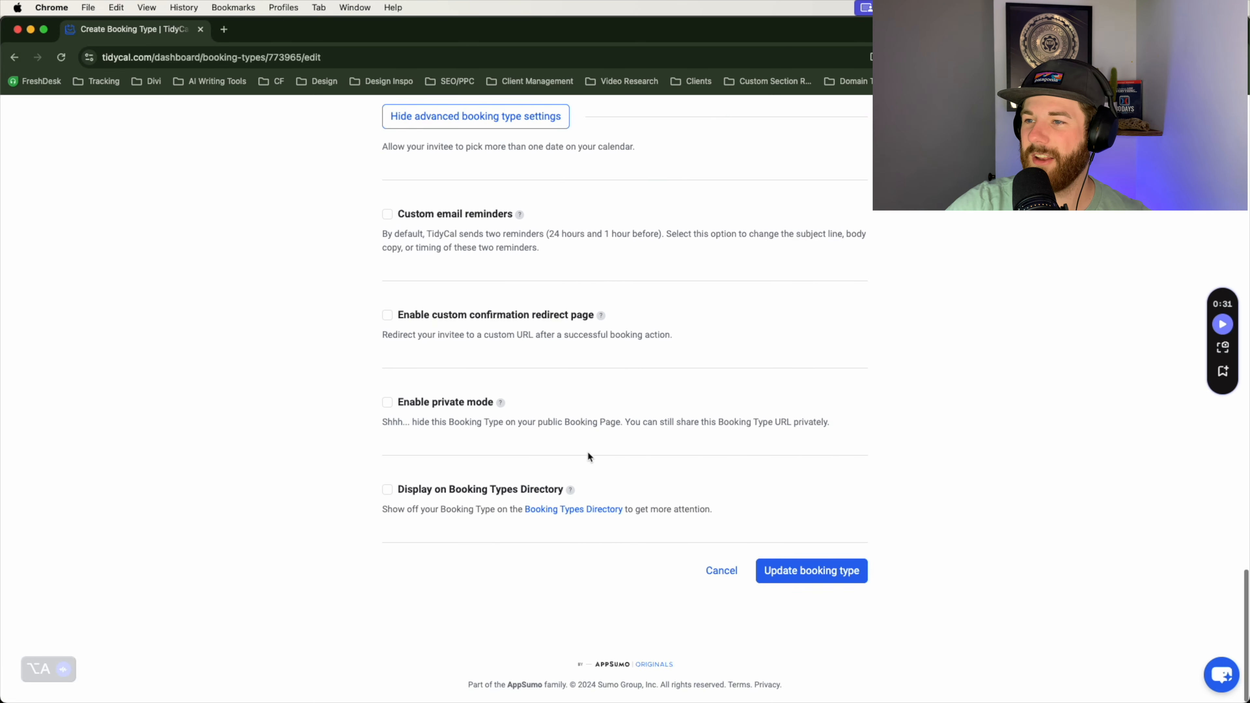
scroll(585, 451, up, 8)
scroll(363, 286, up, 5)
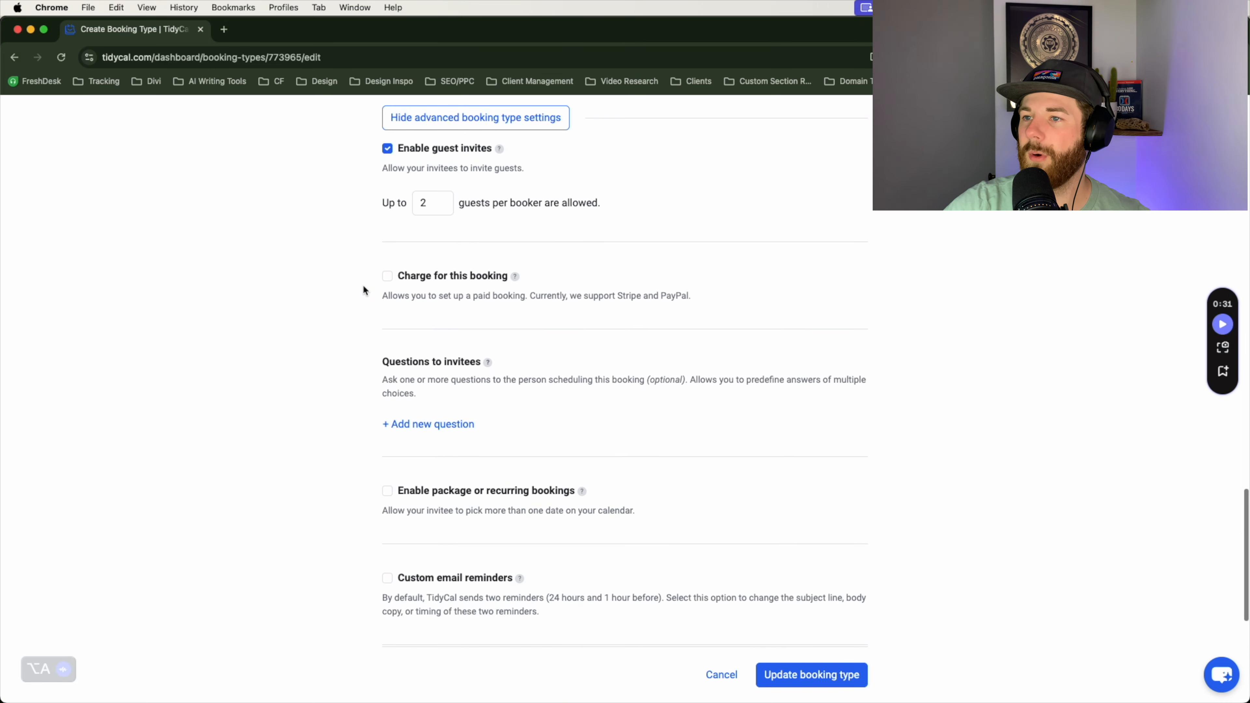
click(387, 403)
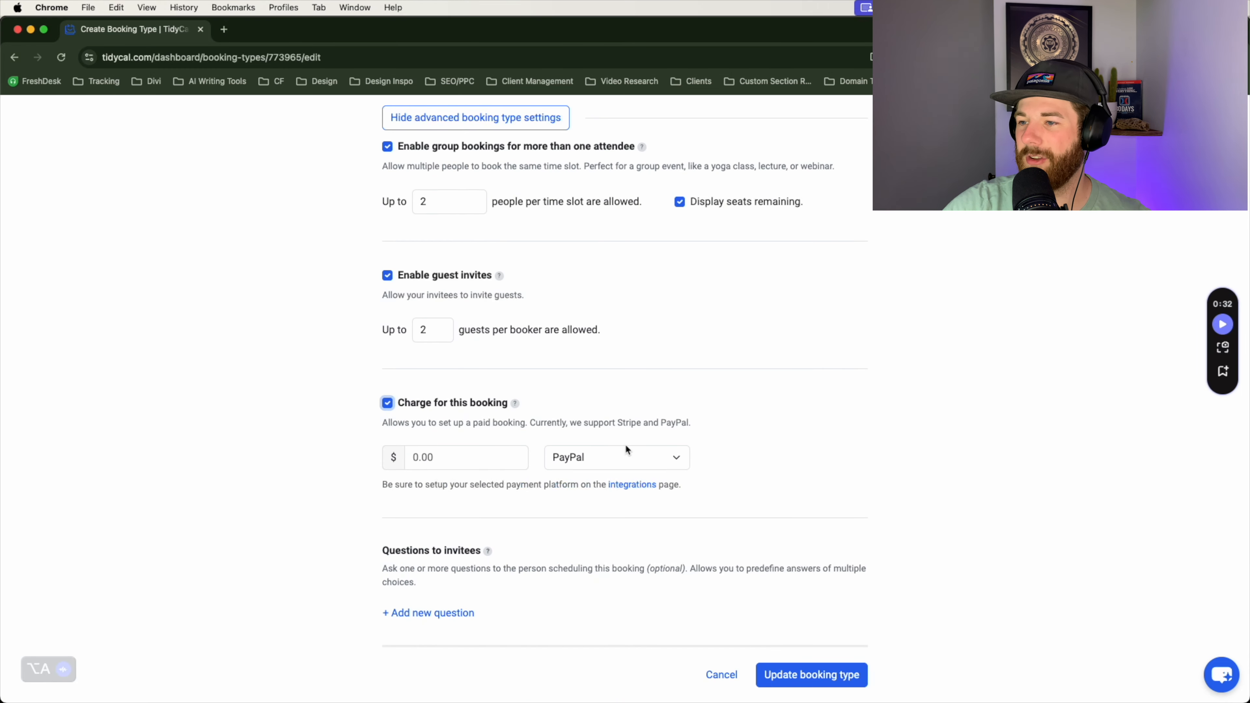
click(626, 455)
click(626, 465)
scroll(760, 422, down, 1)
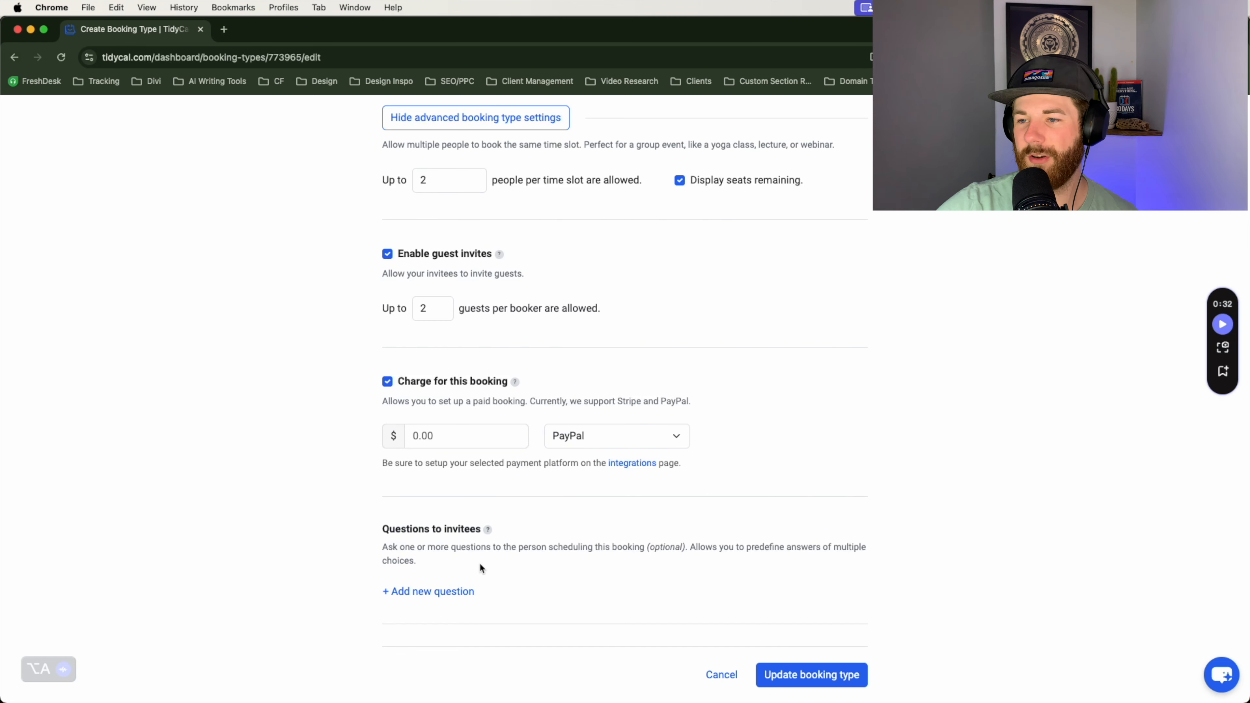
scroll(558, 566, down, 3)
Step: Add three blank invitee questions
triple_click(497, 465)
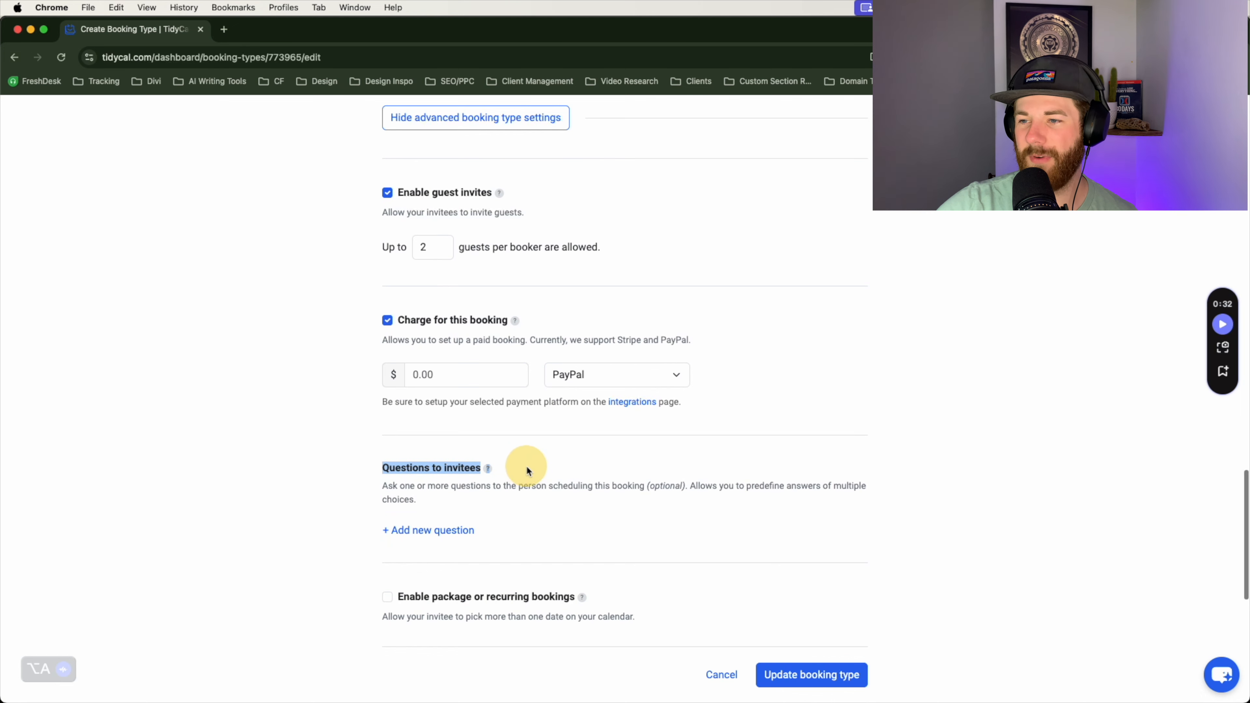
scroll(522, 467, down, 3)
click(417, 459)
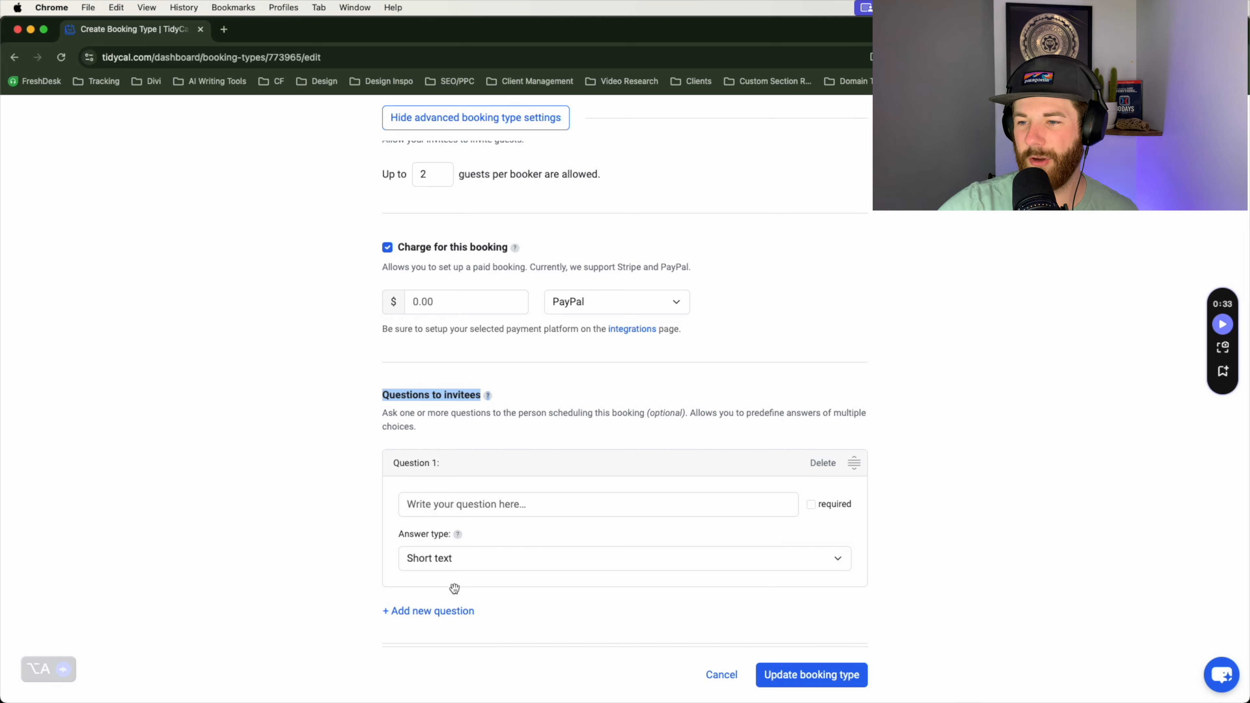
scroll(426, 525, down, 3)
click(399, 538)
scroll(487, 621, down, 3)
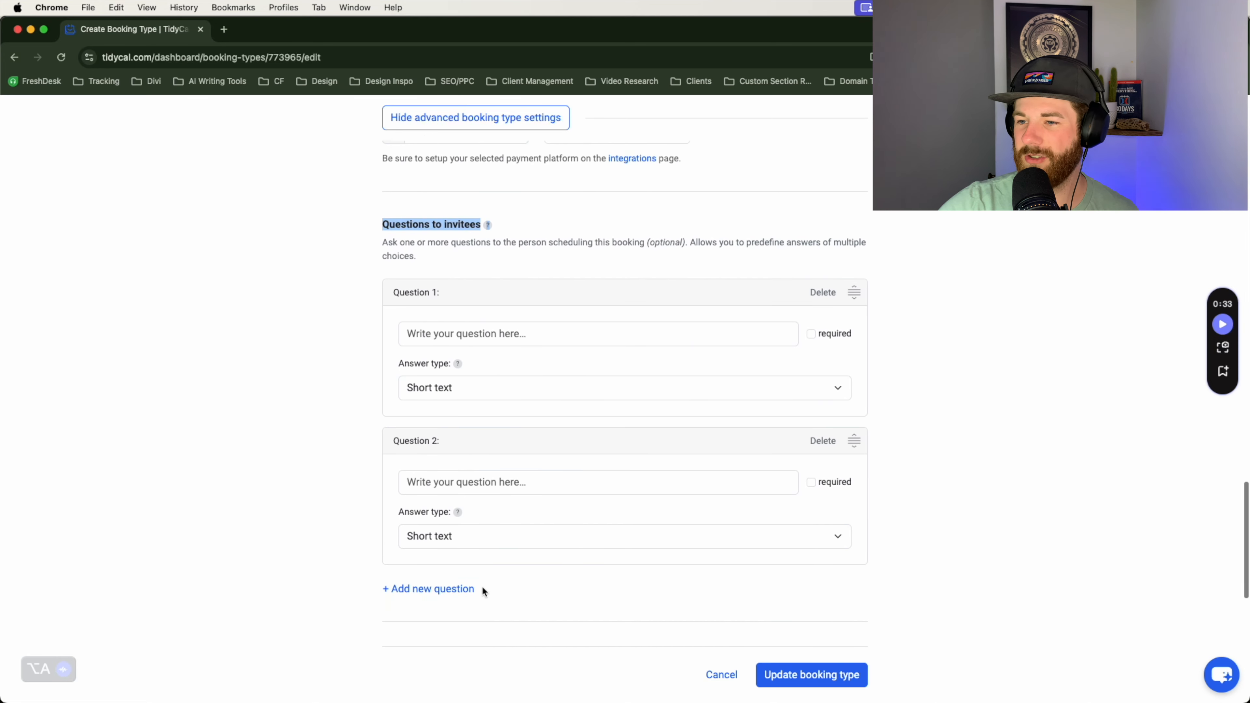
click(453, 564)
scroll(566, 591, up, 4)
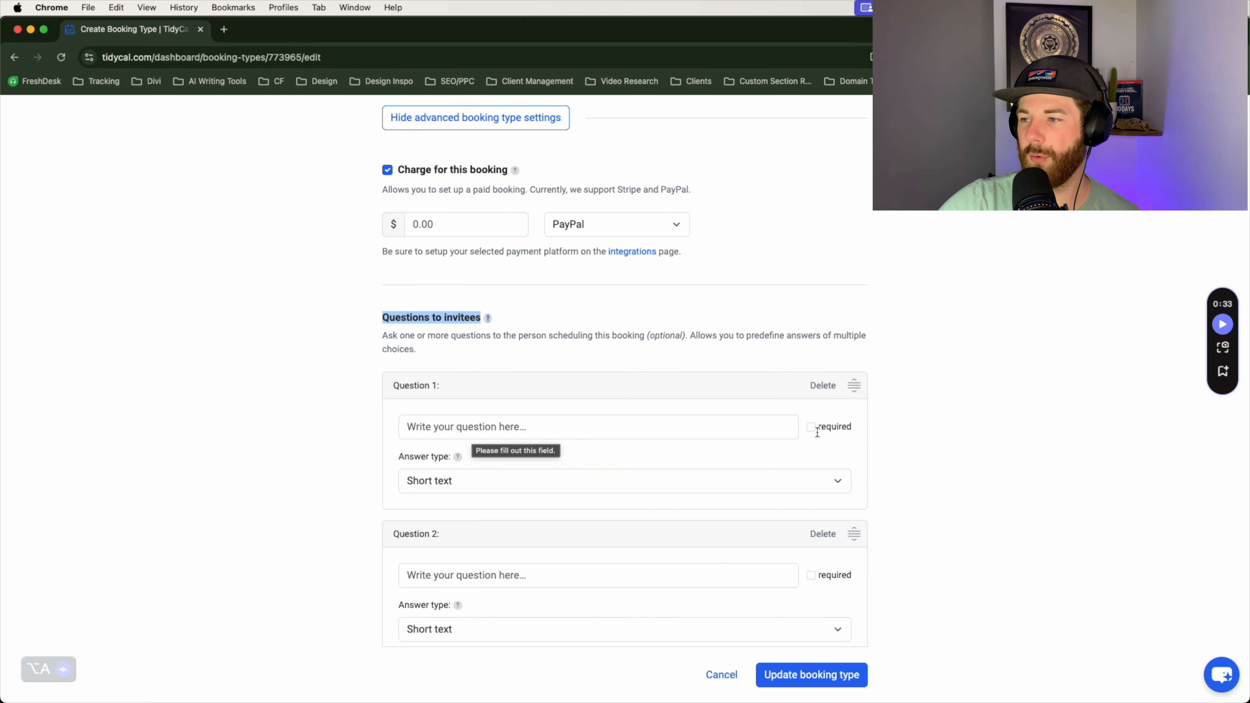
Step: Leave question 1 as Short text, then delete and reorder the question cards
click(472, 480)
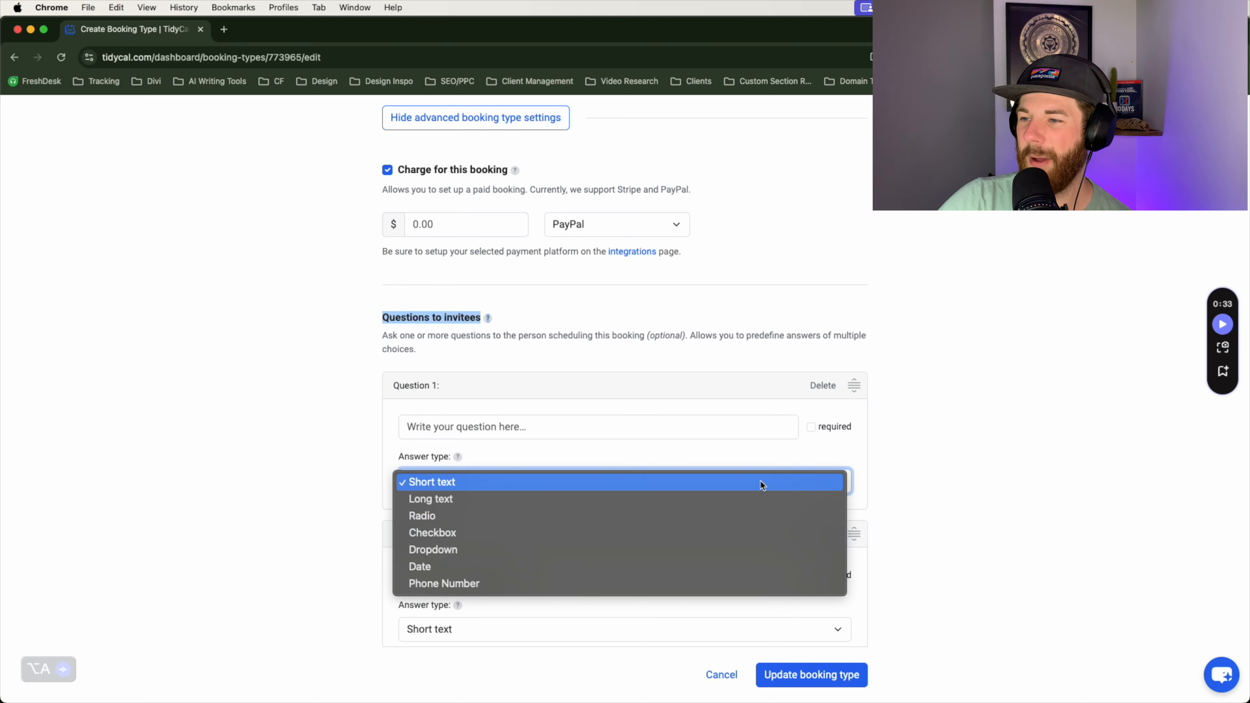
click(627, 455)
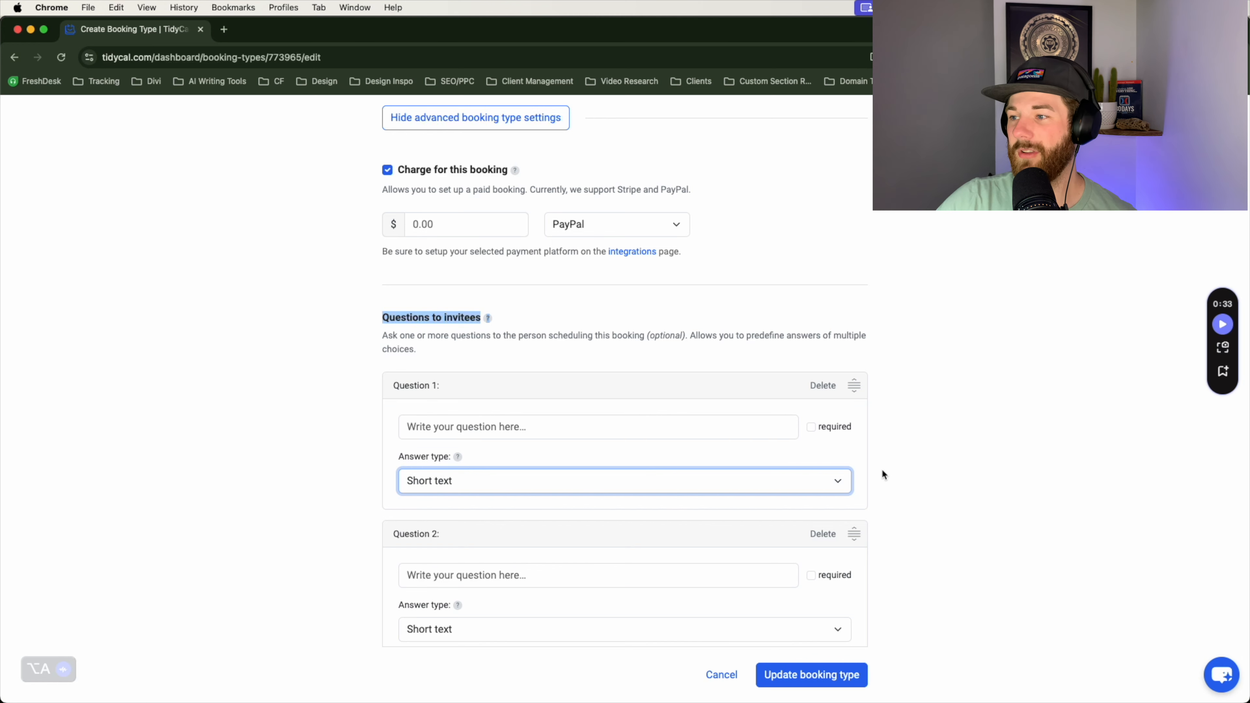
scroll(876, 473, down, 2)
click(819, 323)
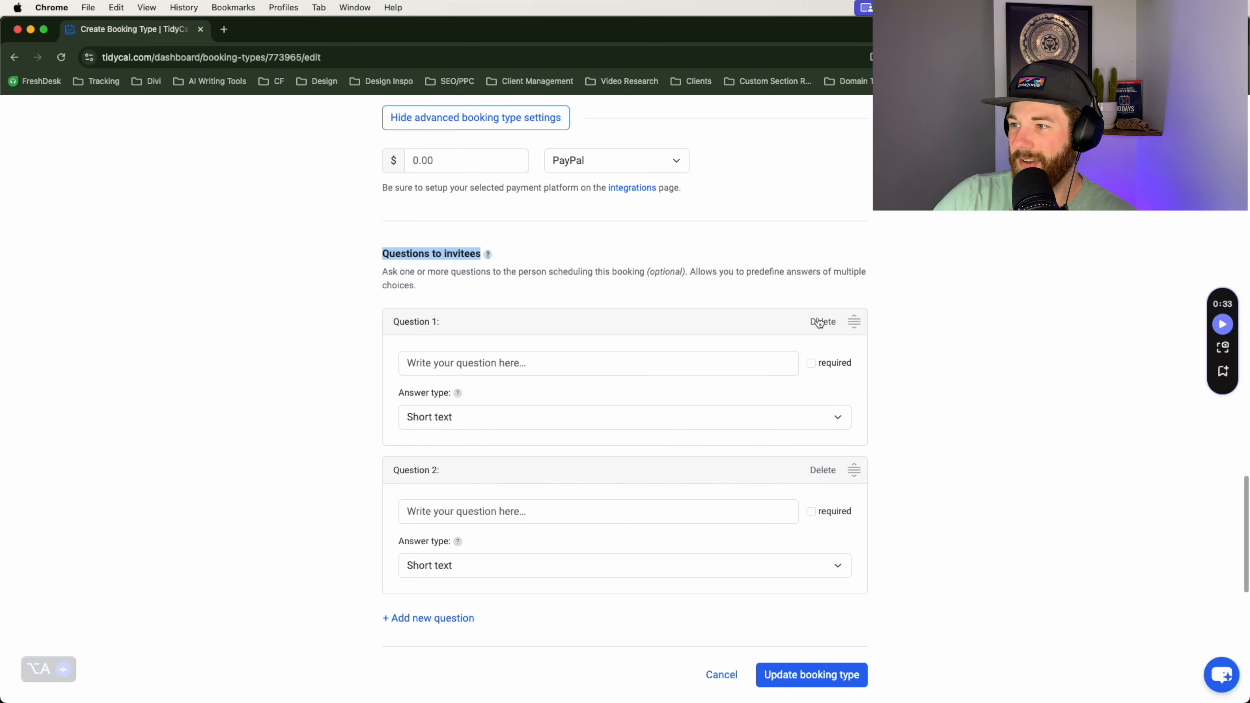
drag(855, 322, 848, 280)
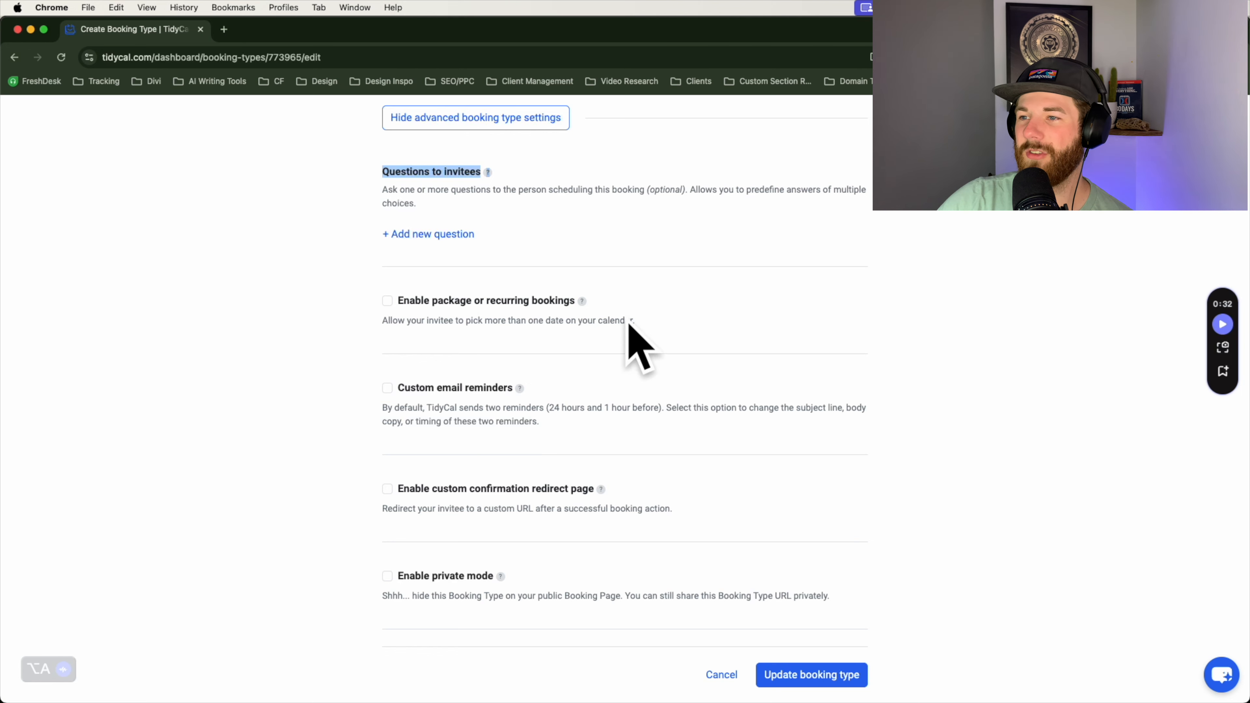
Step: Enable package bookings of up to 2 dates on the same weekday
click(408, 301)
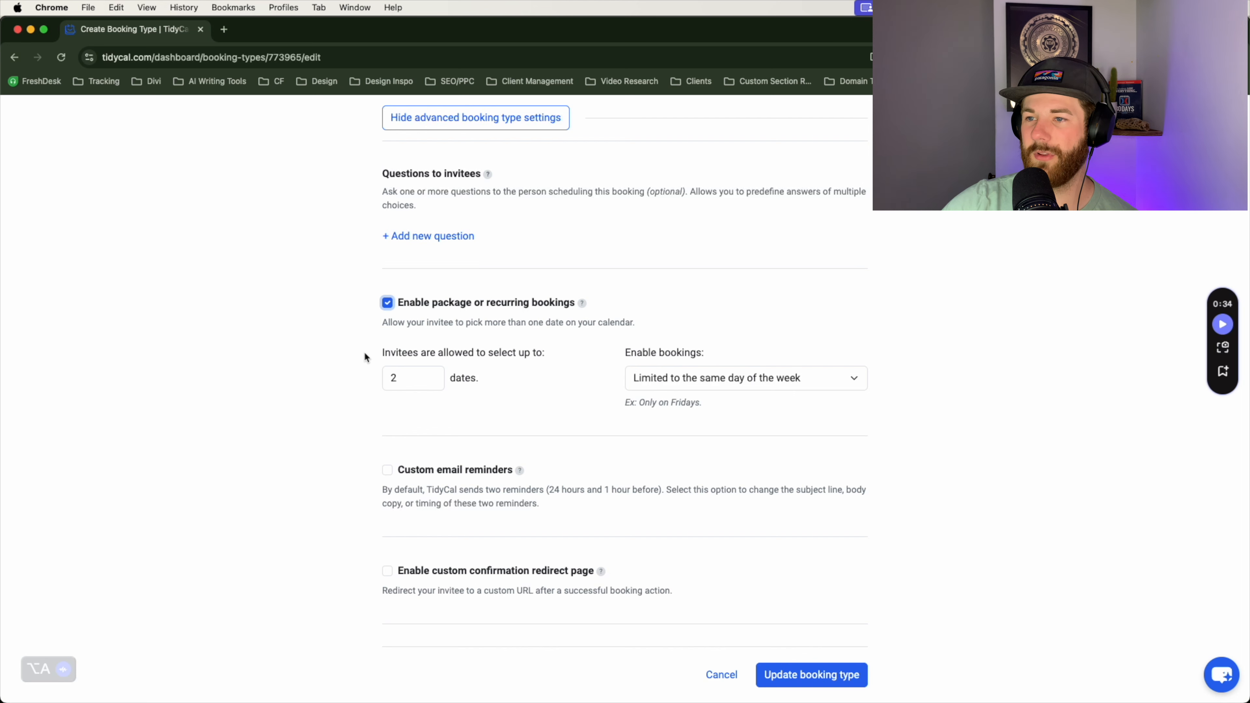
scroll(613, 475, down, 5)
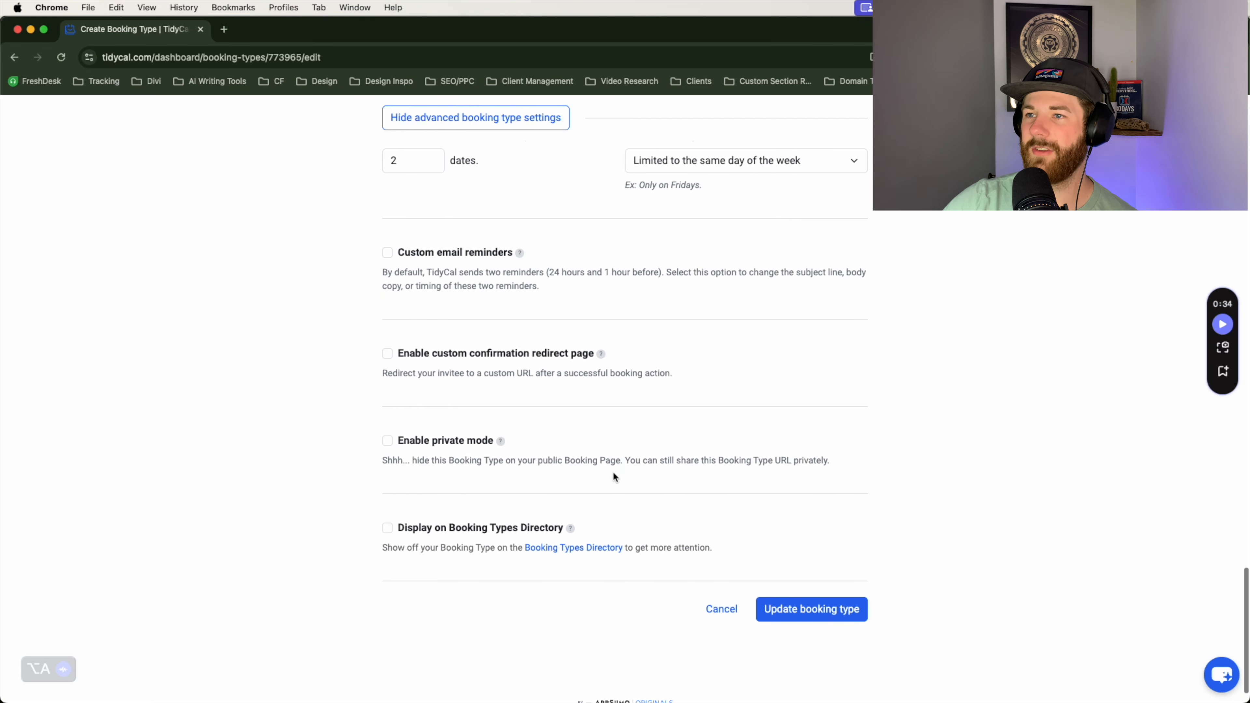
drag(393, 212, 551, 231)
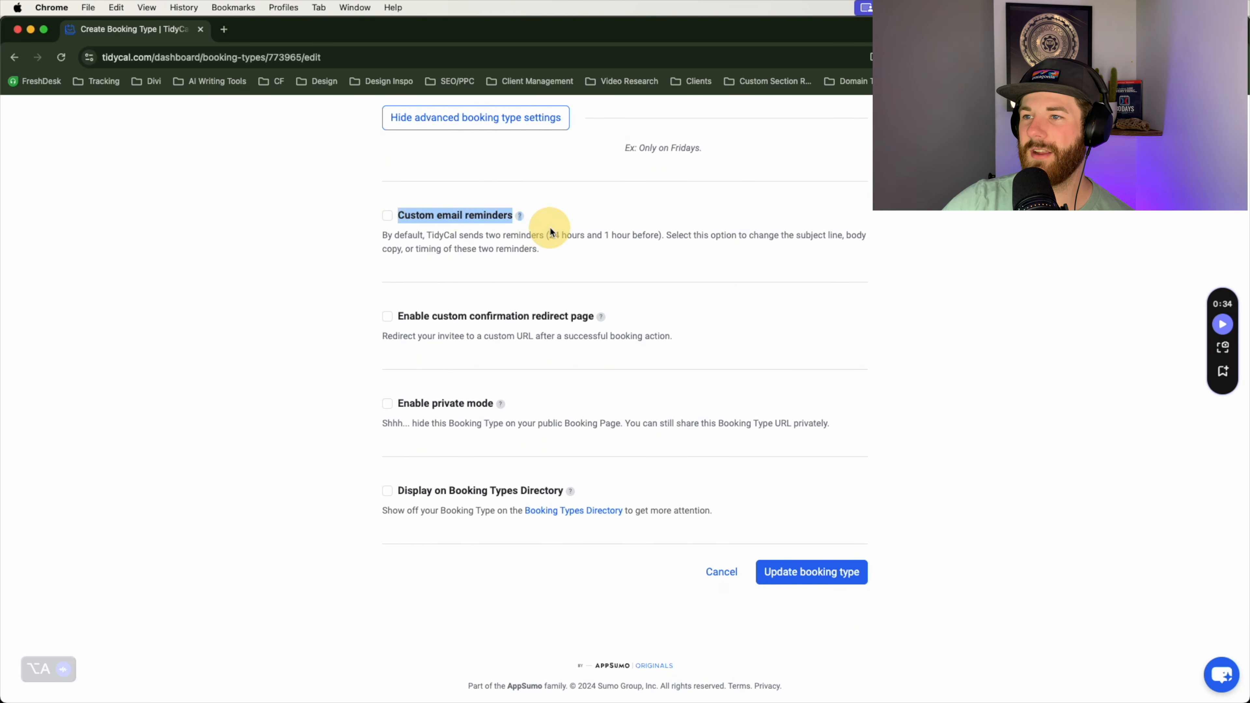
Step: Briefly turn on custom email reminders, review the editor, then turn them off
click(389, 215)
scroll(619, 443, down, 4)
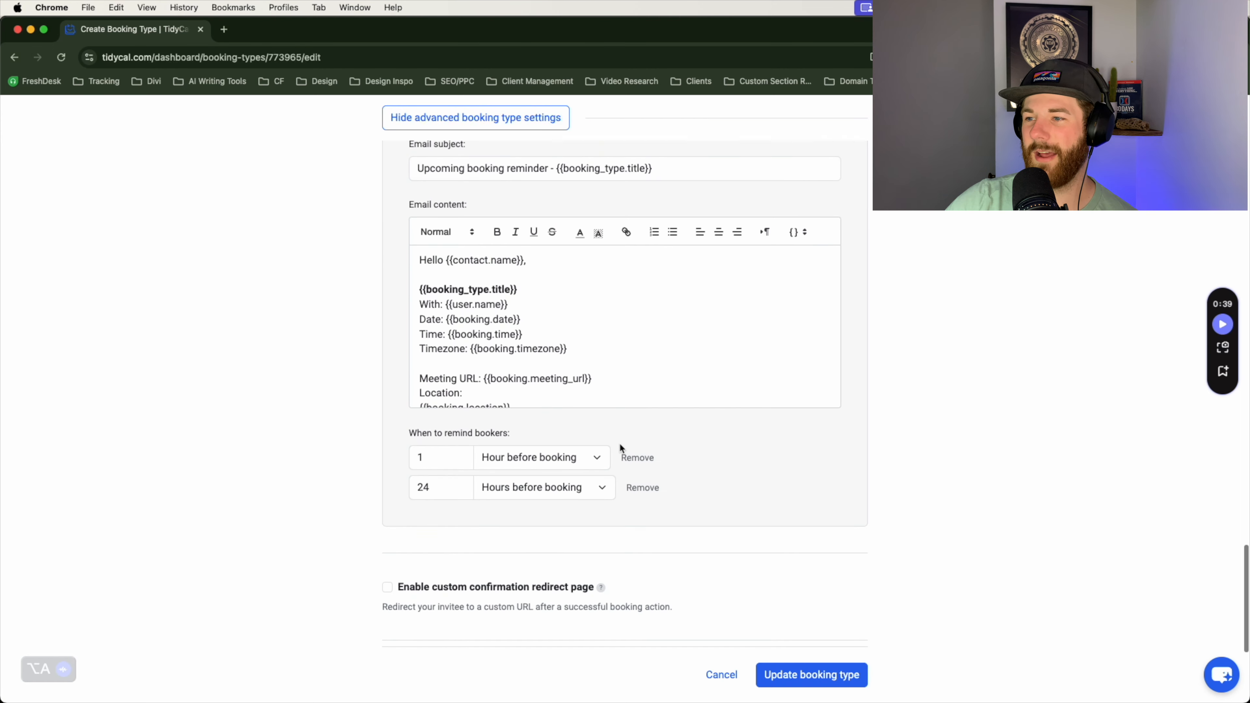
scroll(620, 446, up, 3)
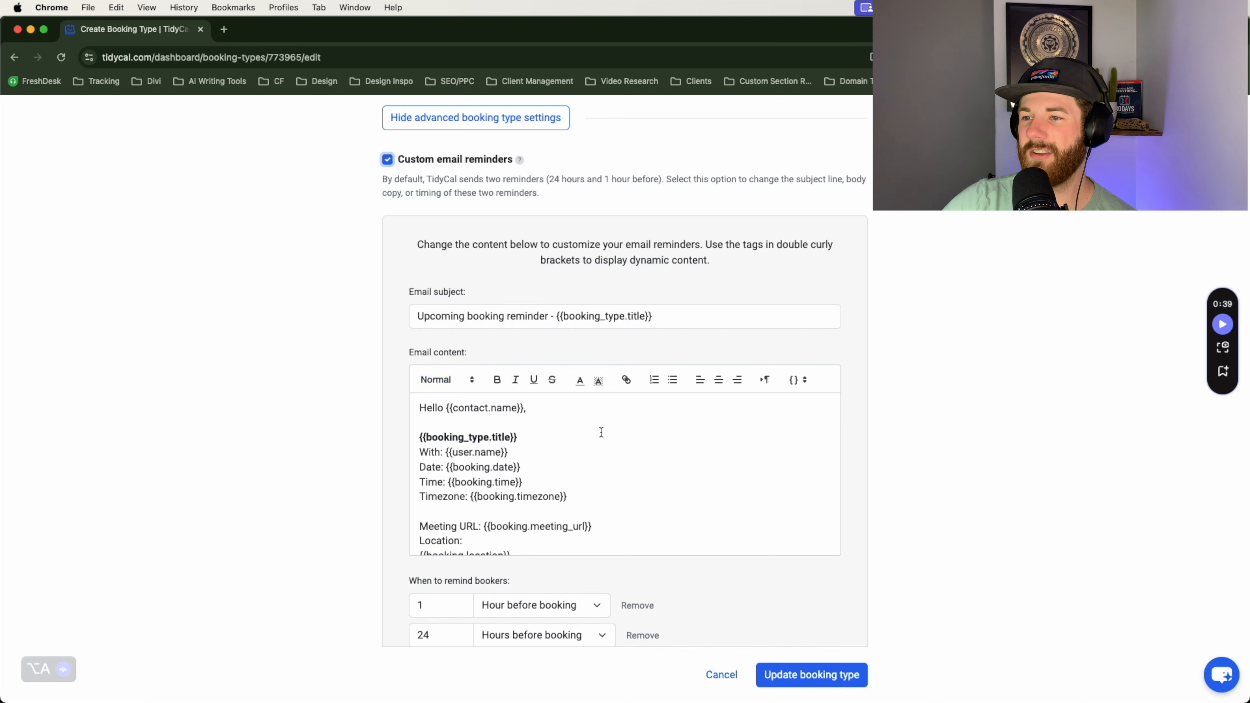
scroll(476, 489, up, 3)
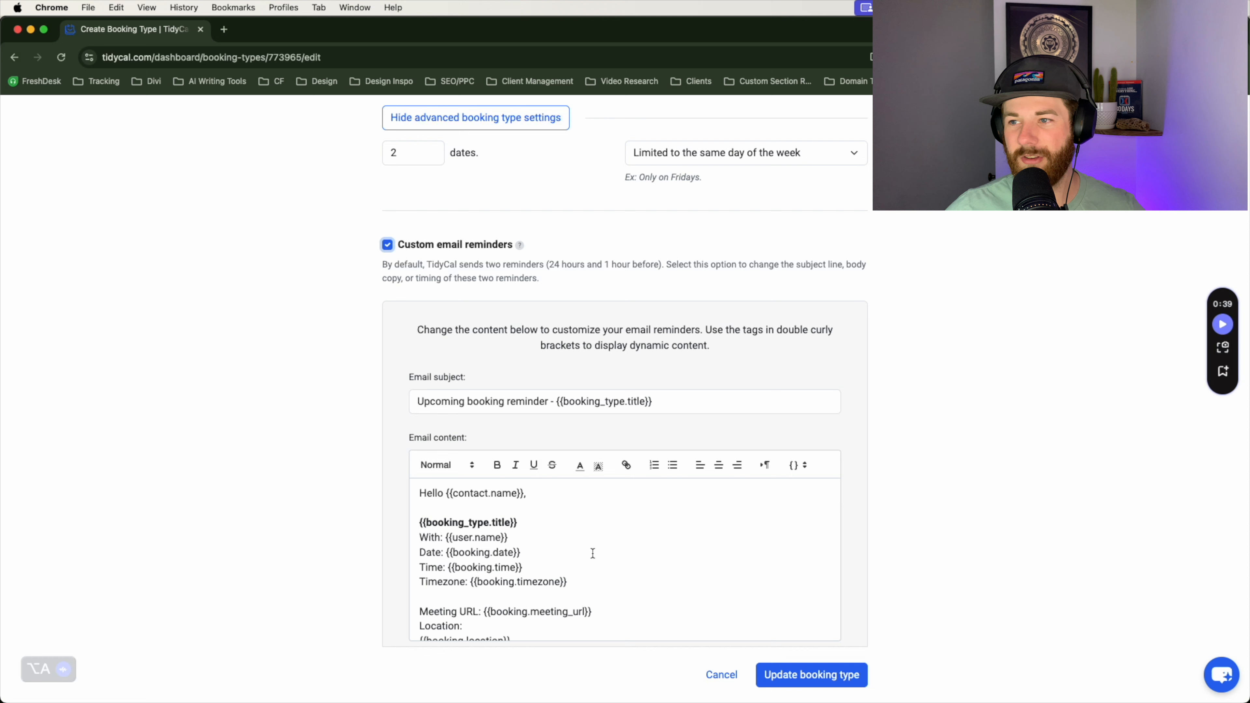
scroll(592, 553, down, 5)
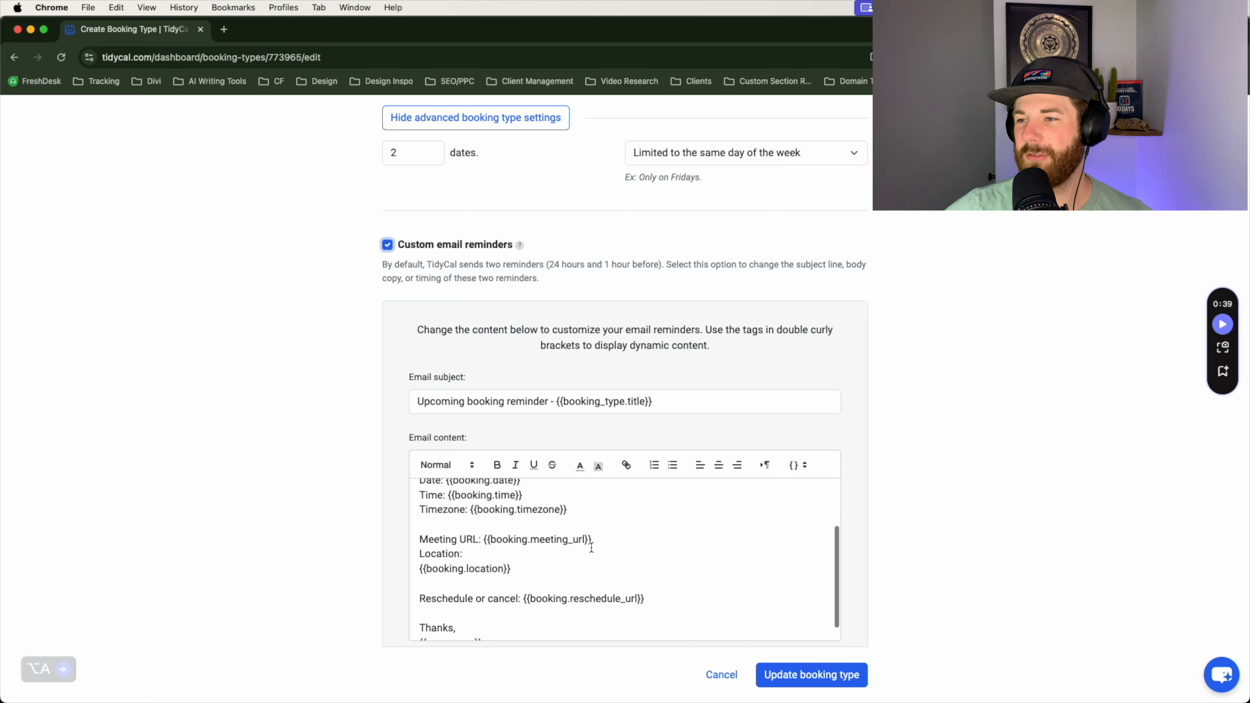
scroll(371, 532, down, 6)
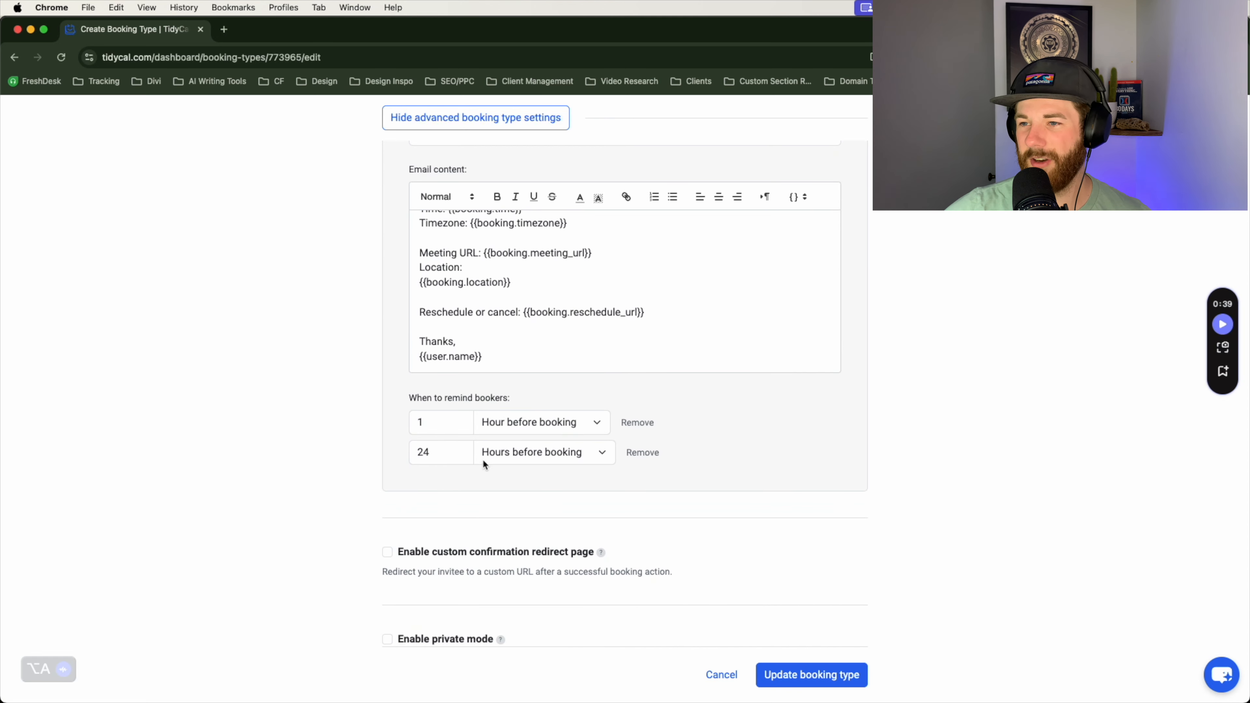
scroll(593, 481, up, 3)
scroll(806, 463, up, 2)
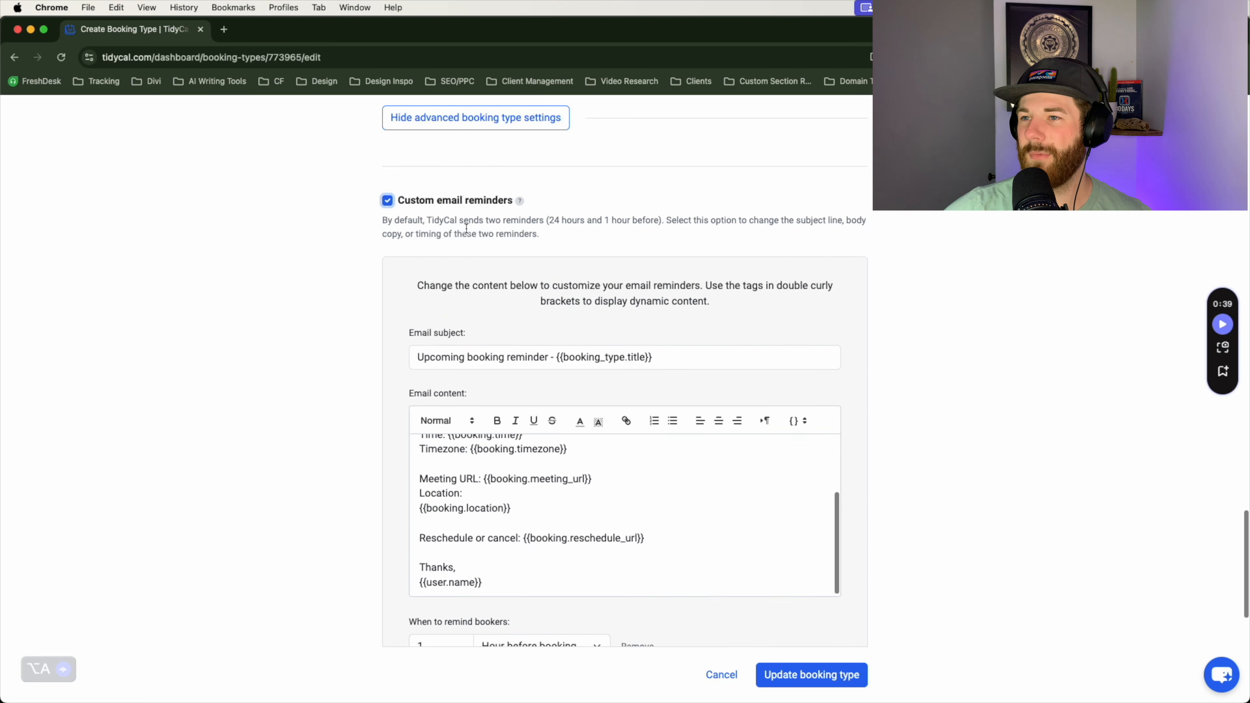
click(389, 198)
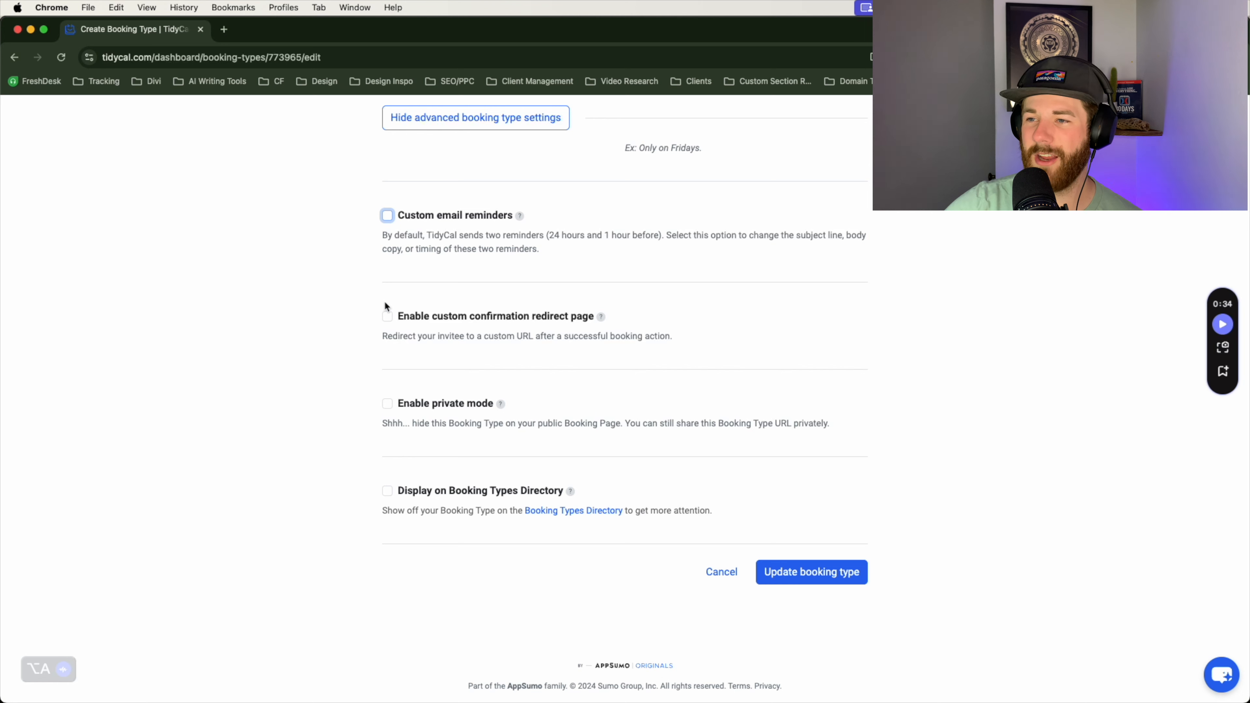
click(387, 316)
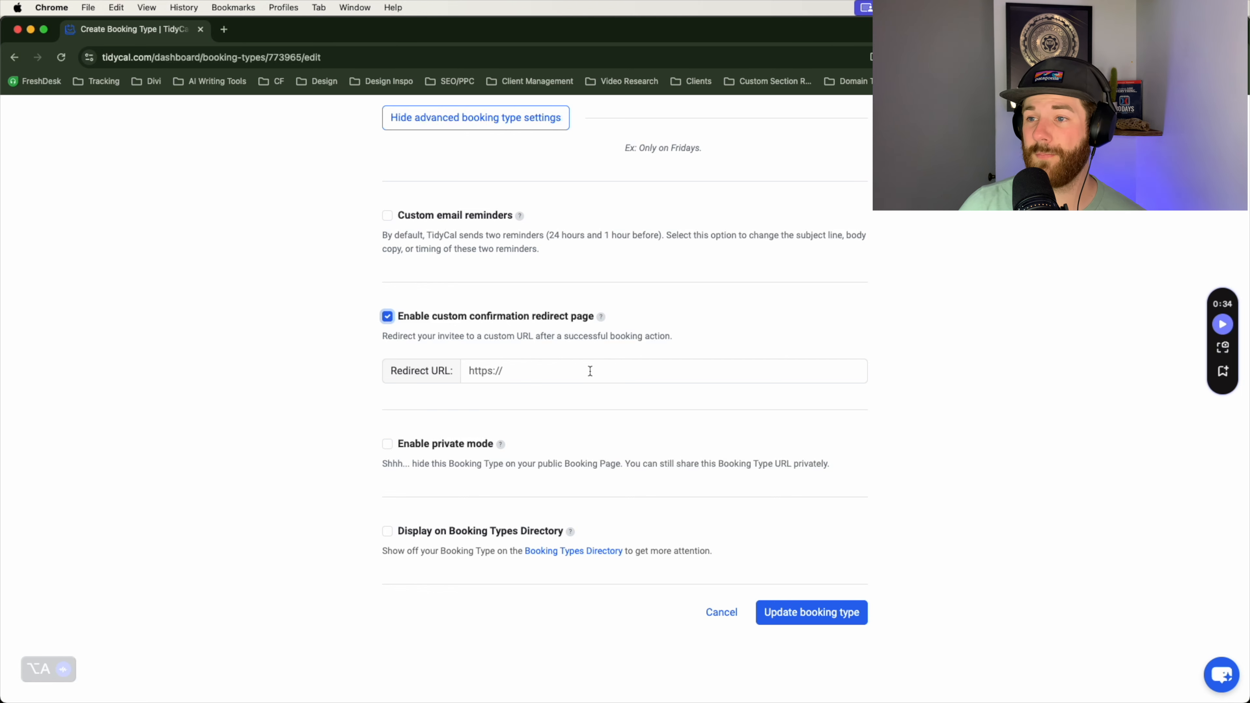
click(398, 316)
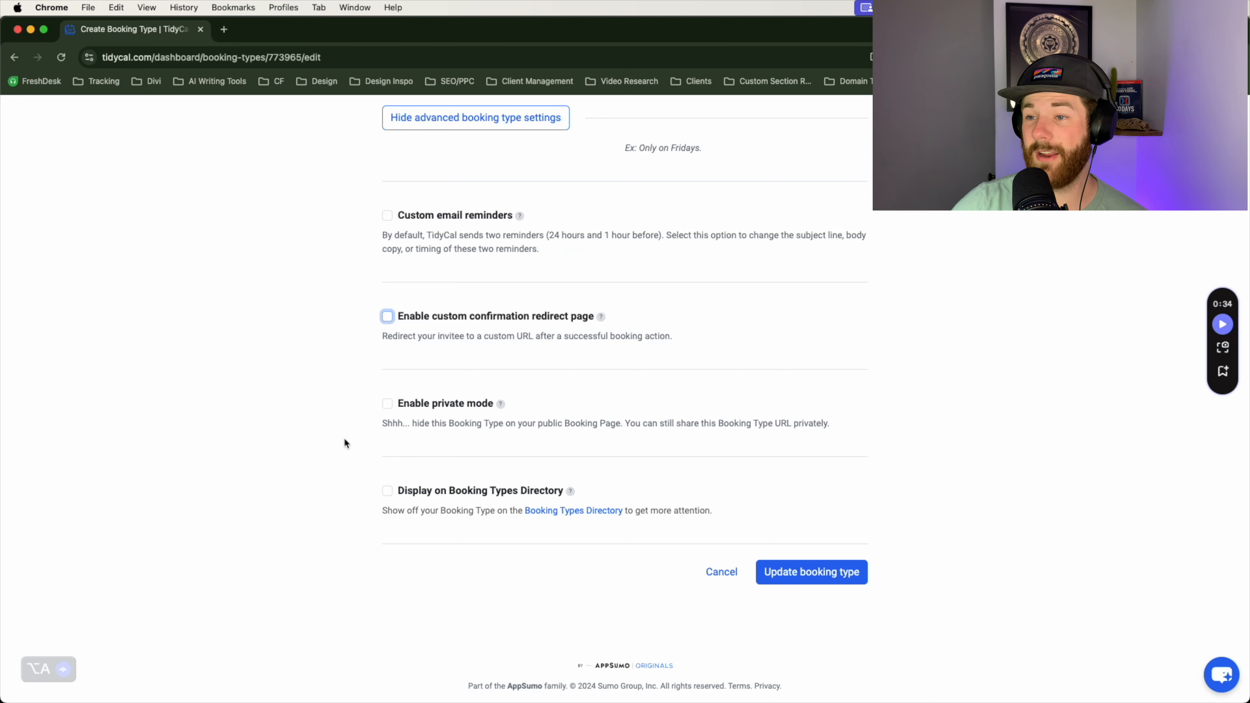
Step: Enable private mode, leaving 'Display on Booking Types Directory' unchecked
click(386, 404)
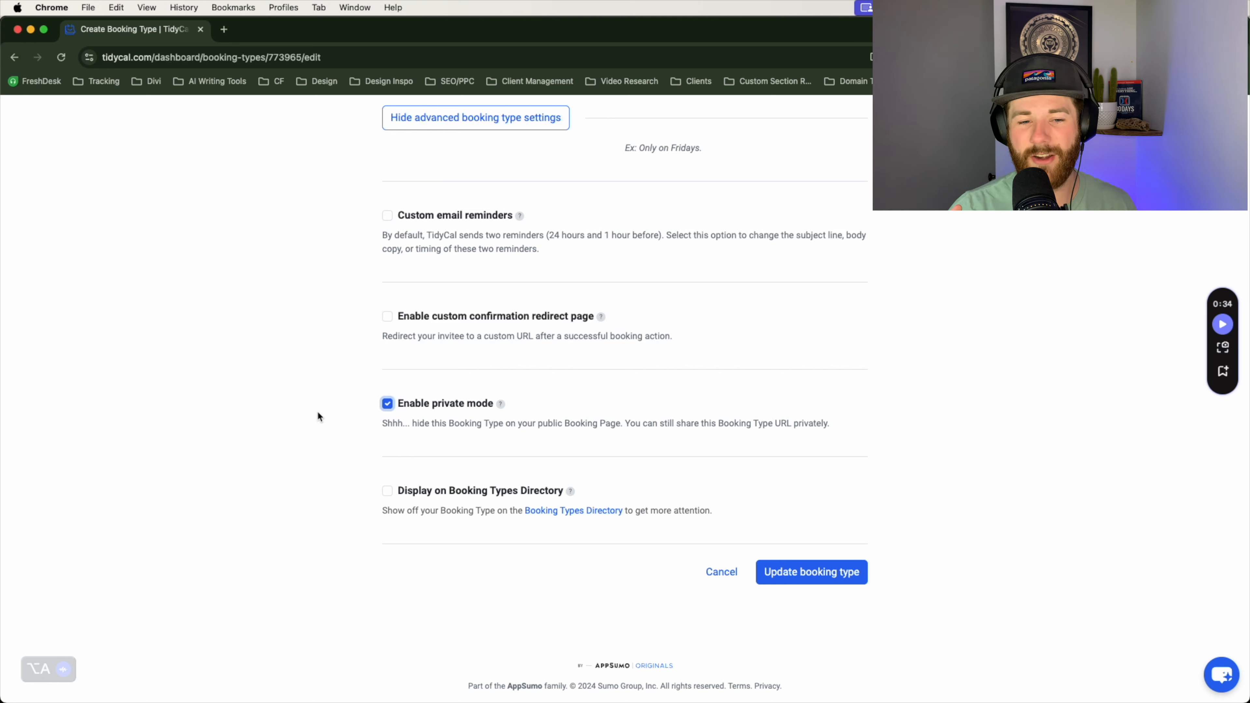
click(337, 421)
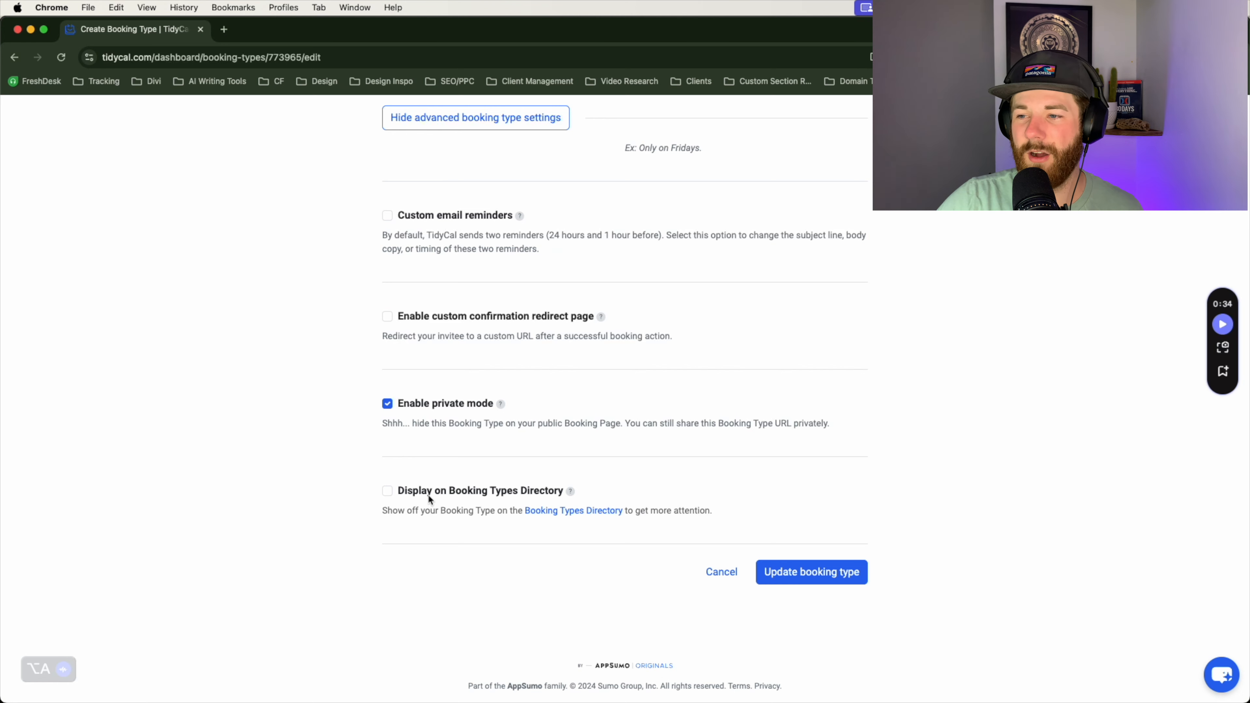
drag(528, 494, 578, 494)
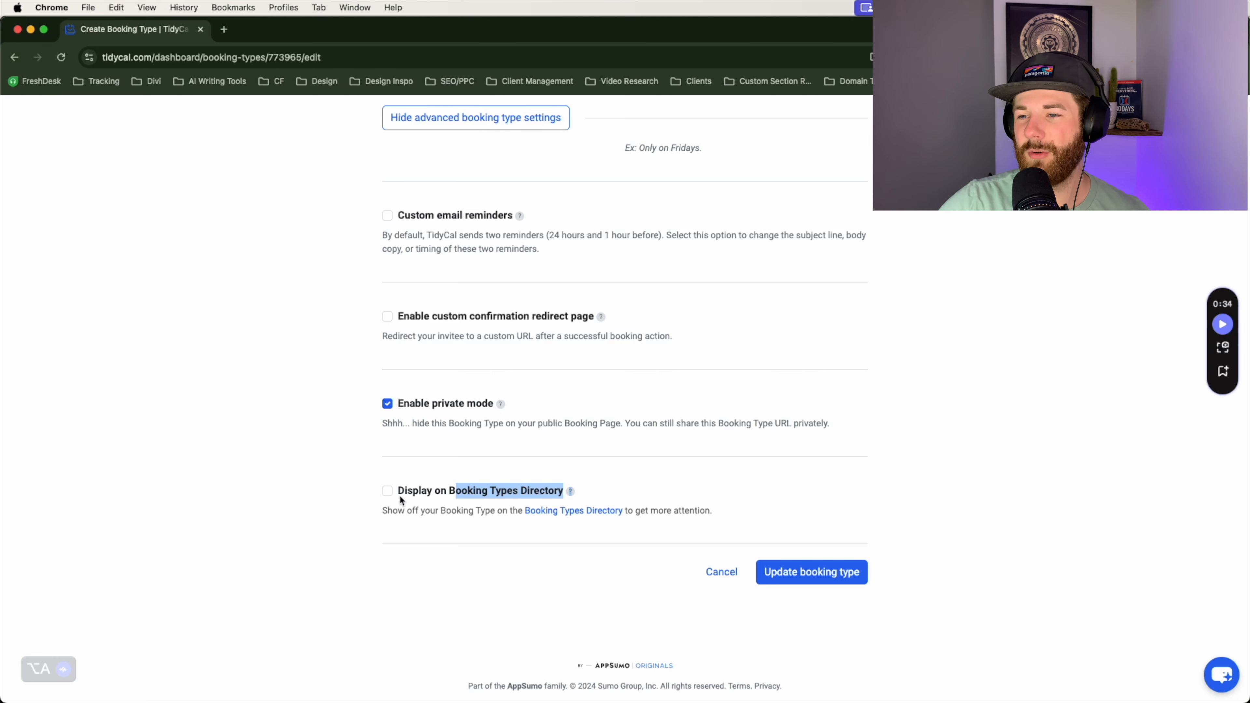
click(358, 494)
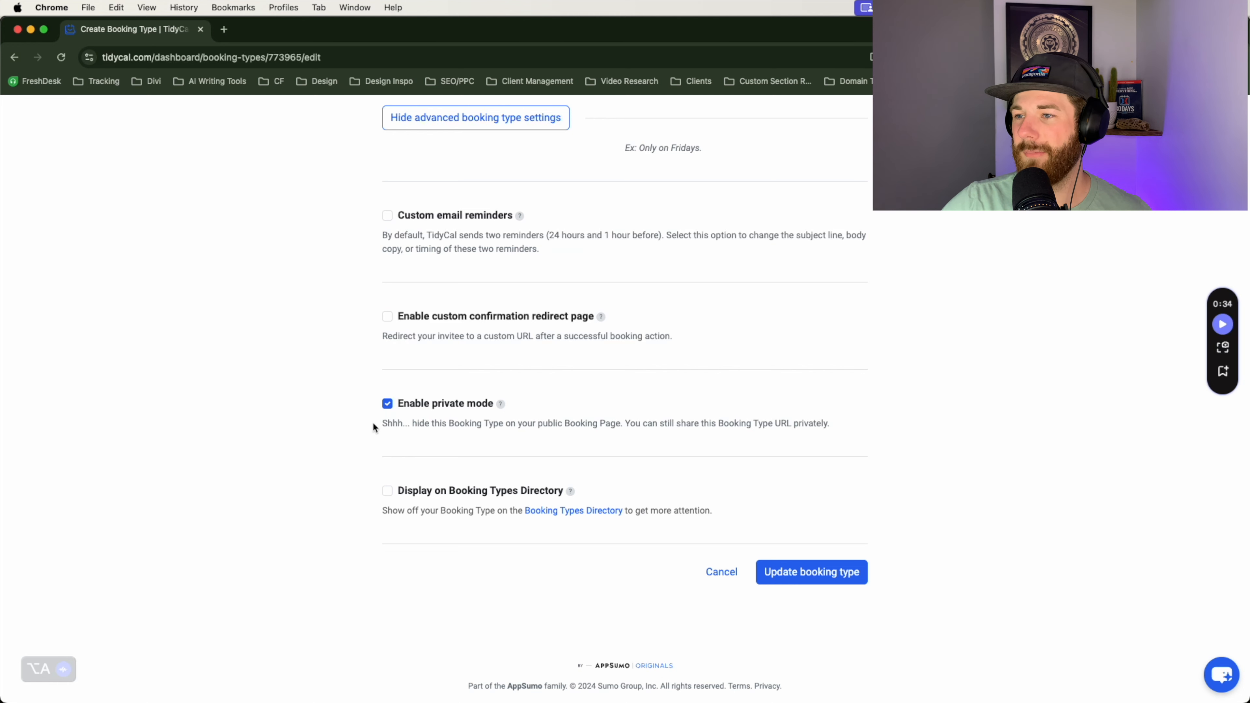
Step: Save the private testing booking type with Update booking type
scroll(974, 516, up, 15)
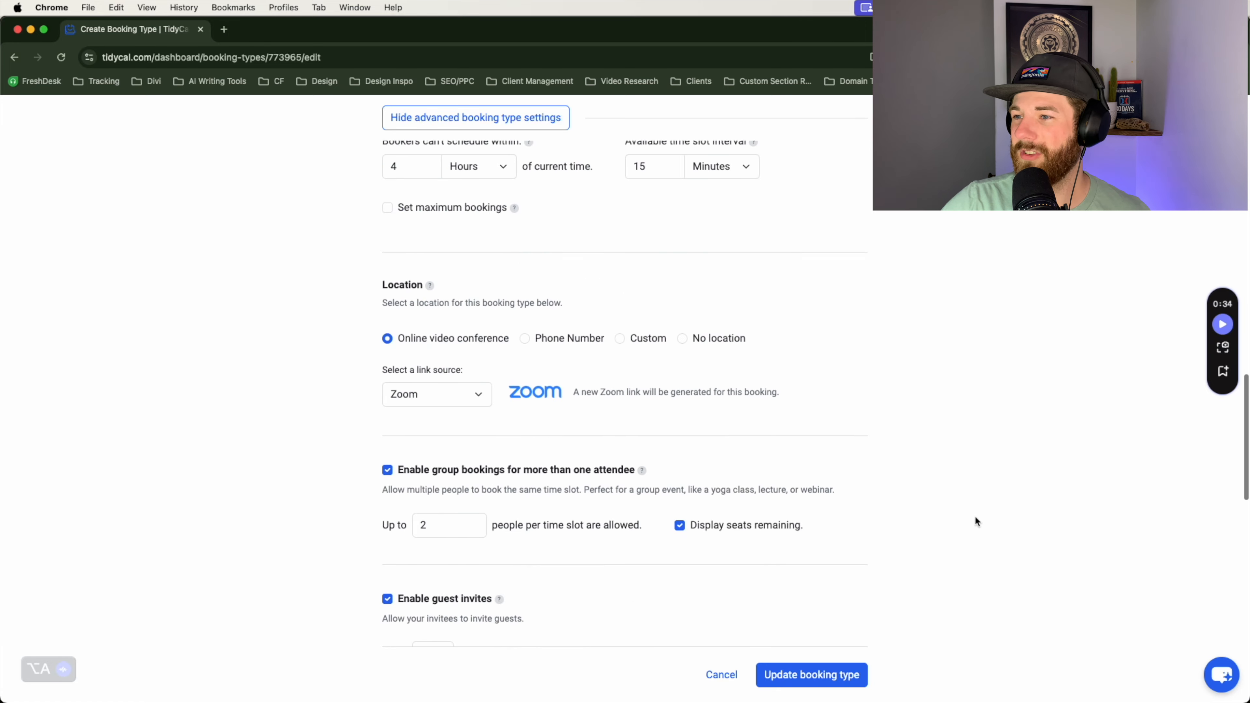
scroll(974, 516, up, 10)
scroll(973, 515, down, 15)
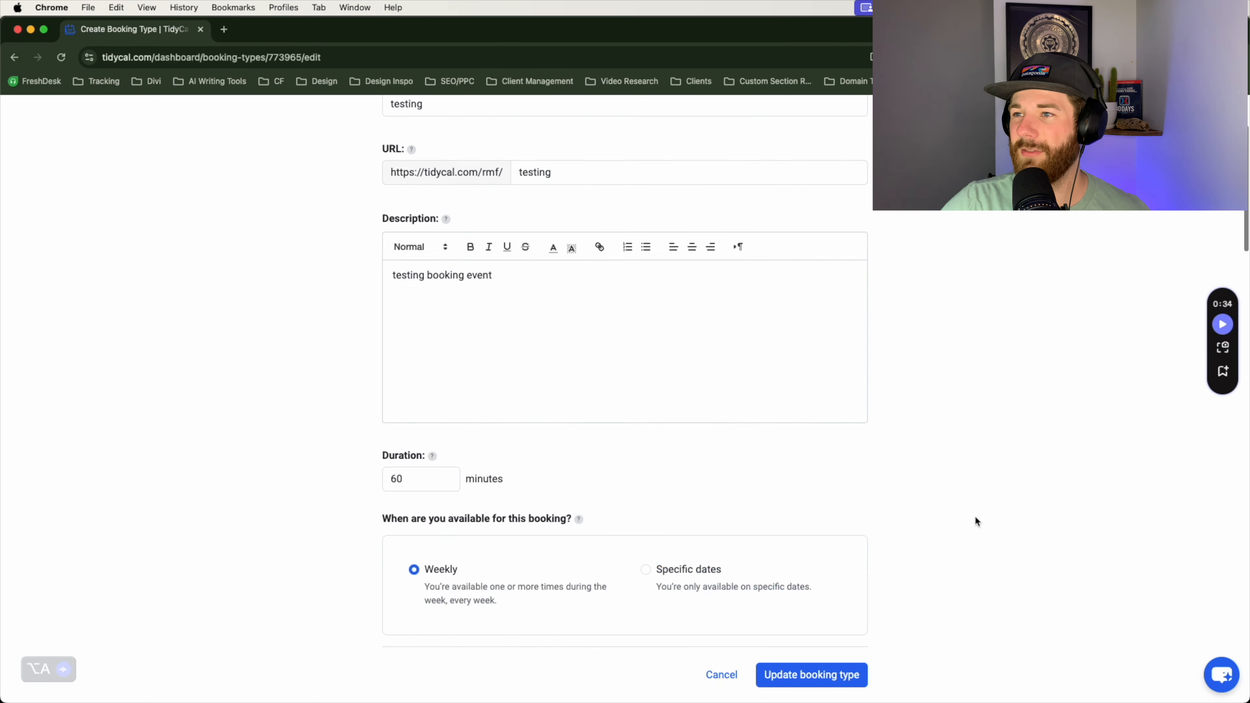
scroll(975, 517, down, 20)
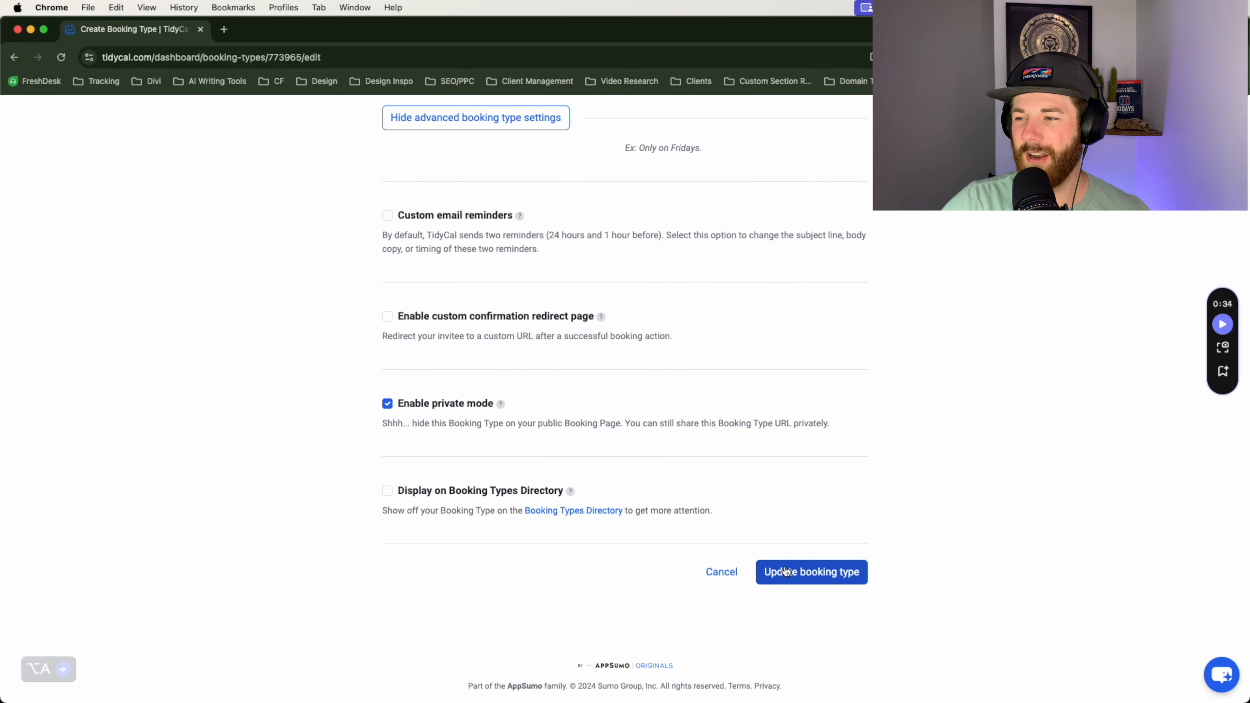
click(786, 569)
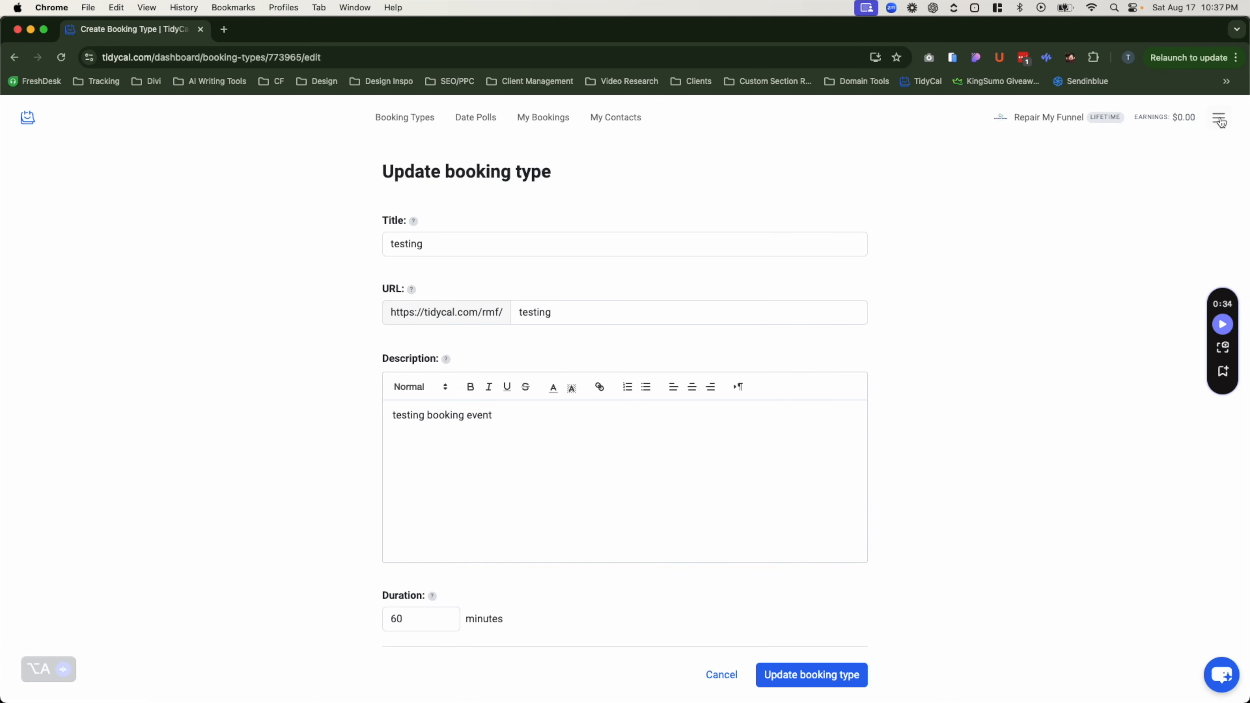
click(1210, 125)
Step: From account Settings, open the public booking page in a new tab, showing only 30 Minute Business Intensive
click(1165, 147)
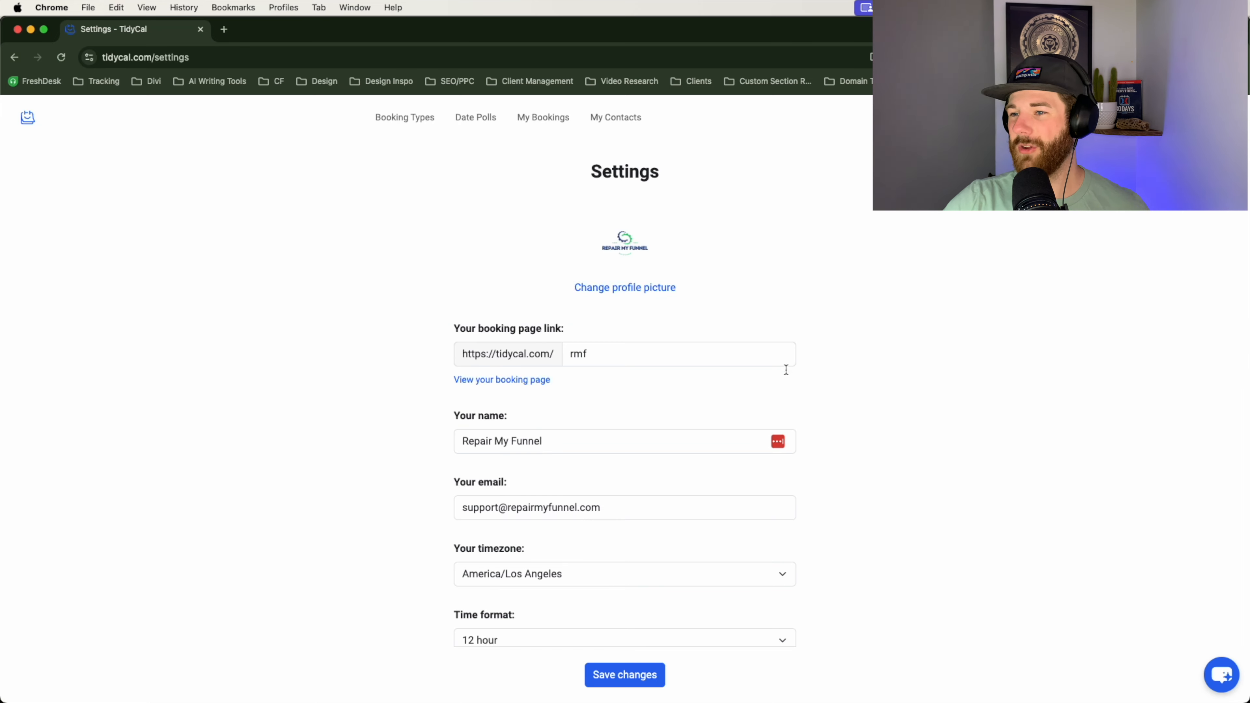
scroll(879, 418, down, 5)
scroll(881, 418, down, 3)
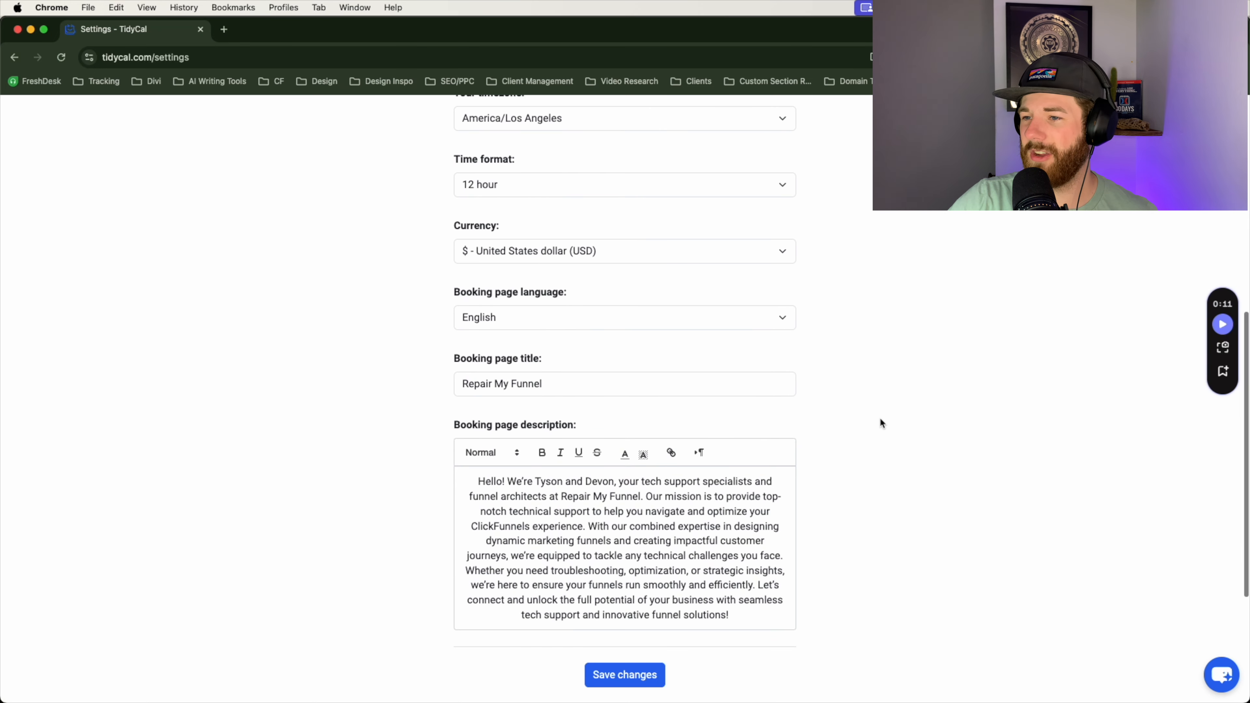
scroll(880, 419, up, 7)
scroll(880, 422, up, 1)
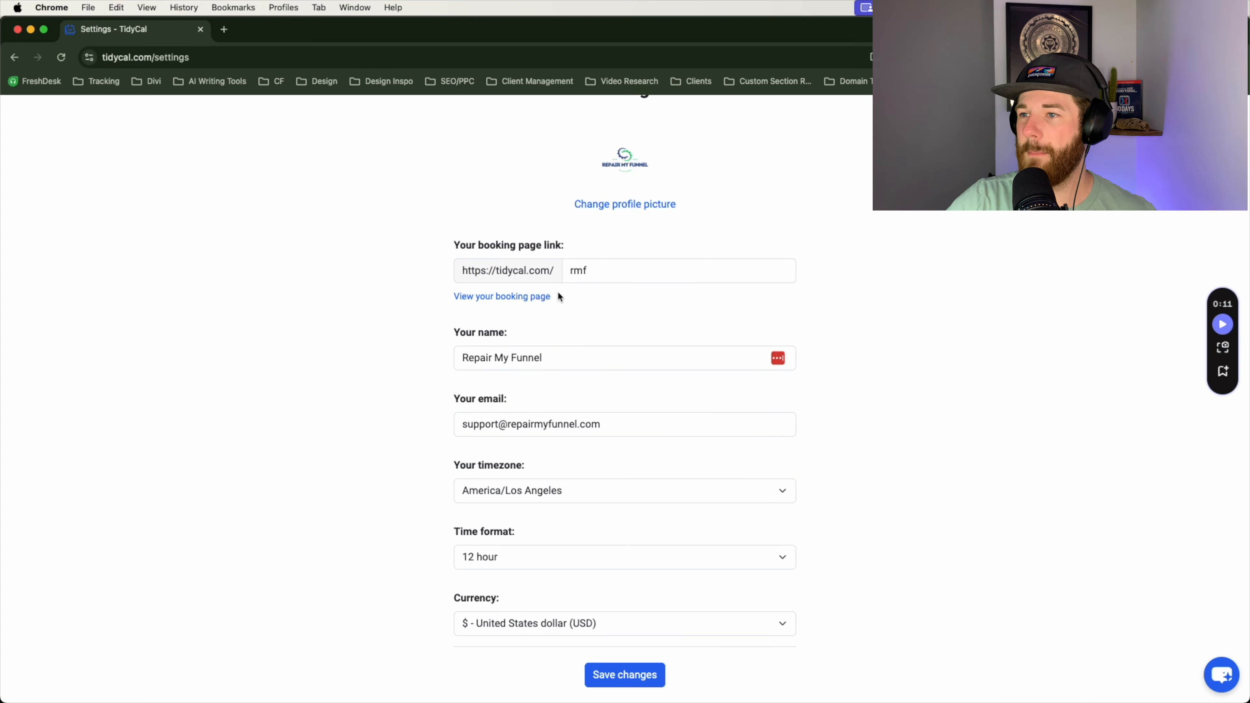
drag(444, 252, 583, 245)
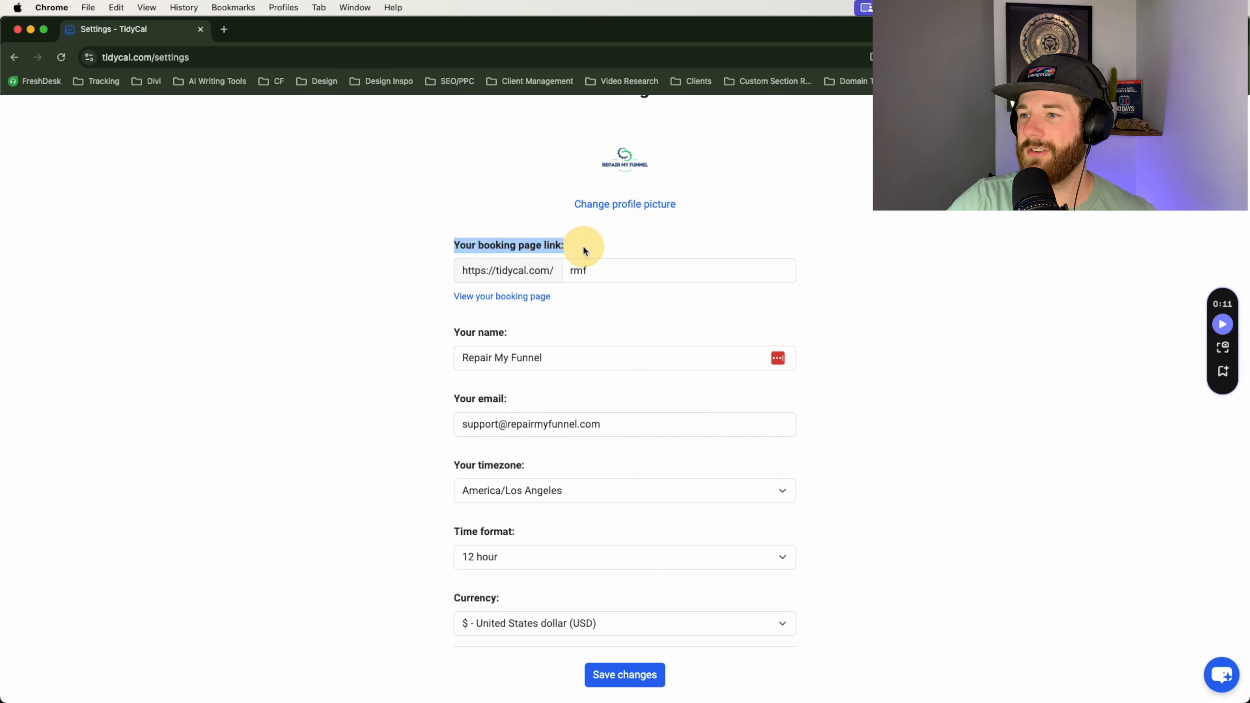
click(465, 296)
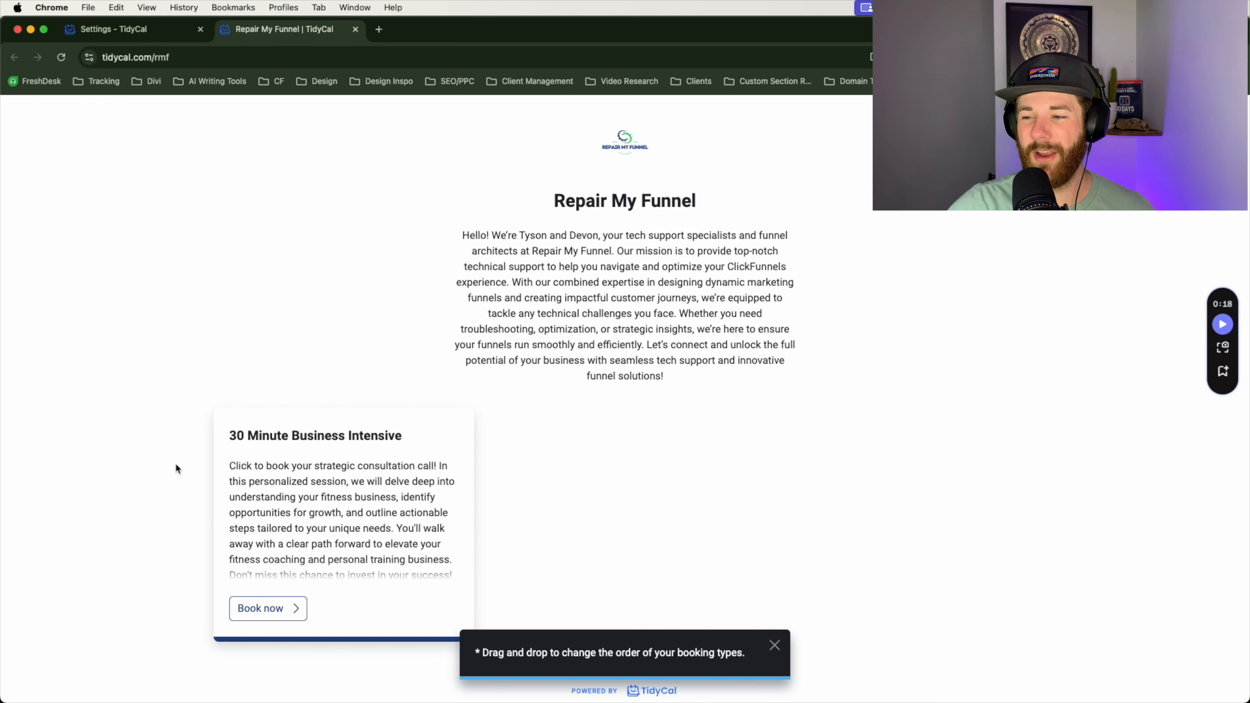
Step: Dismiss the booking type reordering tip and compare the public booking page with the Settings tab
click(775, 647)
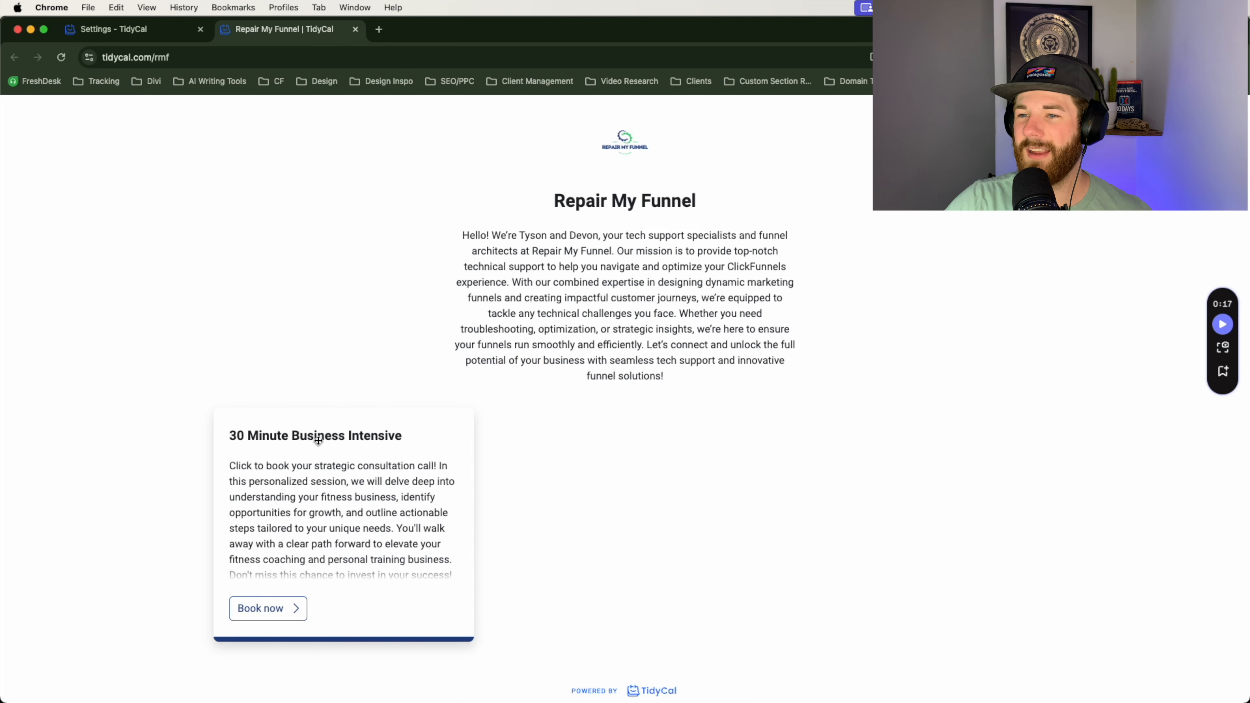
click(128, 30)
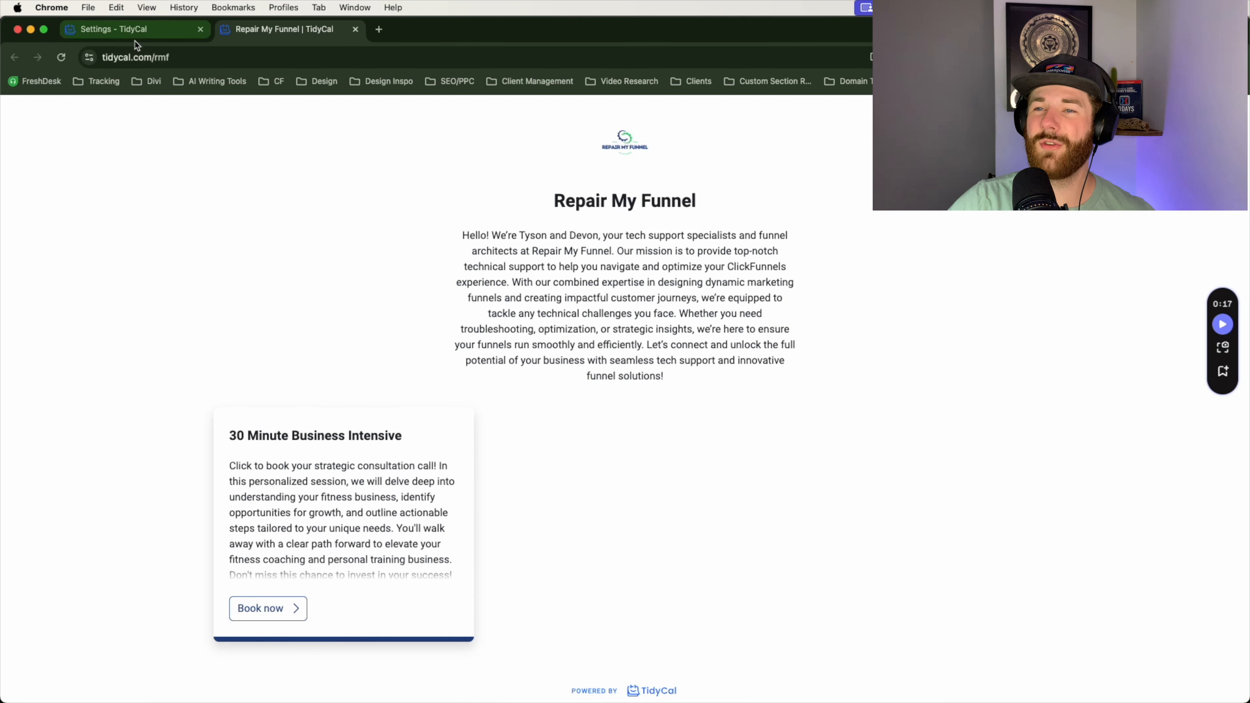
scroll(566, 394, up, 4)
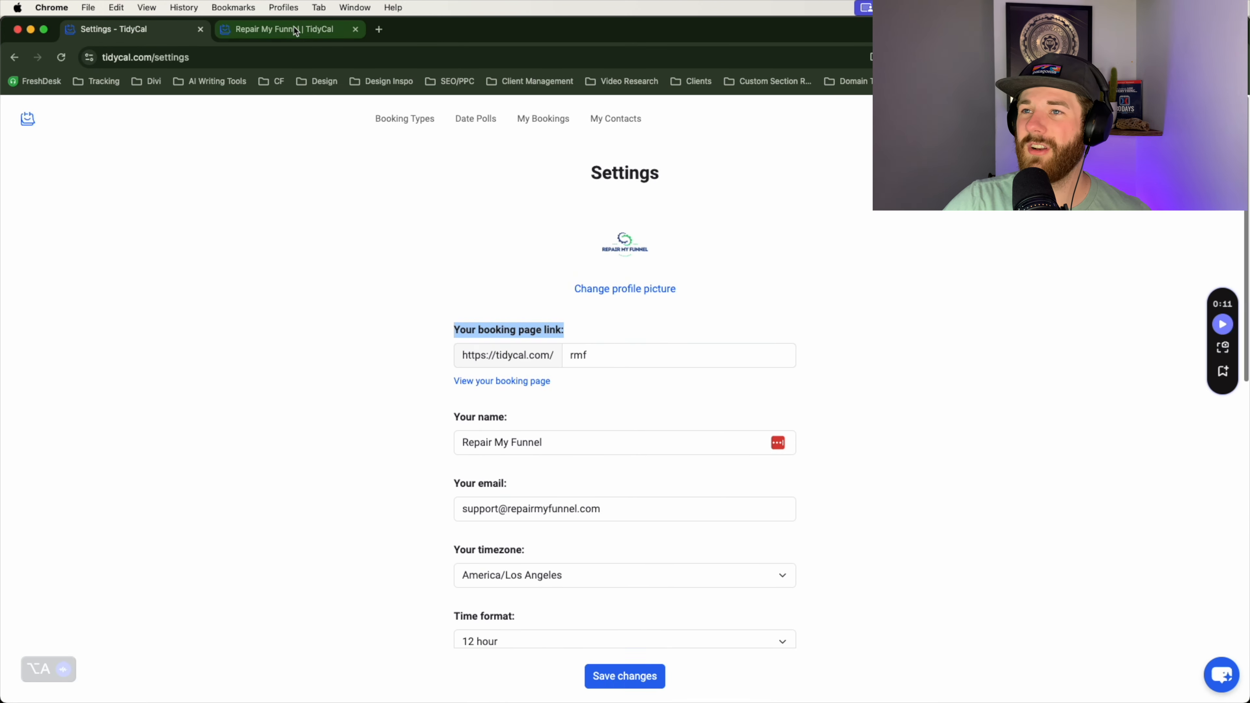
click(290, 30)
click(129, 30)
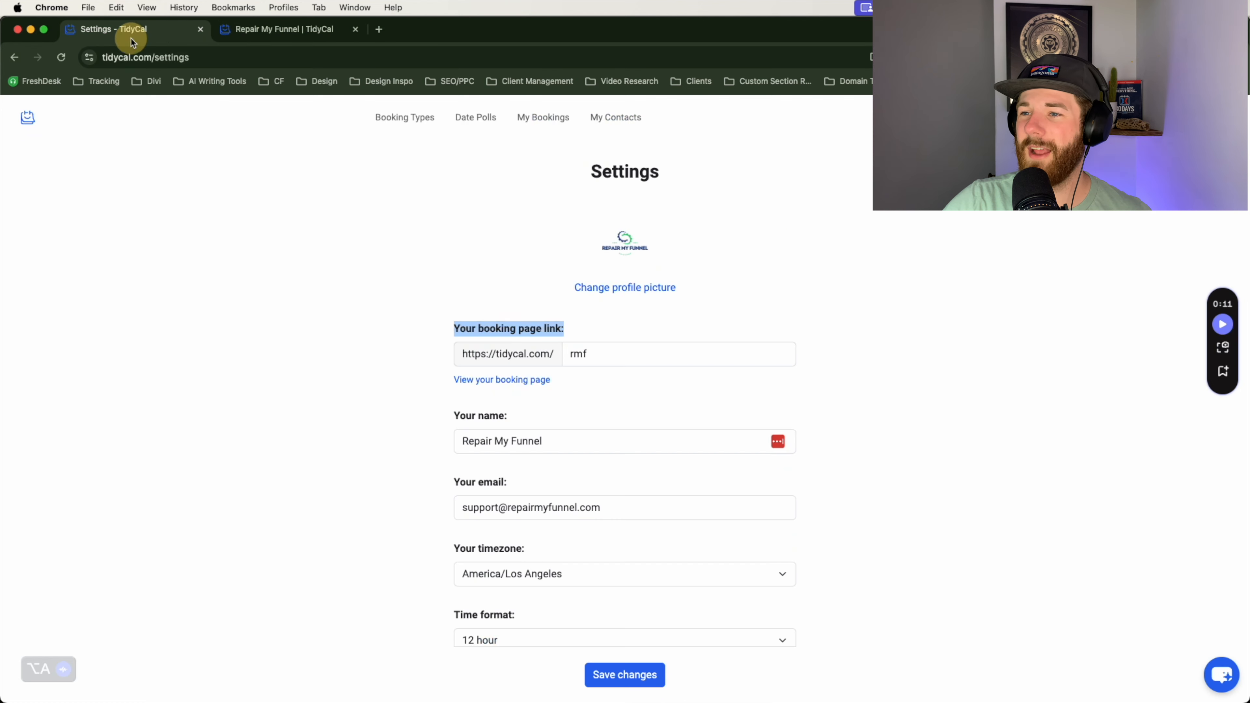
scroll(635, 520, down, 4)
scroll(636, 521, down, 5)
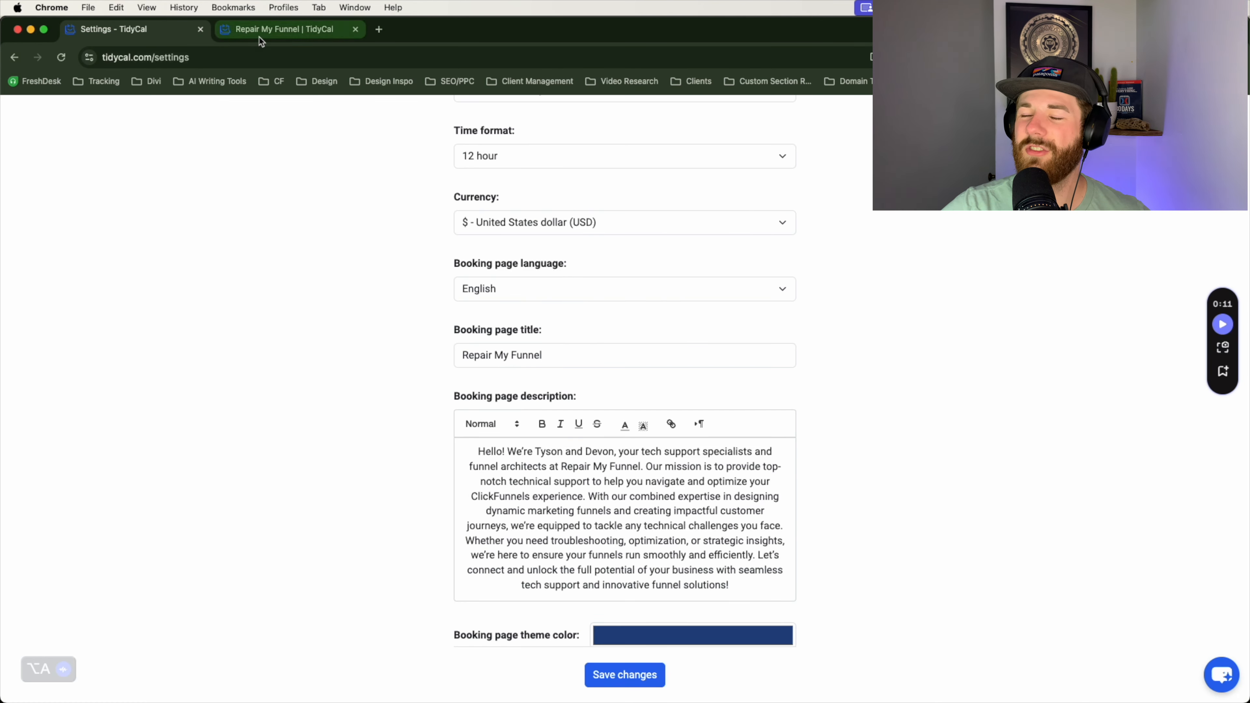
click(285, 30)
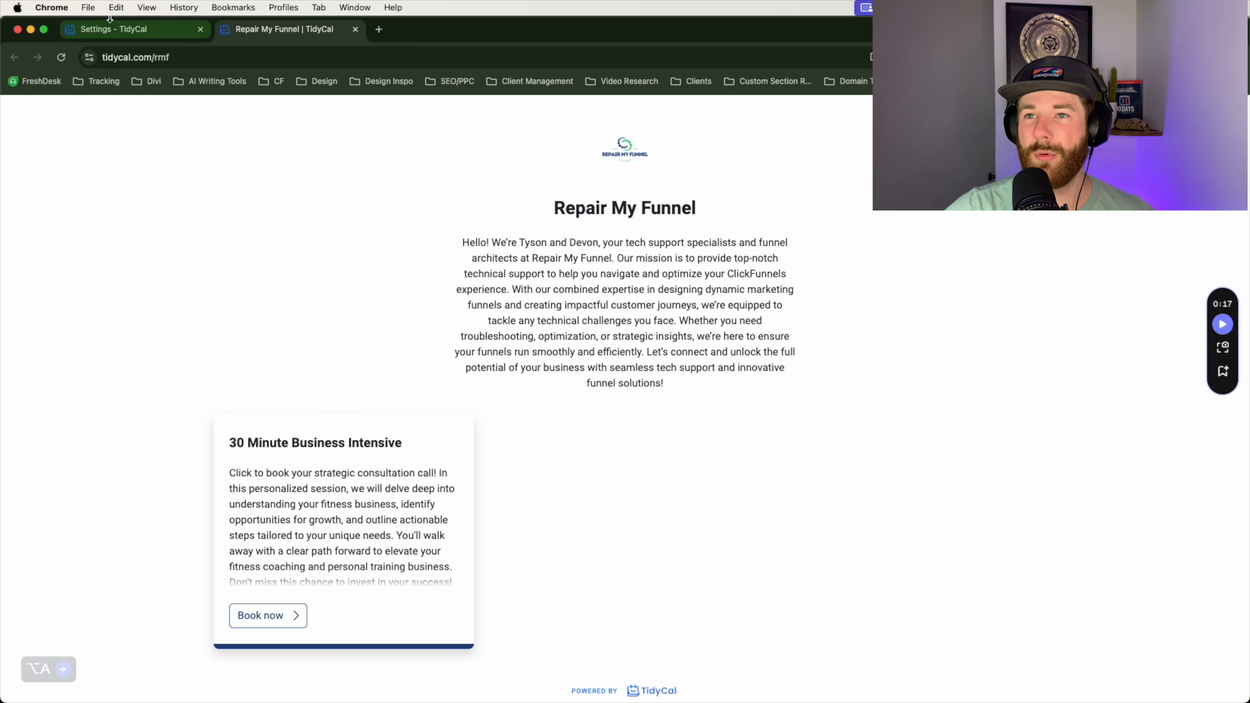
Step: Return to Settings and review the booking link, America/Los Angeles timezone and 12-hour format
click(125, 29)
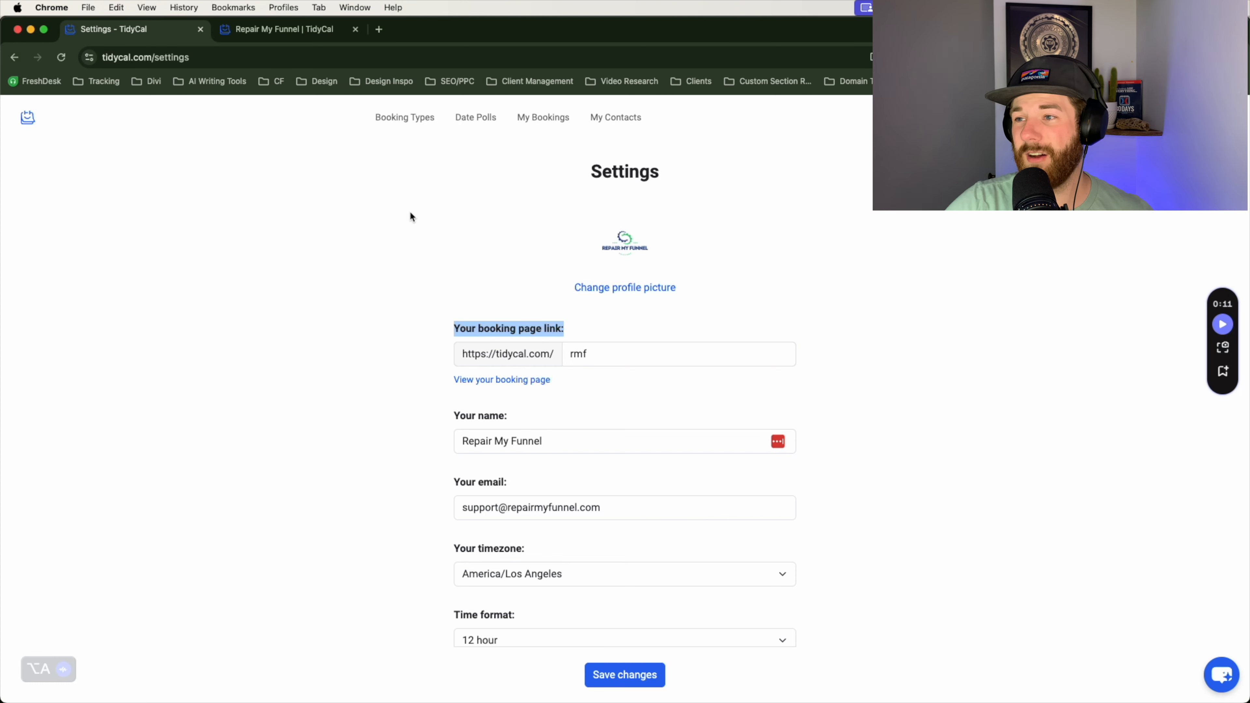
click(883, 278)
scroll(915, 324, down, 6)
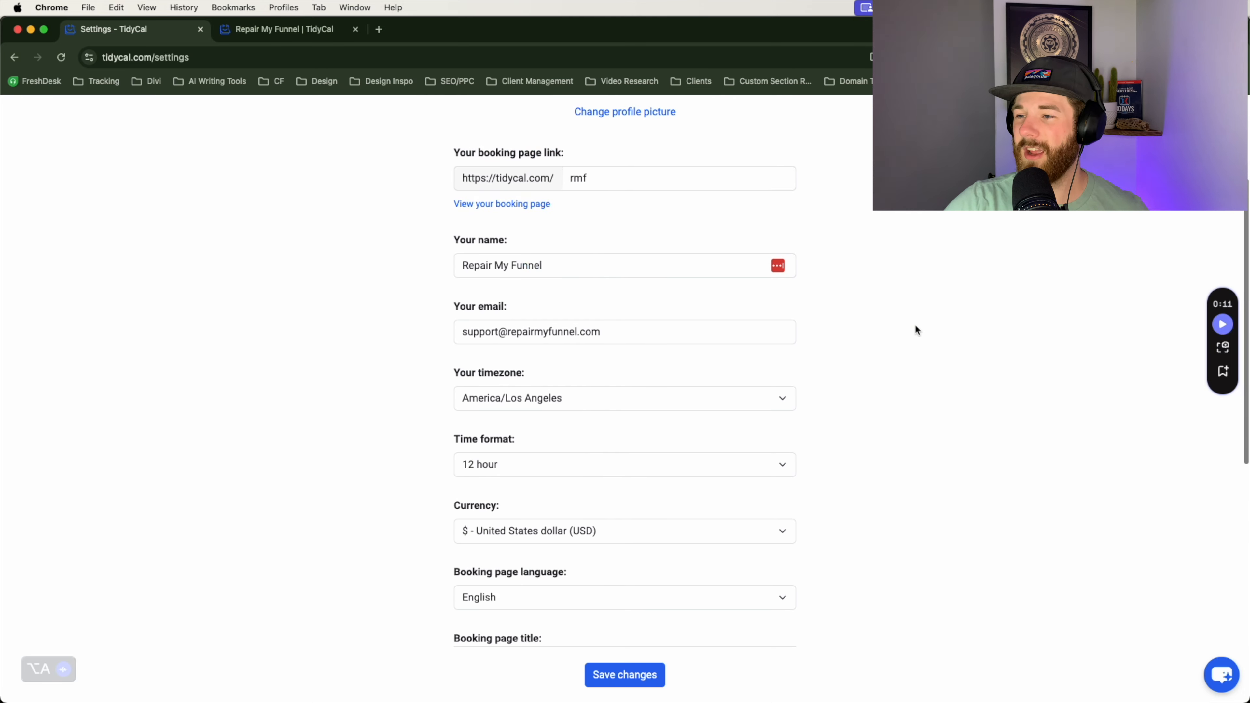
scroll(914, 325, up, 7)
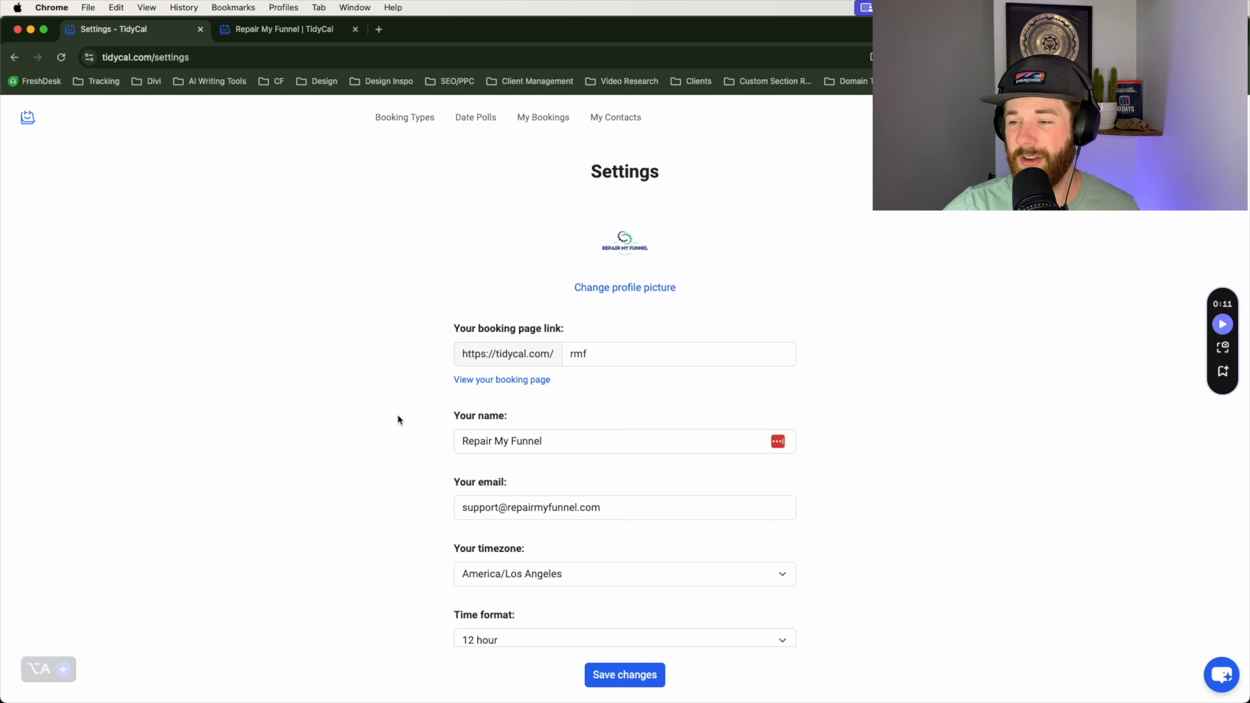
scroll(413, 454, down, 1)
scroll(418, 458, down, 10)
scroll(427, 460, up, 10)
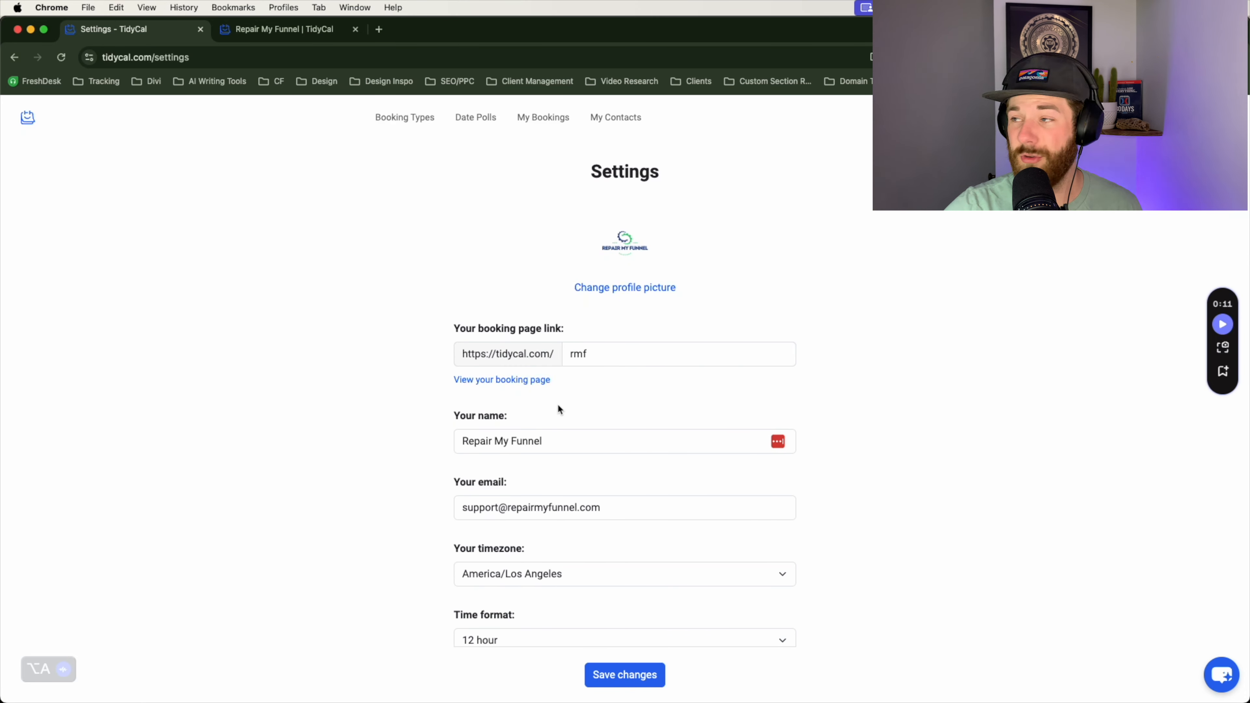
Step: Go to Integrations from the account menu and show the Import from Calendly section
click(1230, 127)
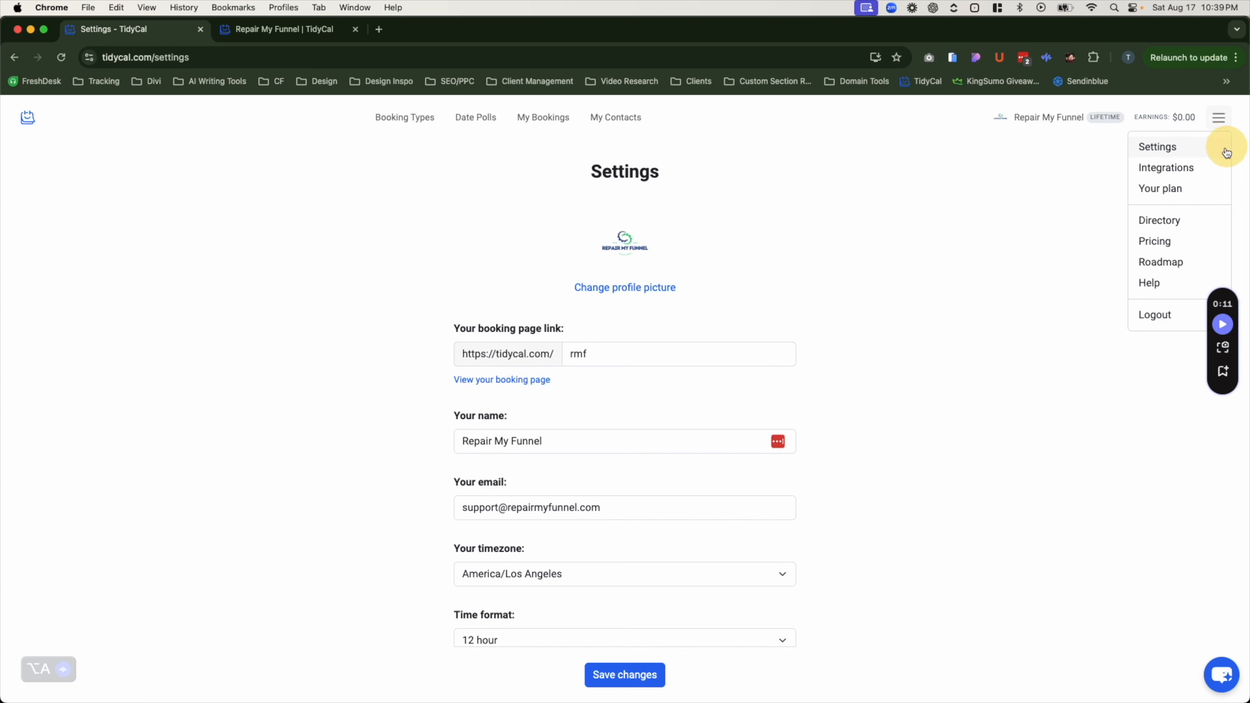
click(1216, 167)
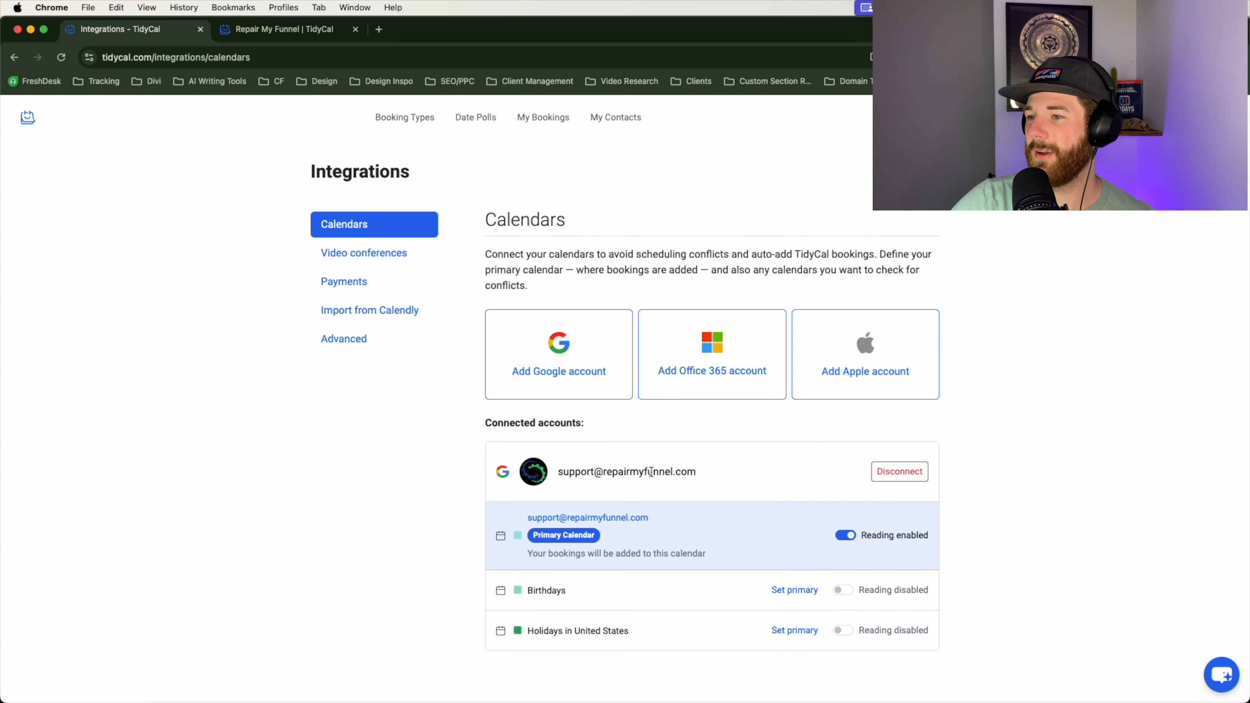
scroll(649, 474, down, 2)
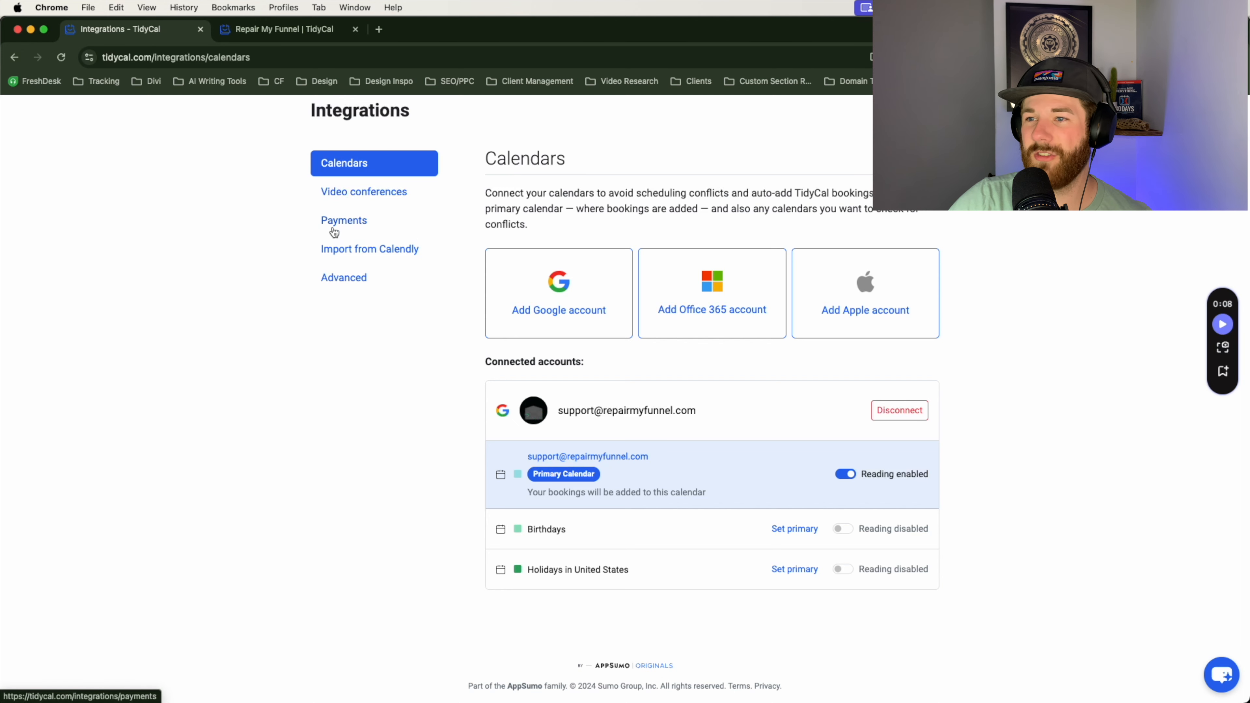
click(358, 255)
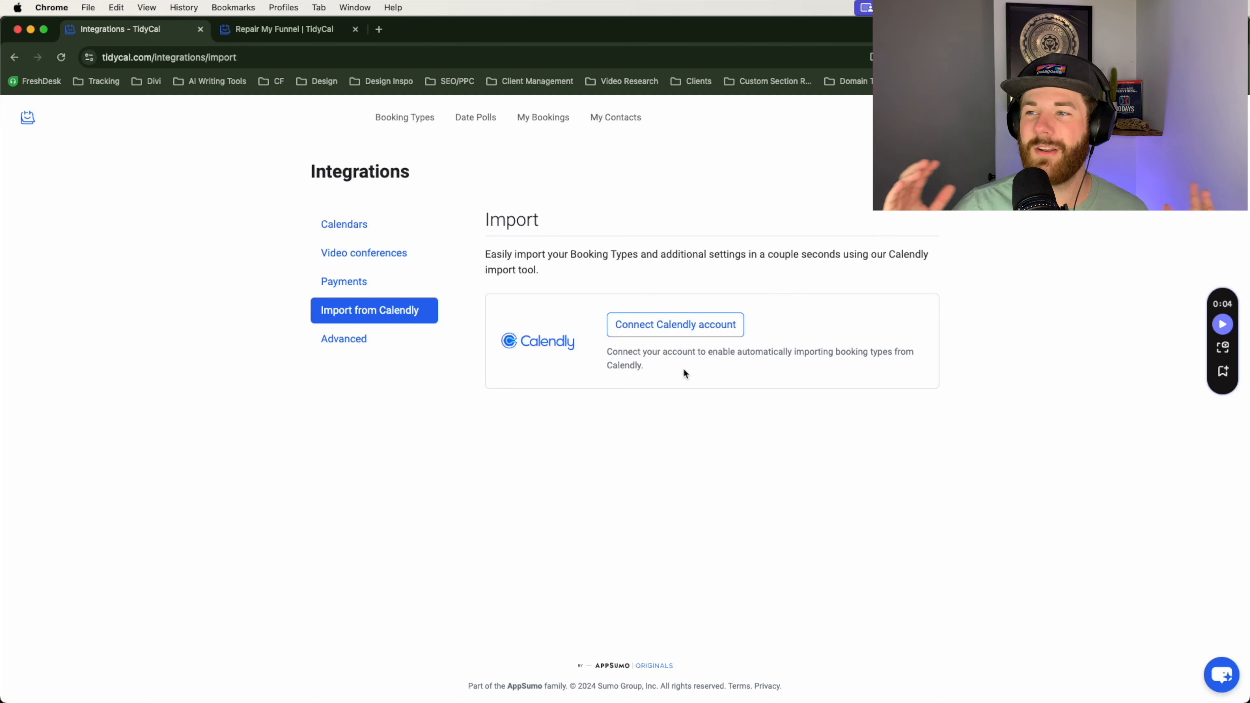
Step: Review the Advanced integrations (Zapier, SendFox, API), then show Video conferences with Zoom and Google Meet connected
click(359, 348)
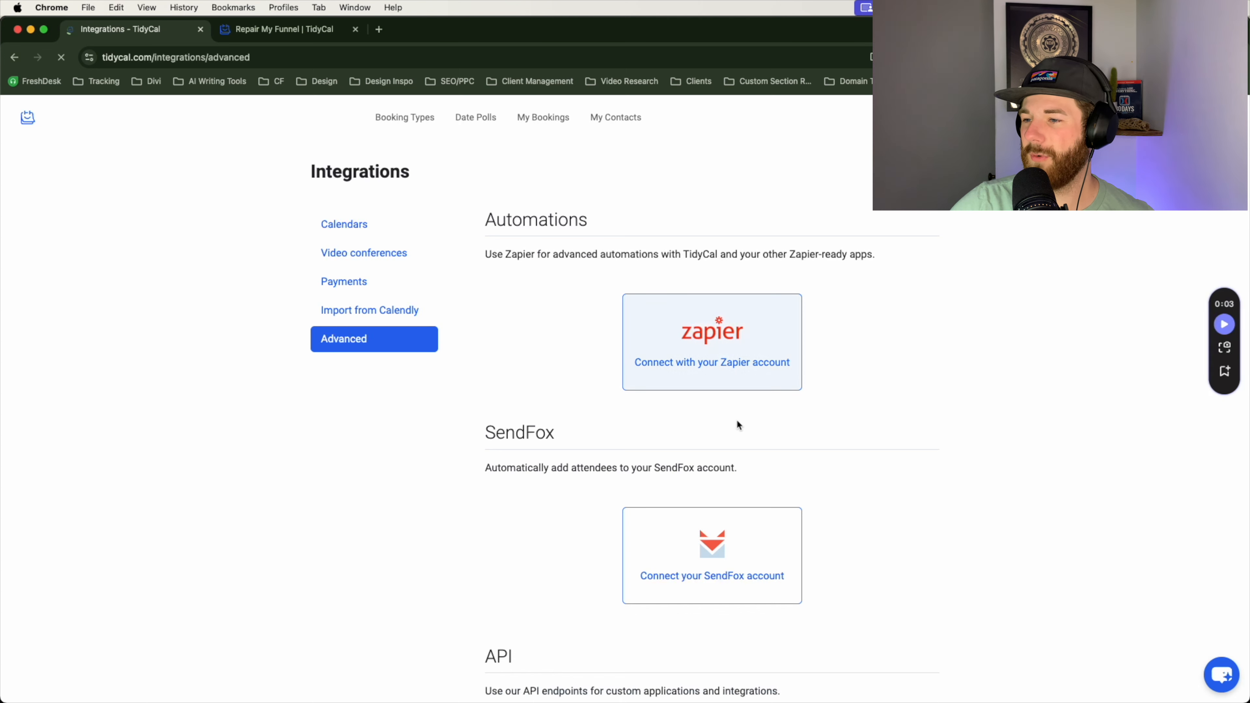
scroll(678, 446, down, 4)
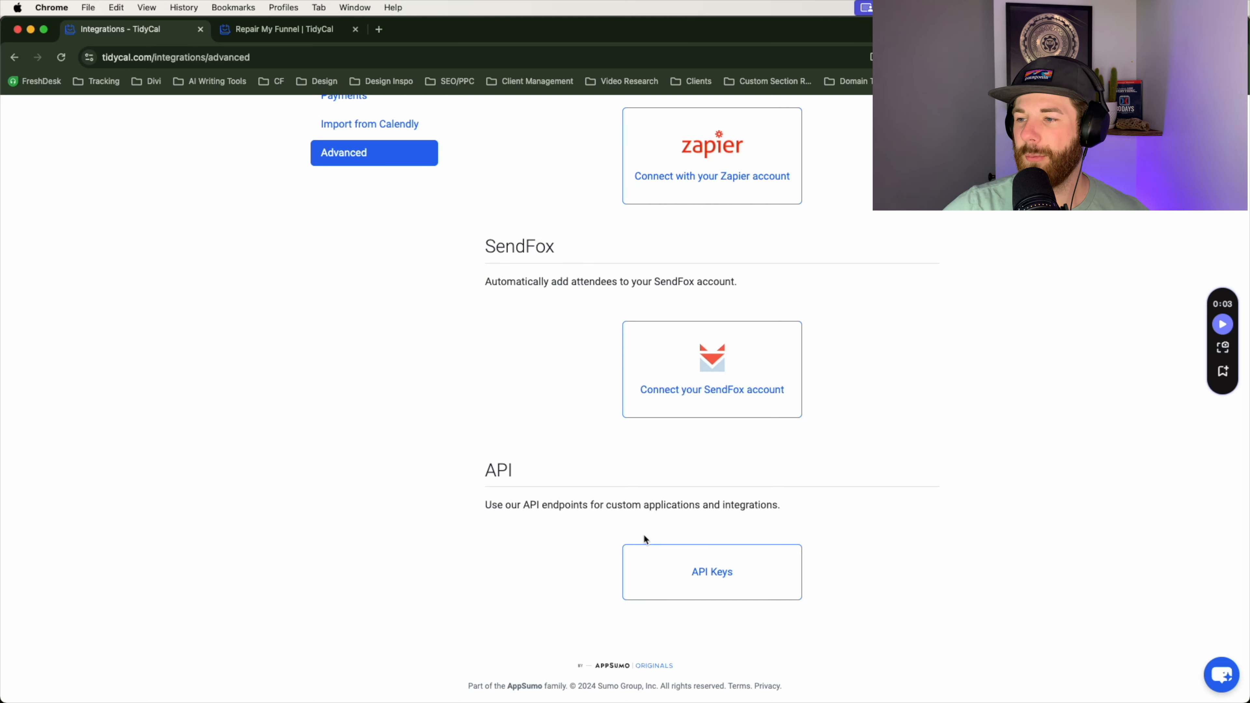
scroll(600, 544, up, 4)
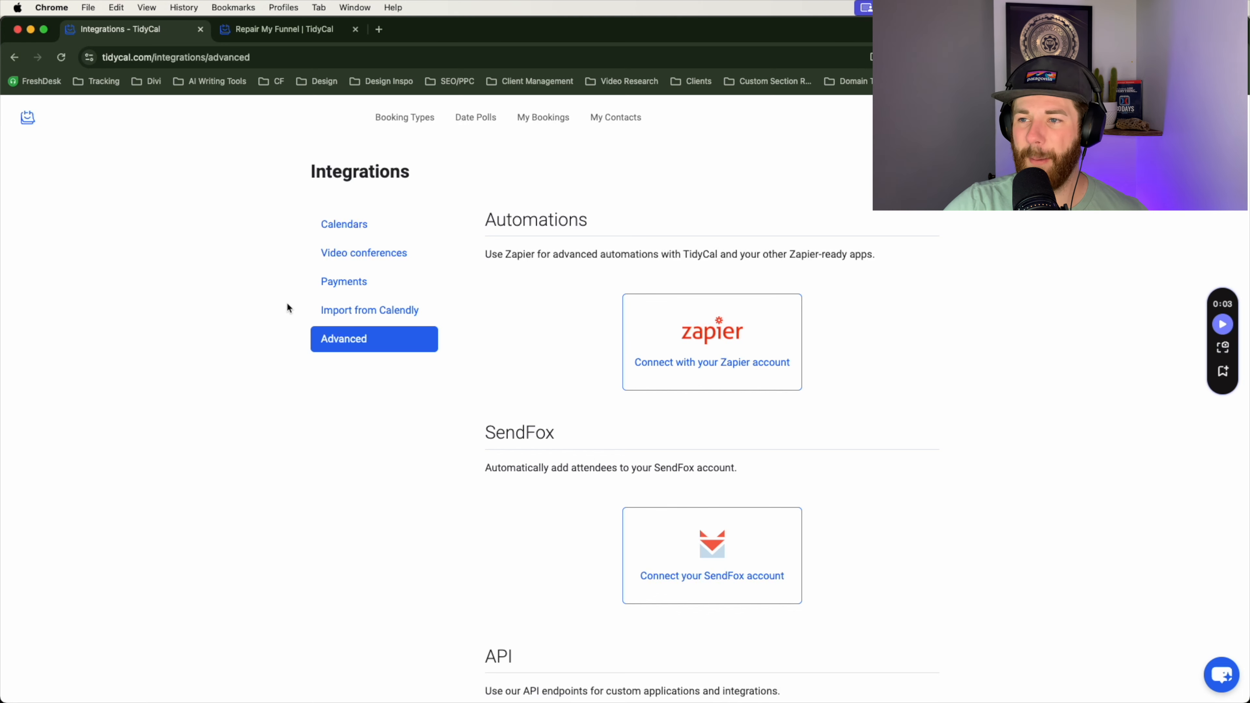
click(345, 266)
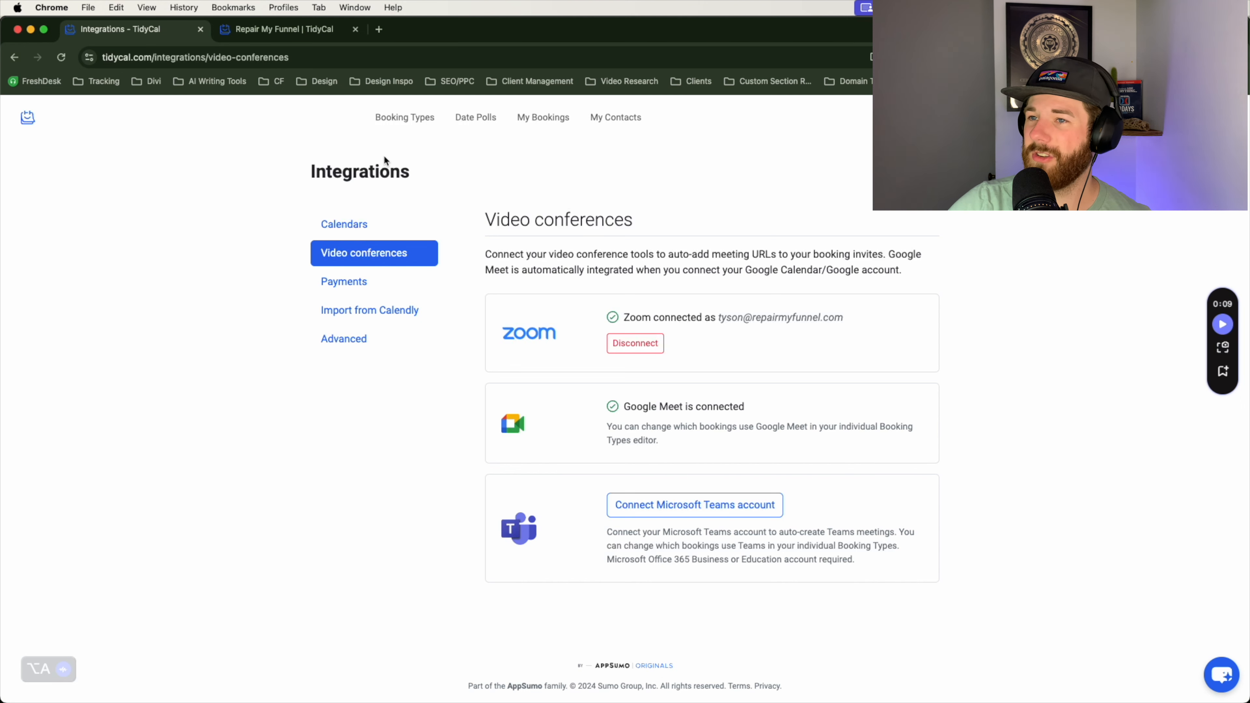
Step: Show the testing booking type's HTML embed code from the Booking Types list and select its second line
click(397, 127)
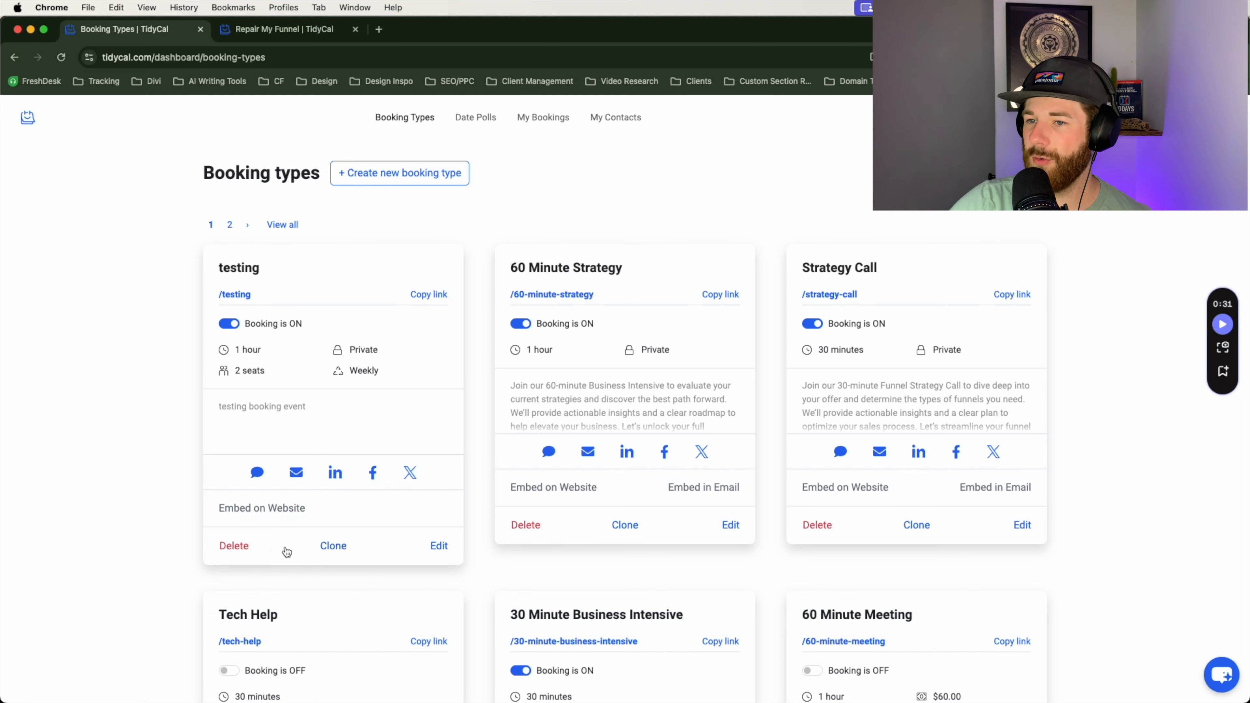
click(251, 514)
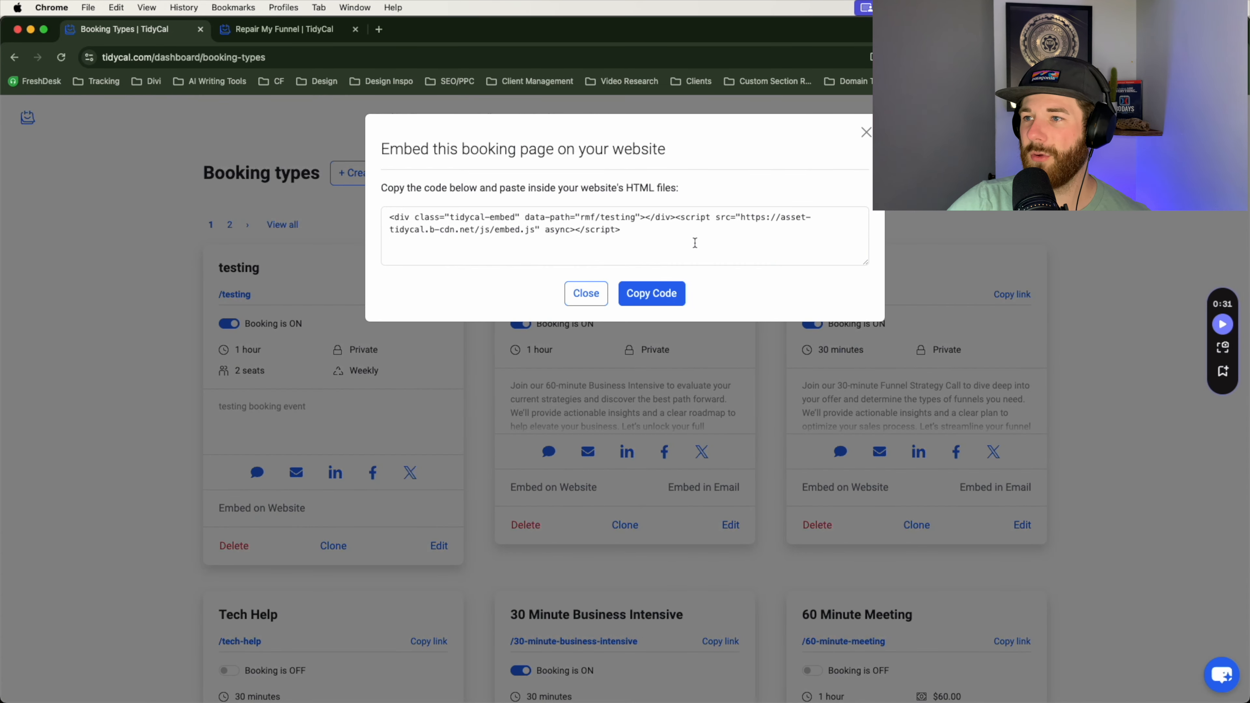
drag(695, 242, 337, 231)
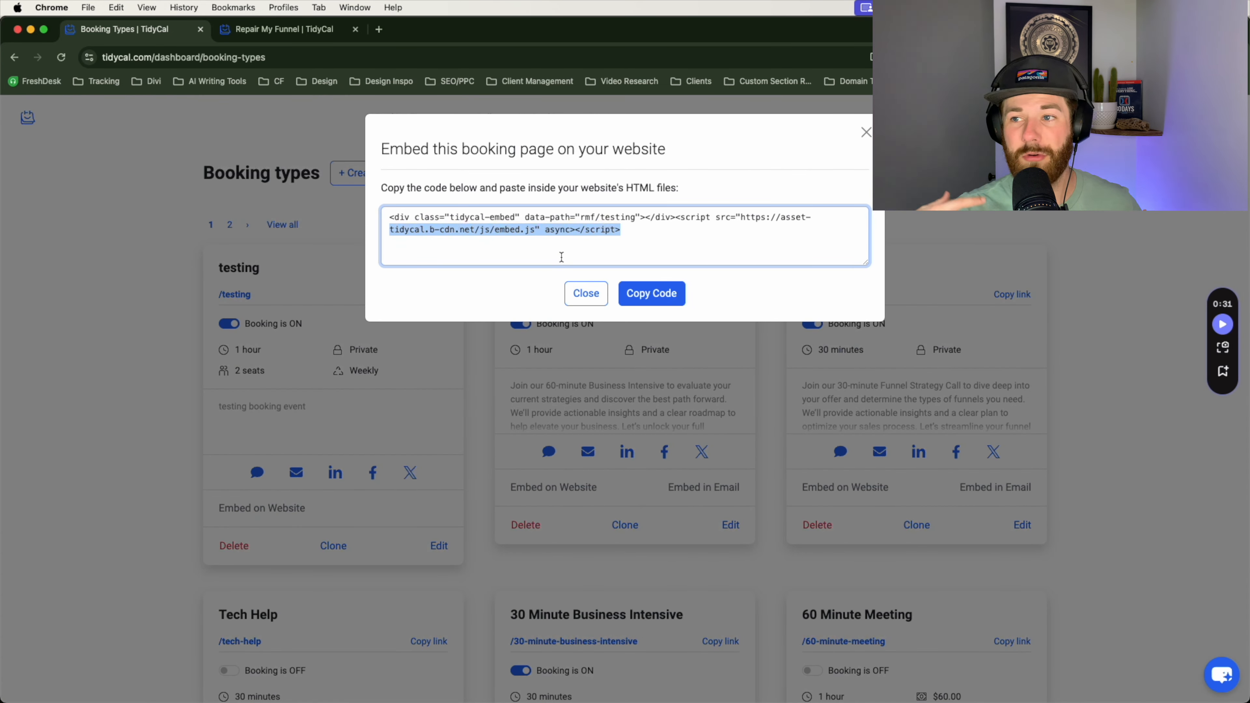